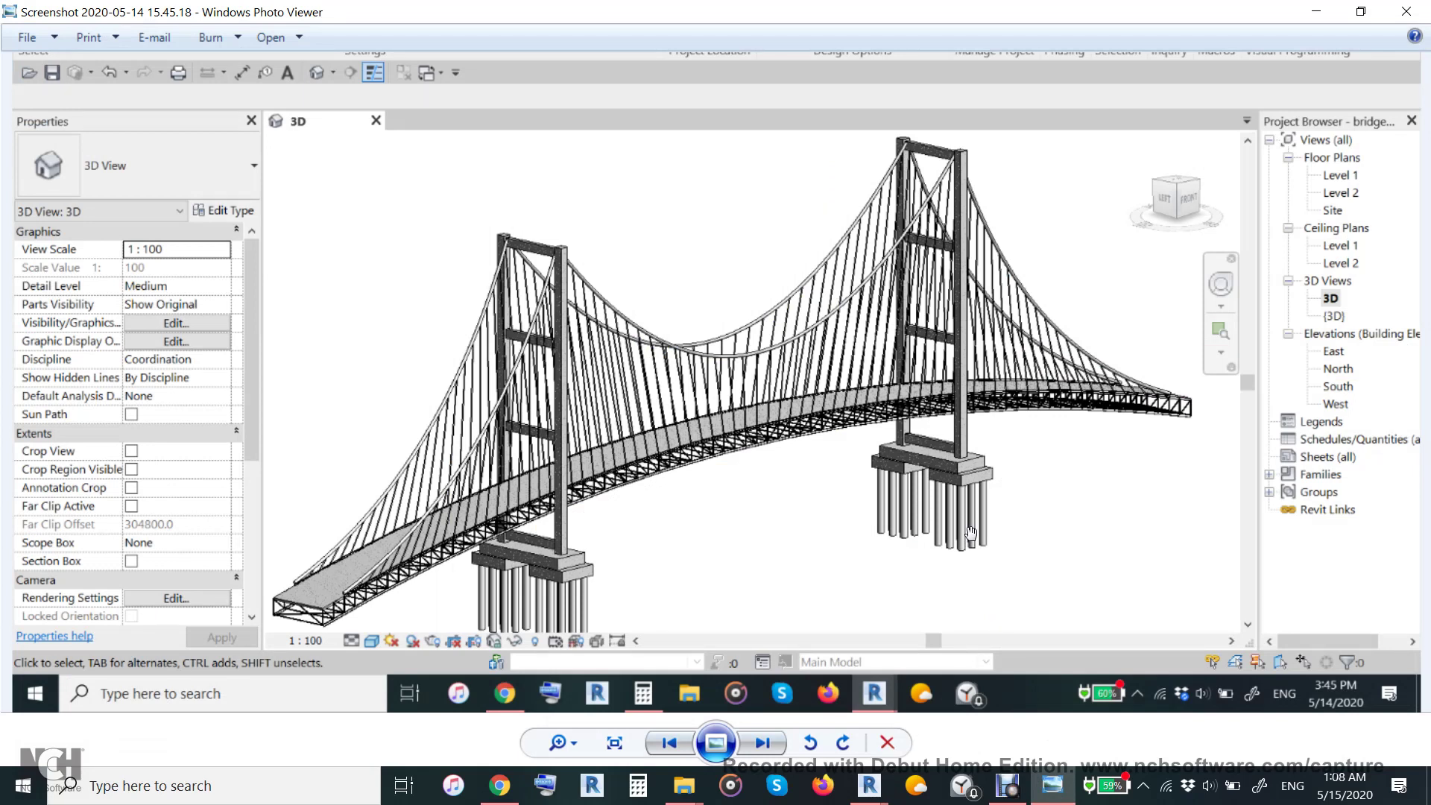
# Pan the finished-bridge screenshot, then switch to Revit showing the bridge using dynamo rev2.dyn graph.
pyautogui.moveTo(810, 528); pyautogui.dragTo(819, 534)
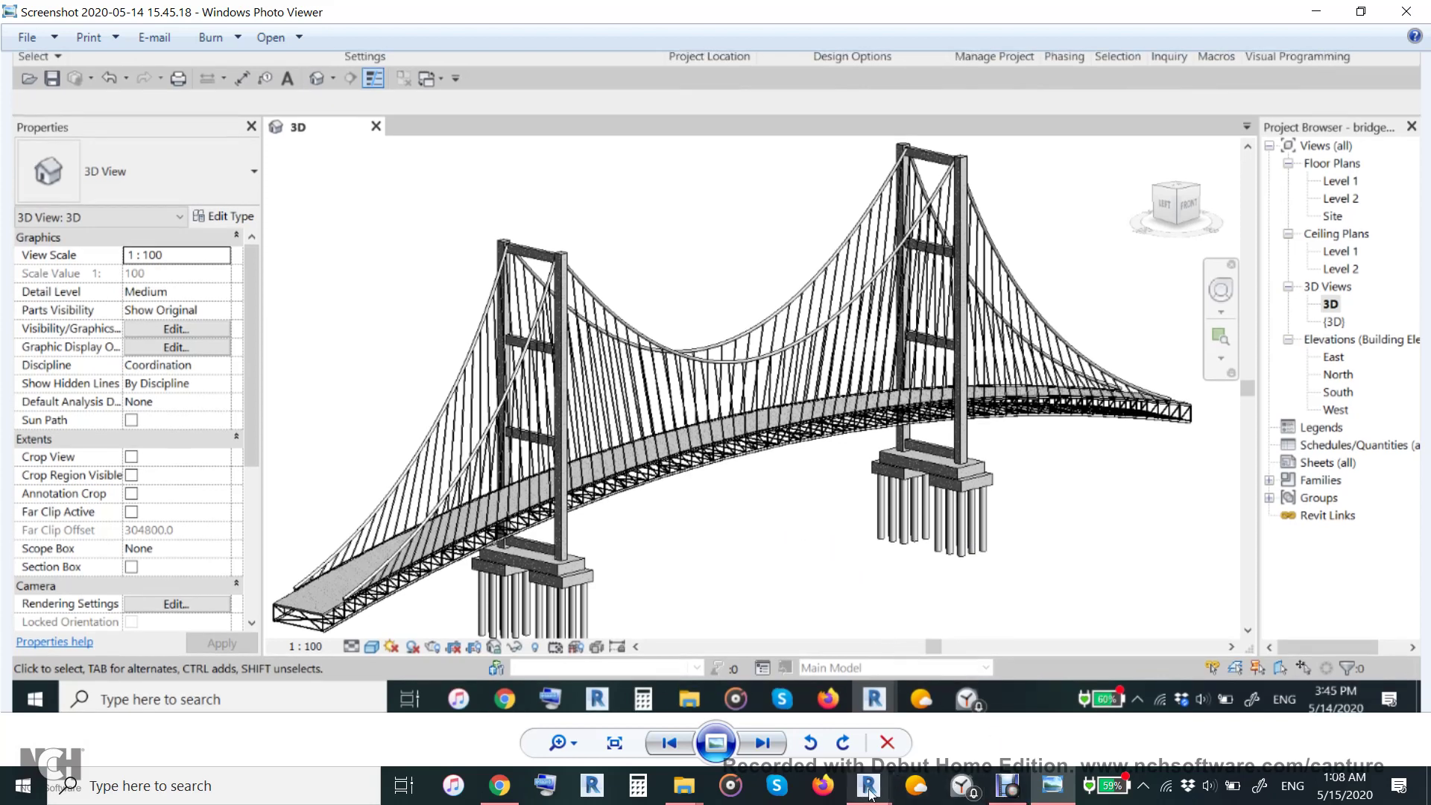
pyautogui.moveTo(868, 785)
pyautogui.click(937, 713)
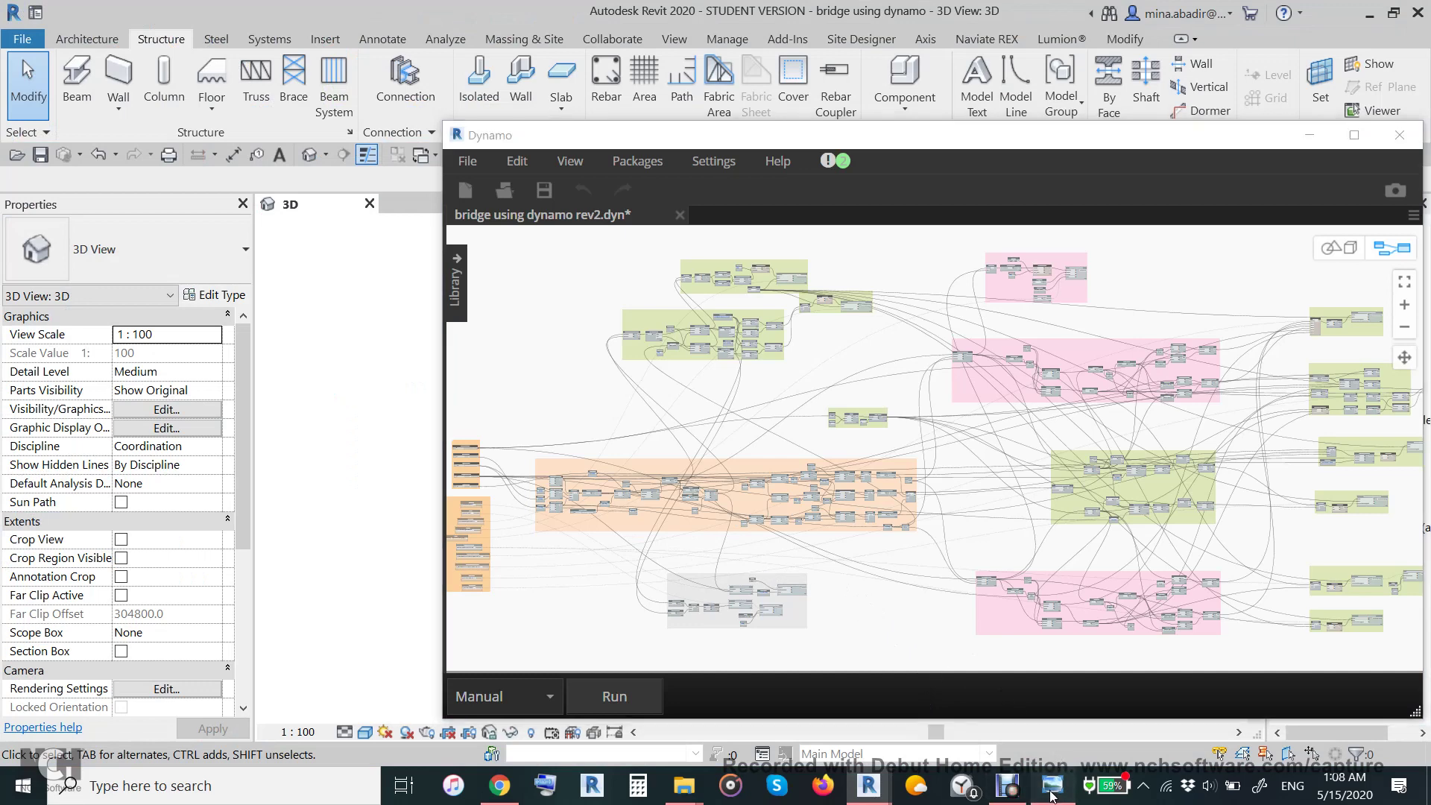
# Switch back to Windows Photo Viewer showing the finished suspension bridge screenshot.
pyautogui.click(1050, 792)
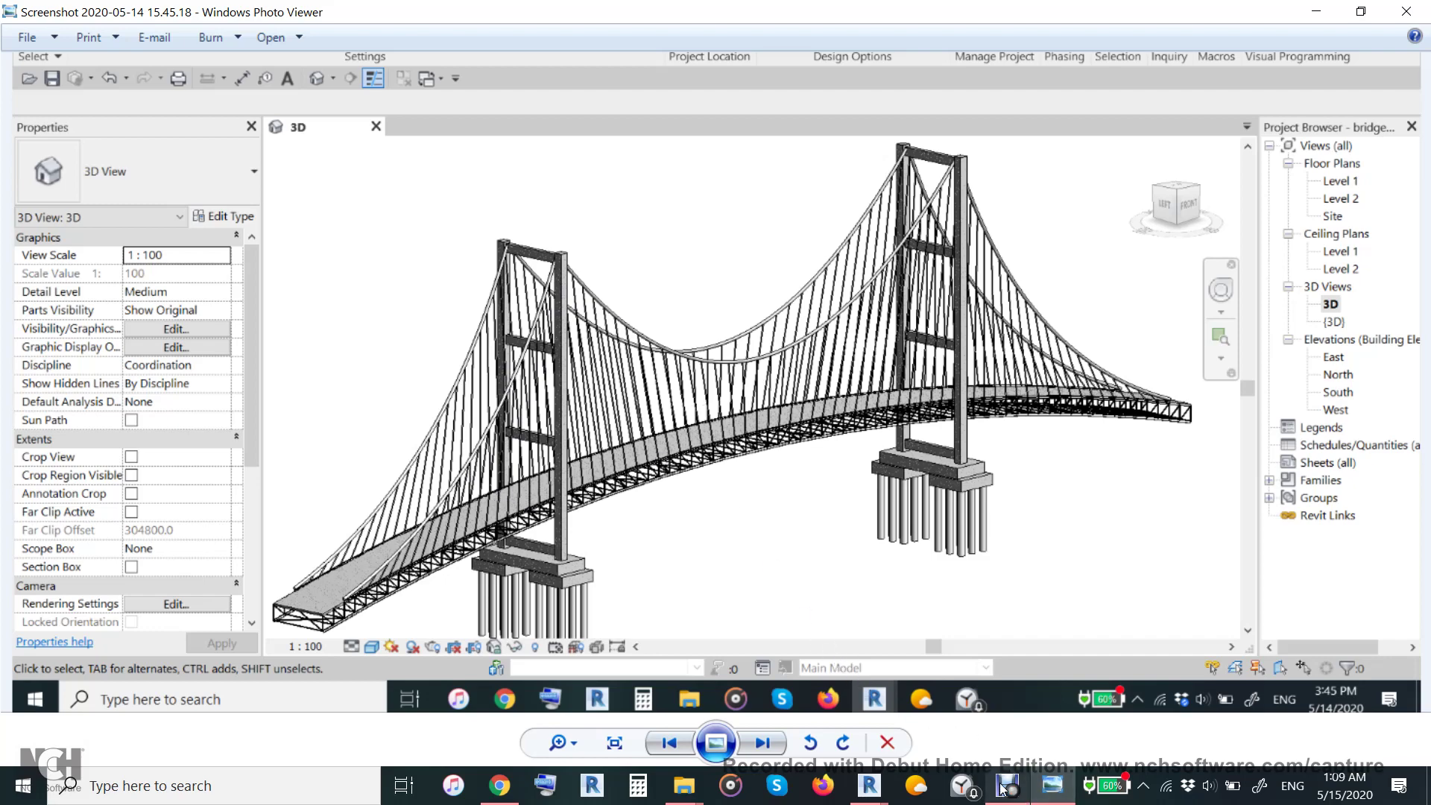
# Return from Photo Viewer to the Dynamo bridge graph and zoom the canvas.
pyautogui.click(869, 785)
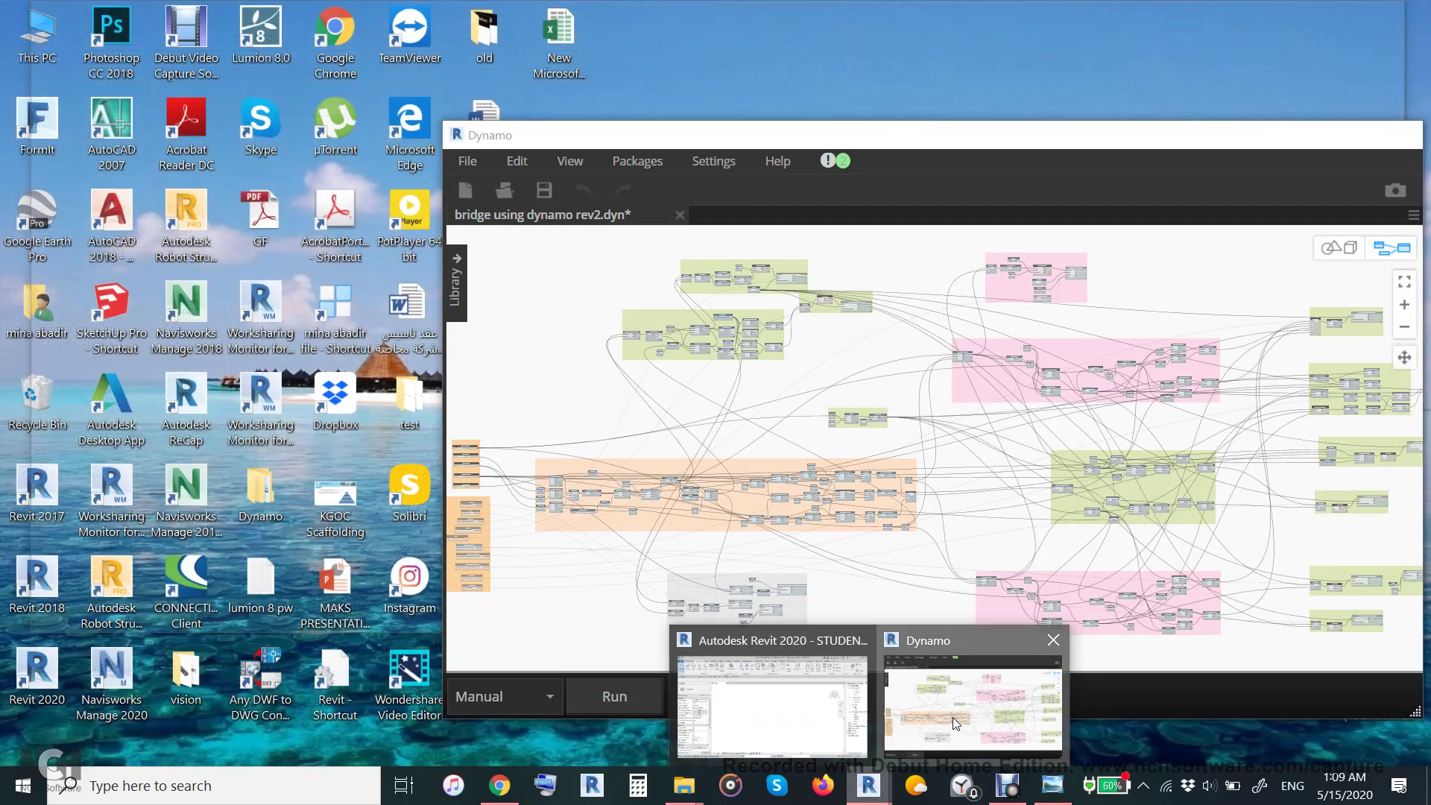
pyautogui.click(953, 720)
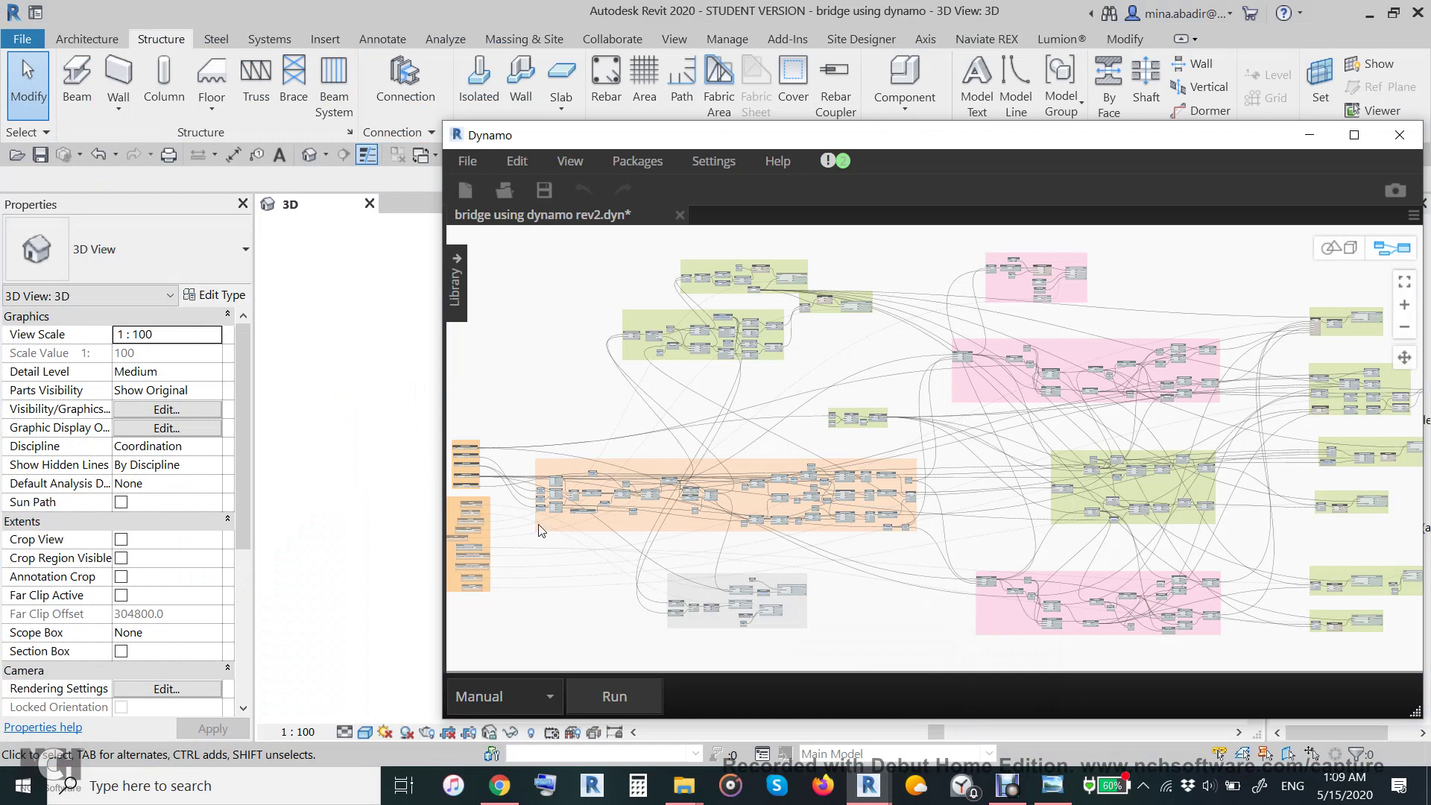
pyautogui.scroll(6, 522, 510)
pyautogui.scroll(3, 519, 506)
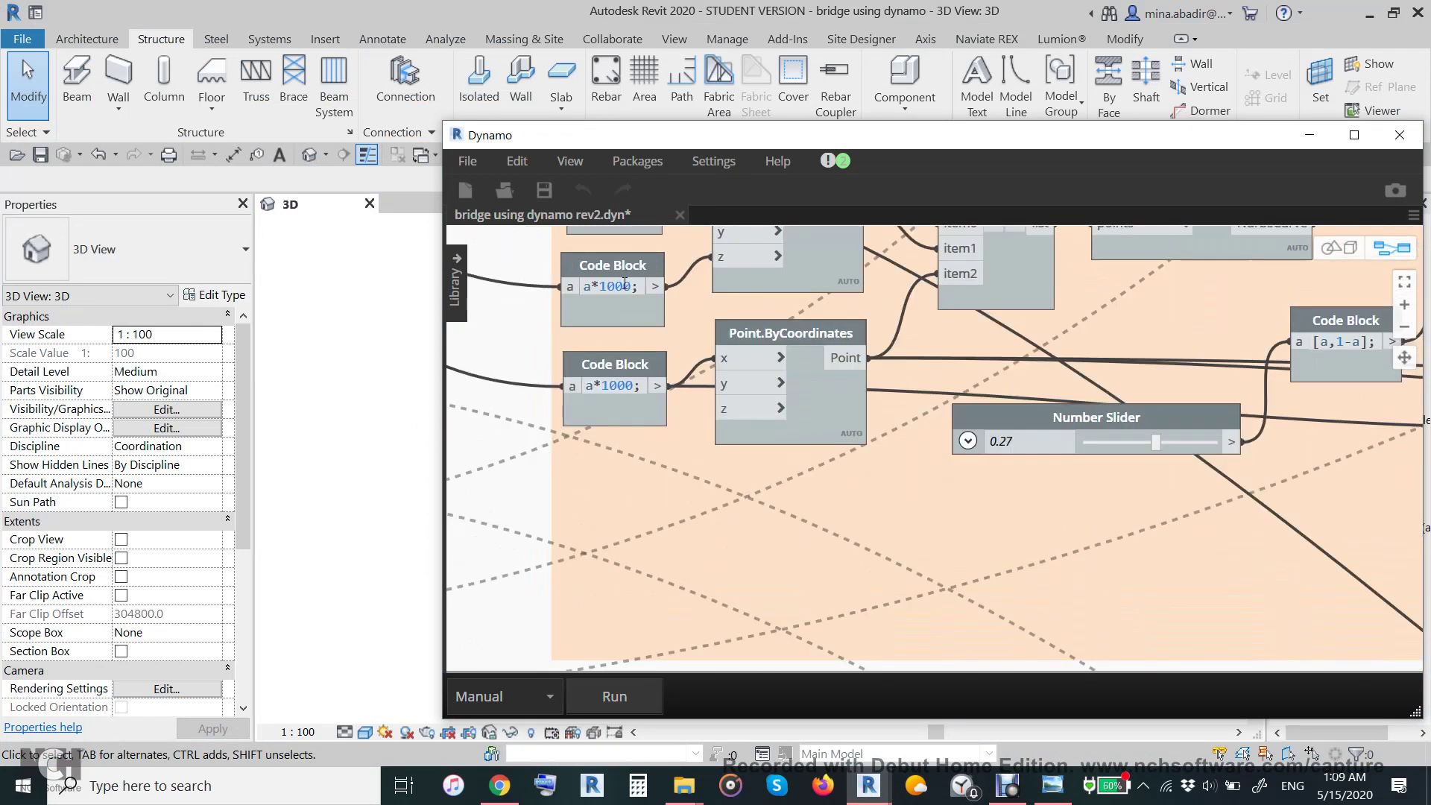
pyautogui.scroll(-2, 664, 614)
pyautogui.scroll(2, 802, 258)
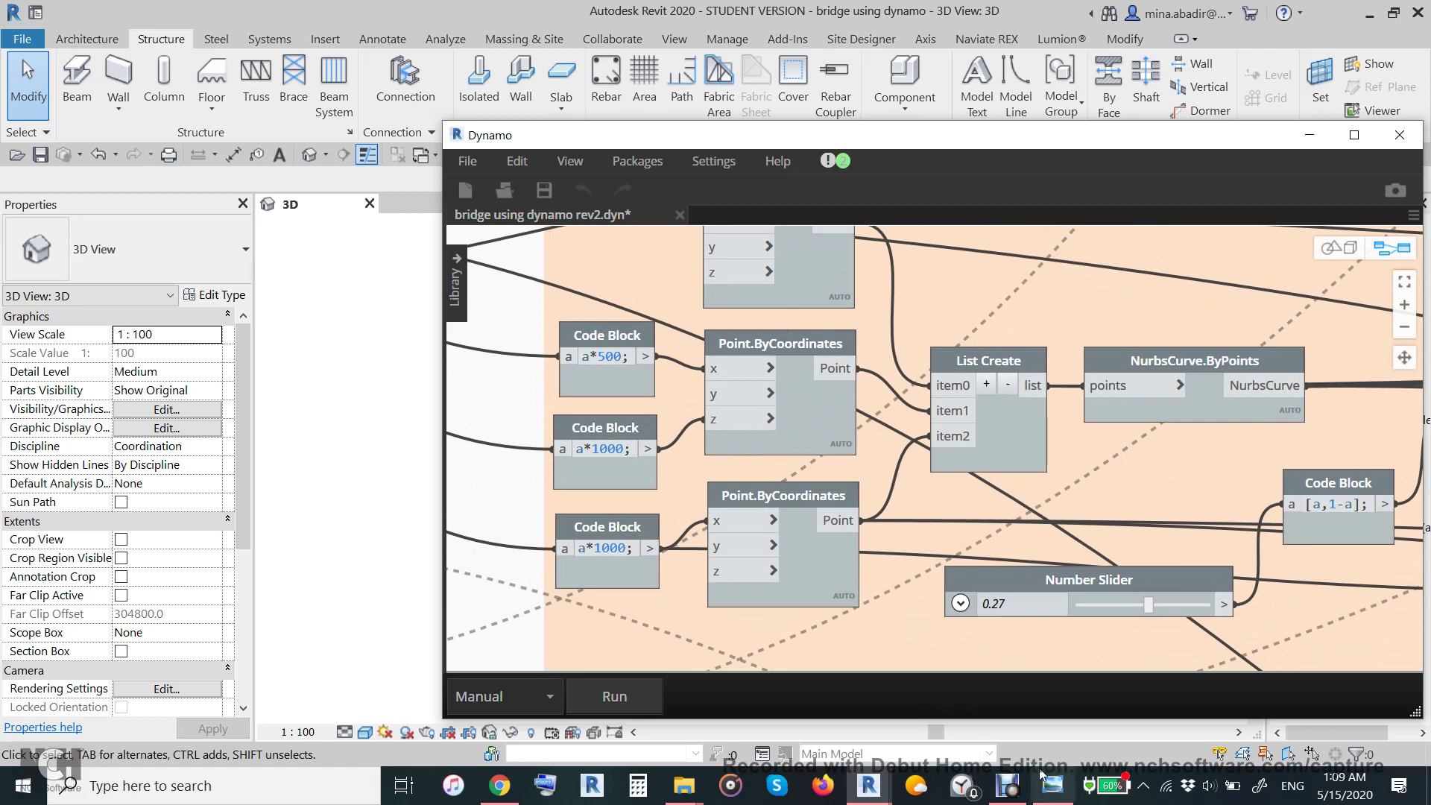
# Glance at the screenshot again, then pan to the 'sequance' group's Range and Math.Round nodes.
pyautogui.click(1051, 785)
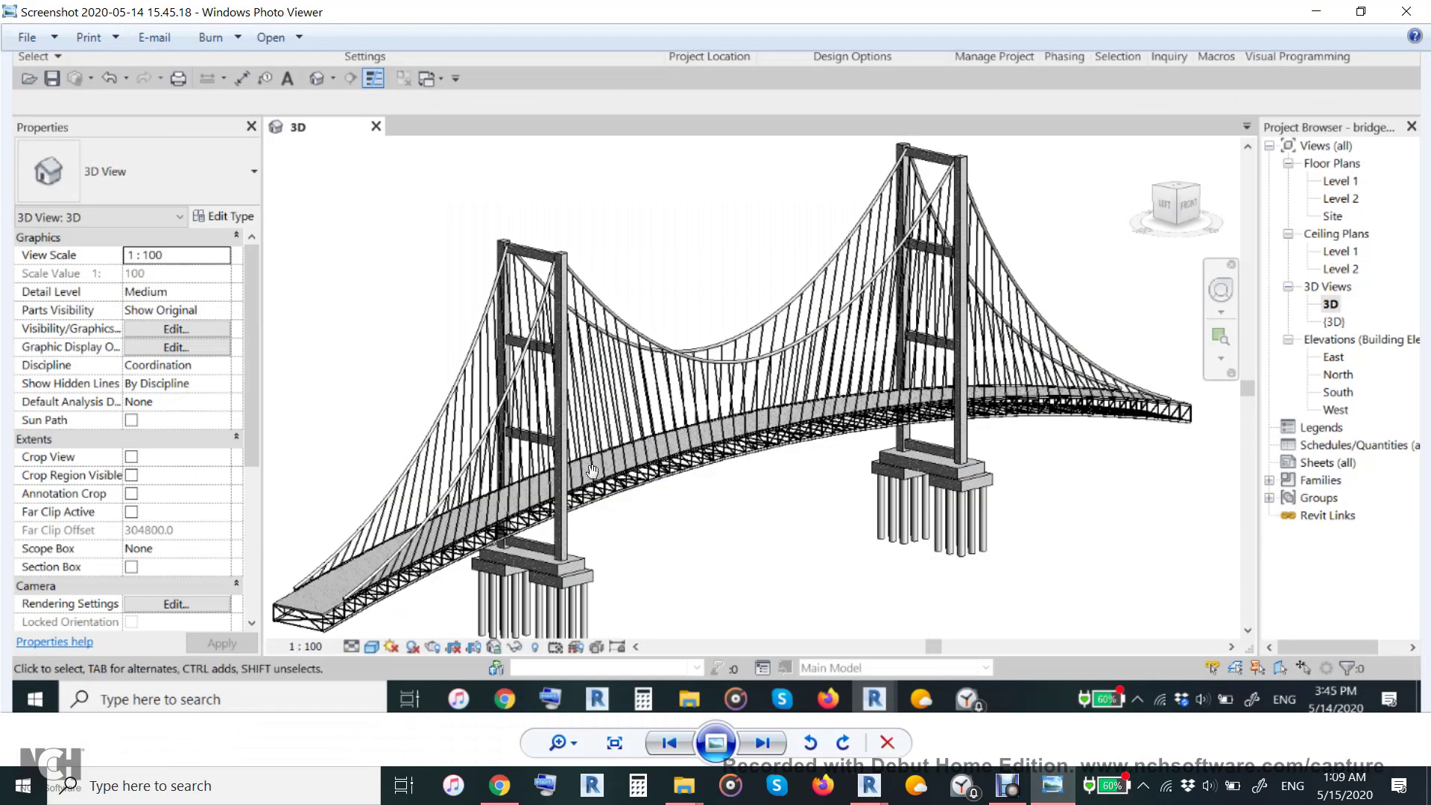
pyautogui.click(1051, 785)
pyautogui.scroll(-8, 878, 566)
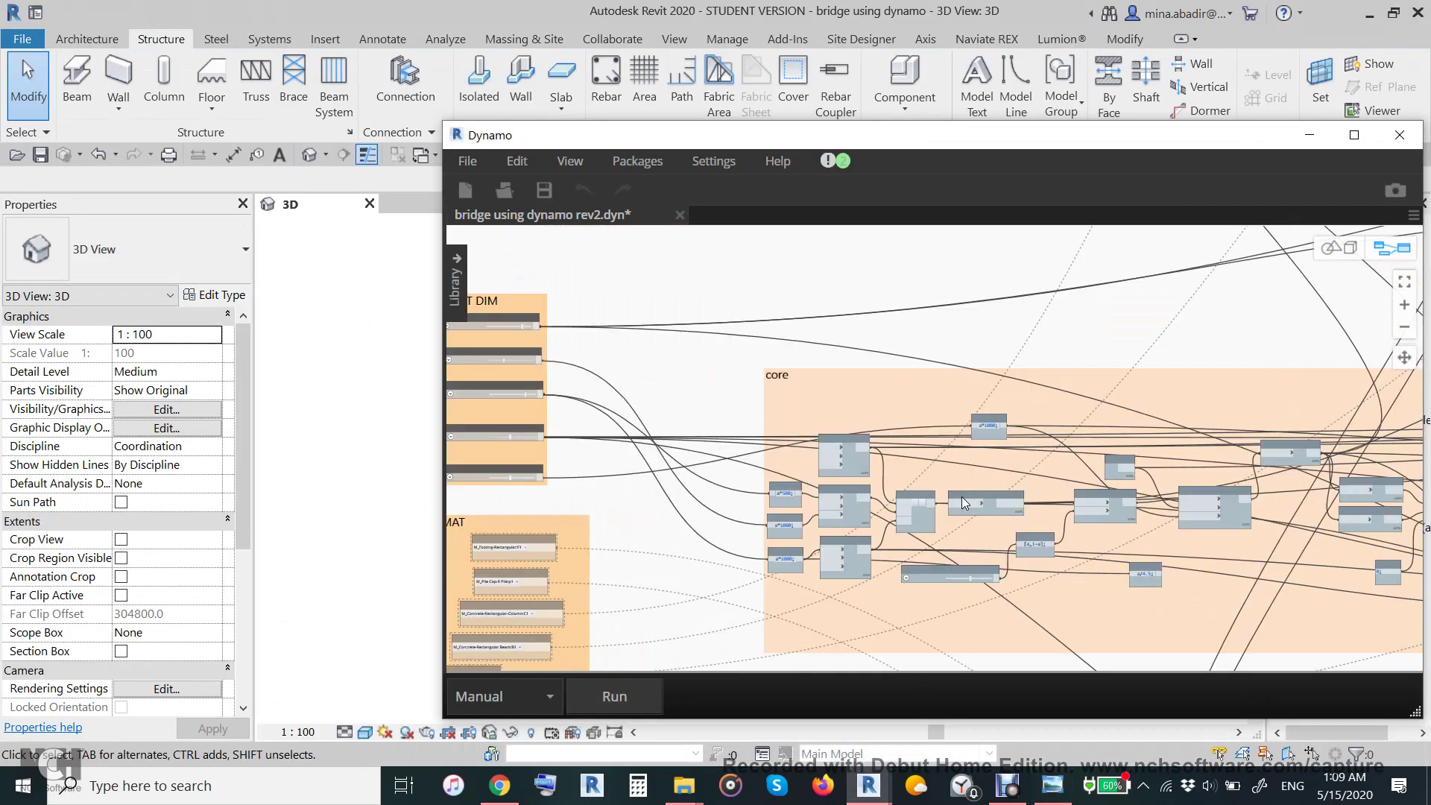
pyautogui.moveTo(738, 511); pyautogui.dragTo(642, 475, button='middle')
pyautogui.moveTo(967, 507); pyautogui.dragTo(826, 597, button='middle')
pyautogui.scroll(-5, 857, 574)
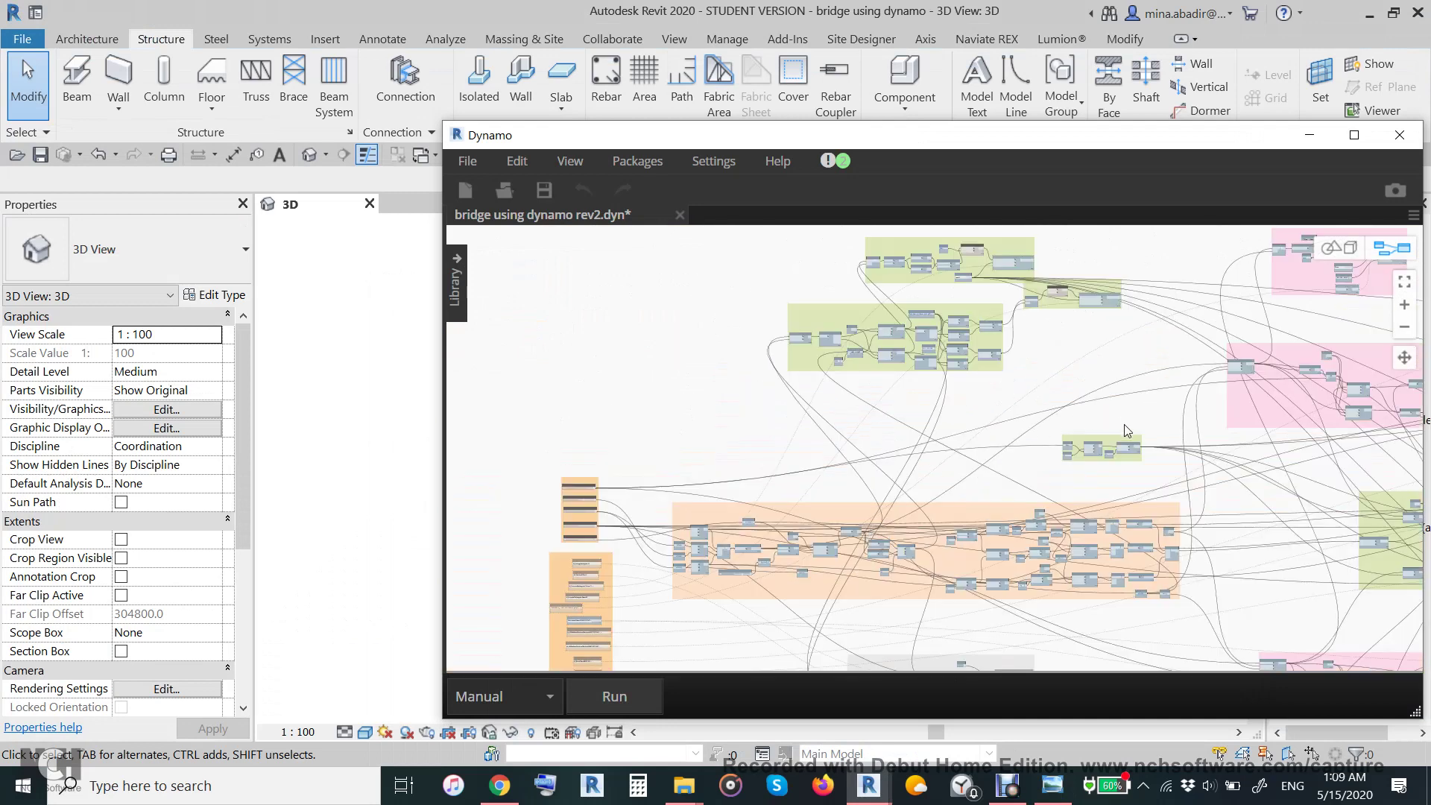
pyautogui.scroll(8, 1145, 456)
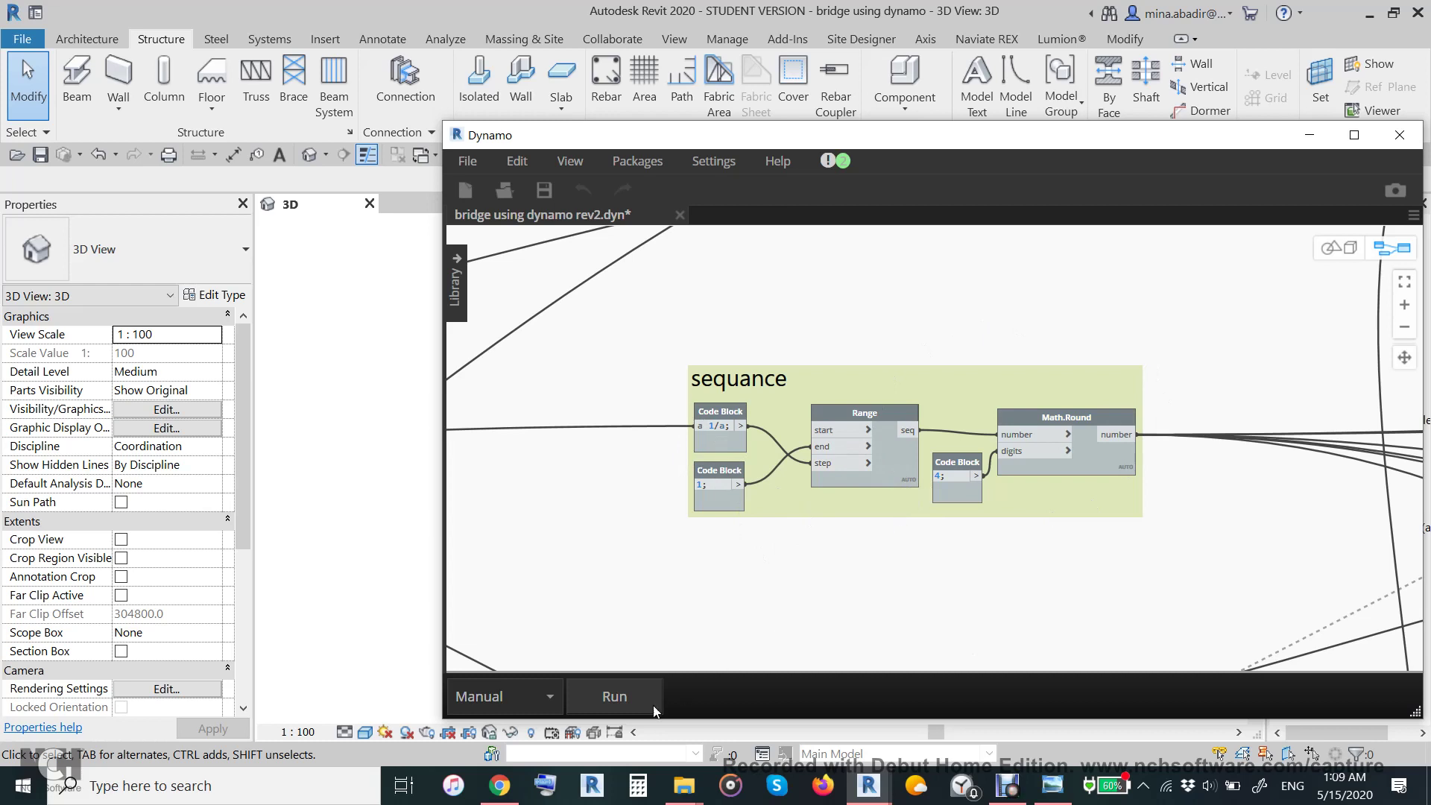
# Run the graph and check Range's output: 81 values stepping by 0.0125 up to 1.
pyautogui.click(615, 696)
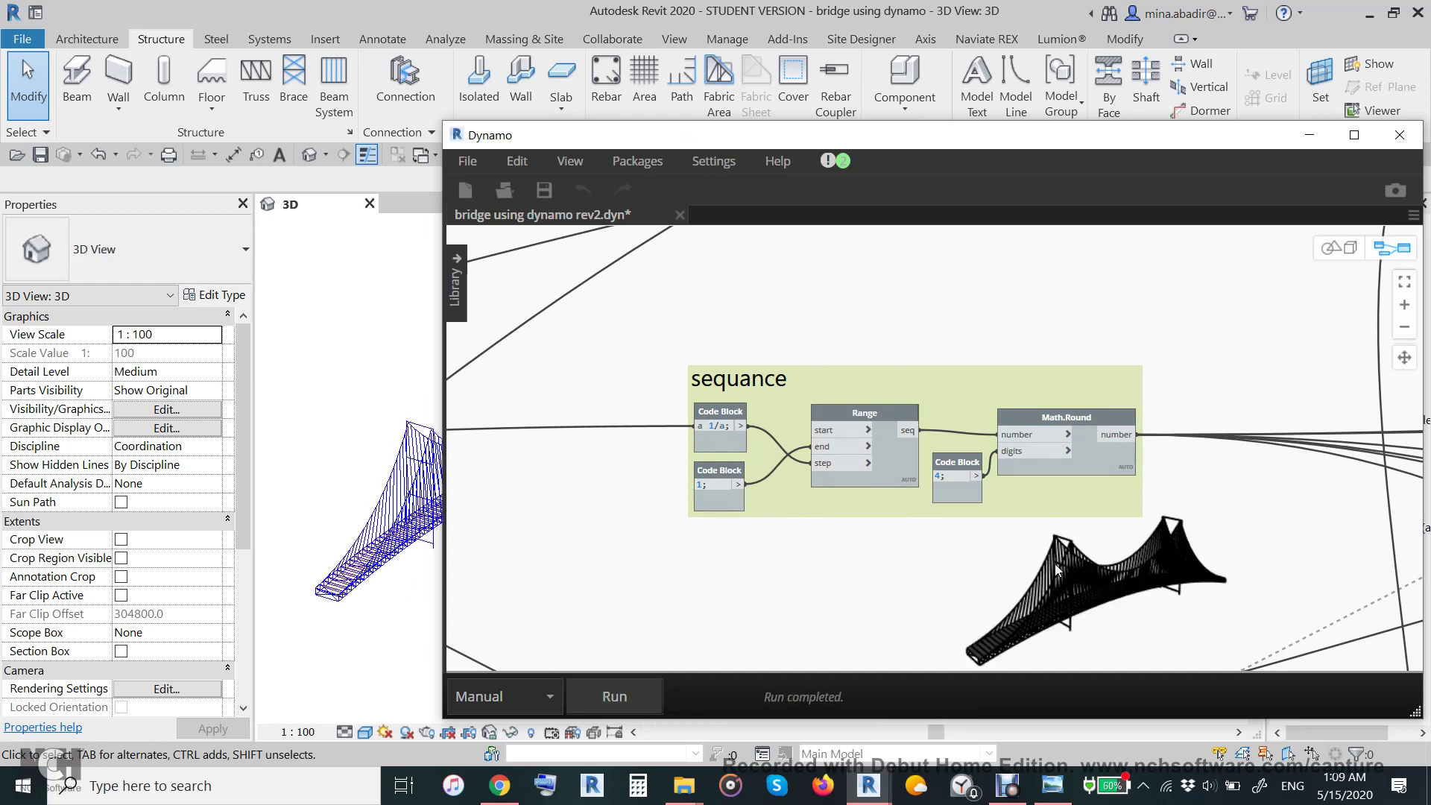
pyautogui.scroll(2, 901, 491)
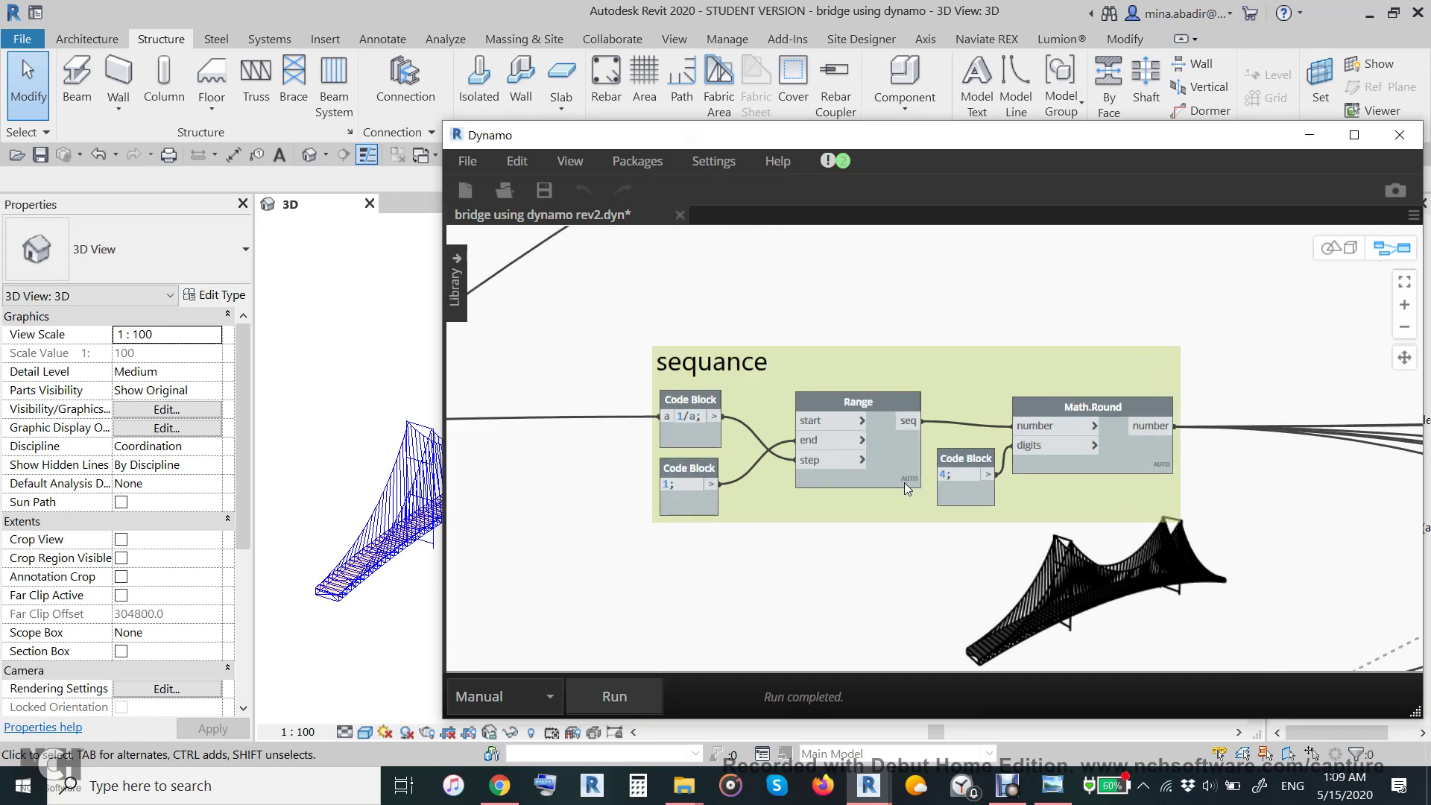
pyautogui.click(899, 506)
pyautogui.scroll(-8, 865, 531)
pyautogui.scroll(-12, 862, 609)
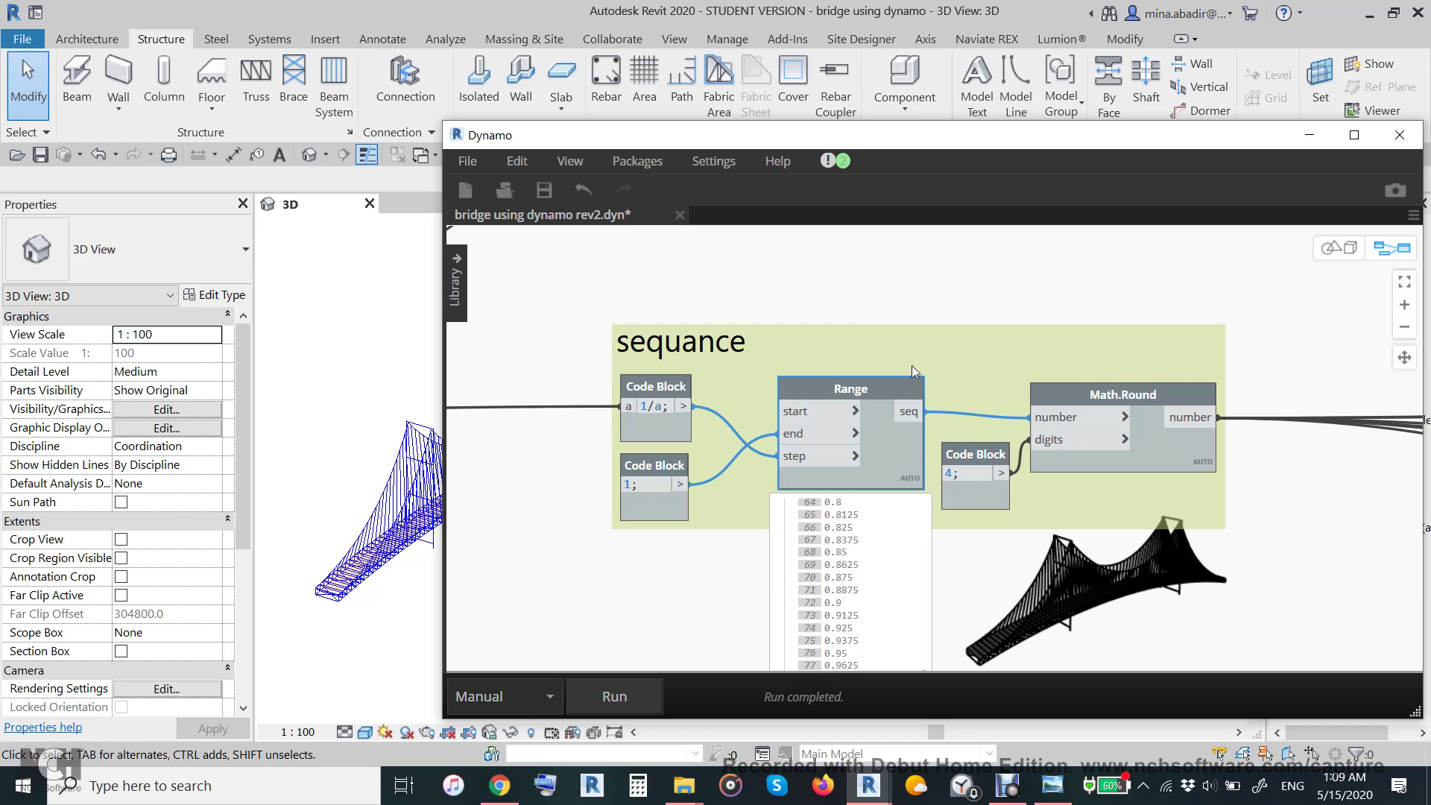
pyautogui.click(974, 291)
pyautogui.scroll(-1, 960, 306)
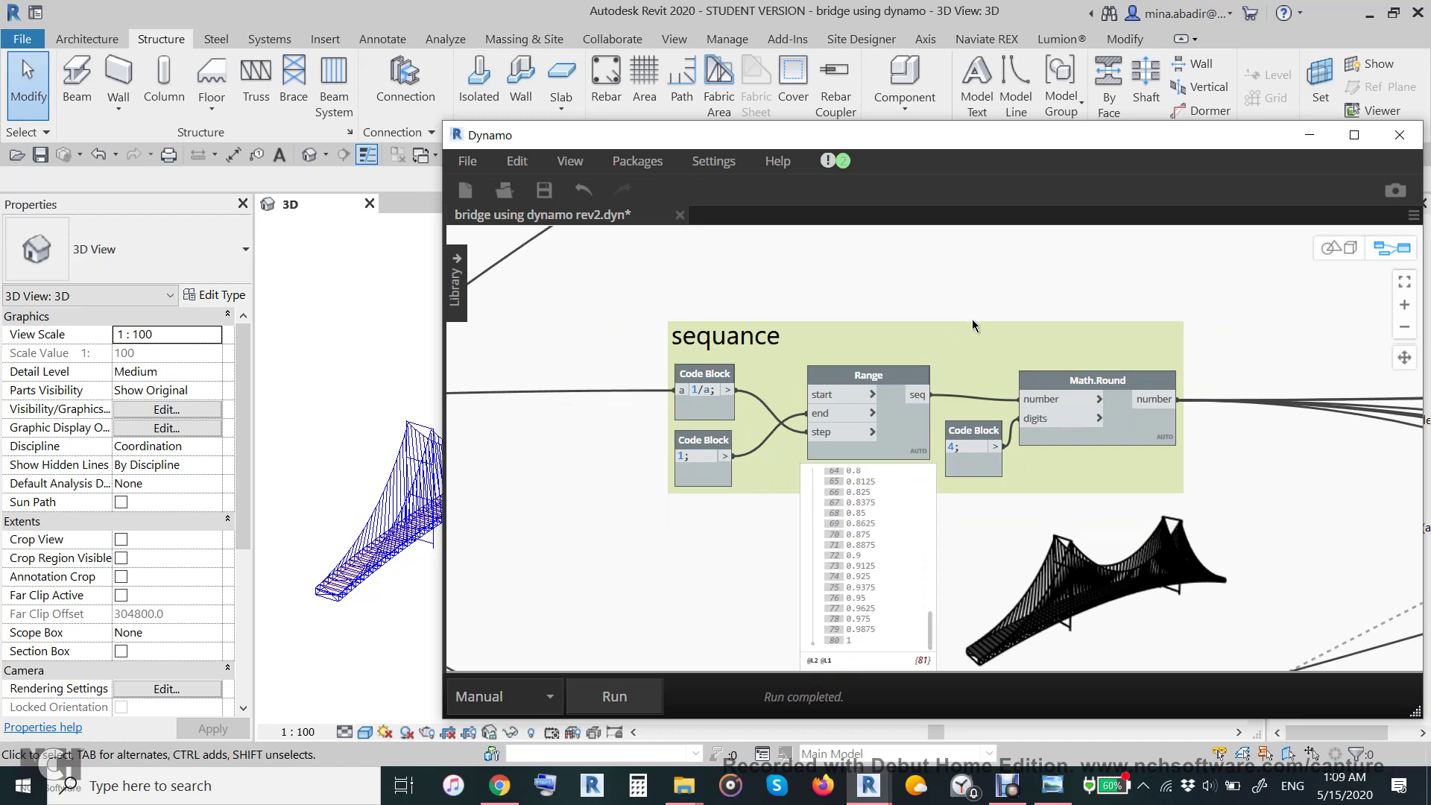
pyautogui.scroll(-3, 987, 333)
pyautogui.scroll(-5, 1203, 450)
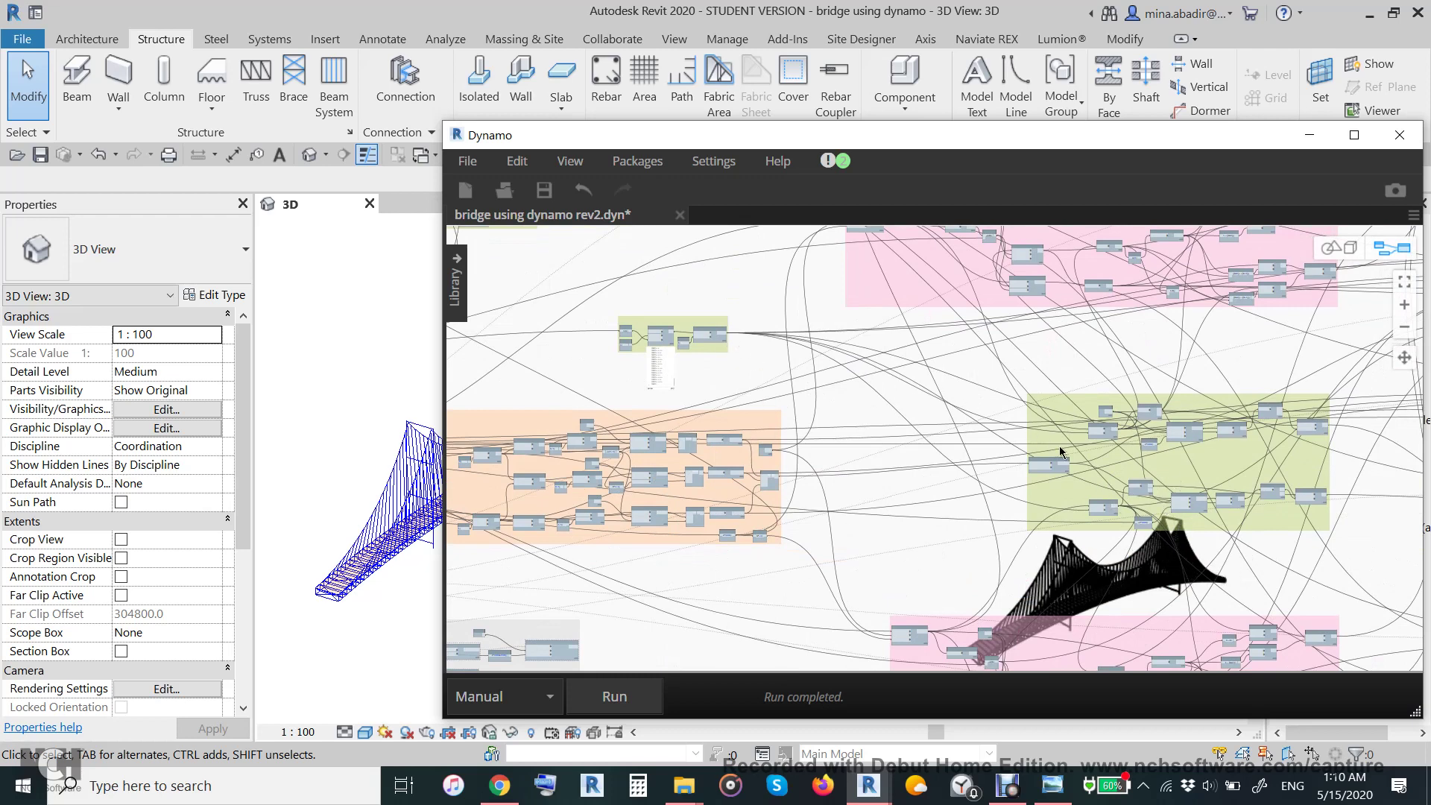
# Browse the cables group, then move the Dynamo window to the right edge to uncover the 3D bridge.
pyautogui.scroll(6, 1168, 497)
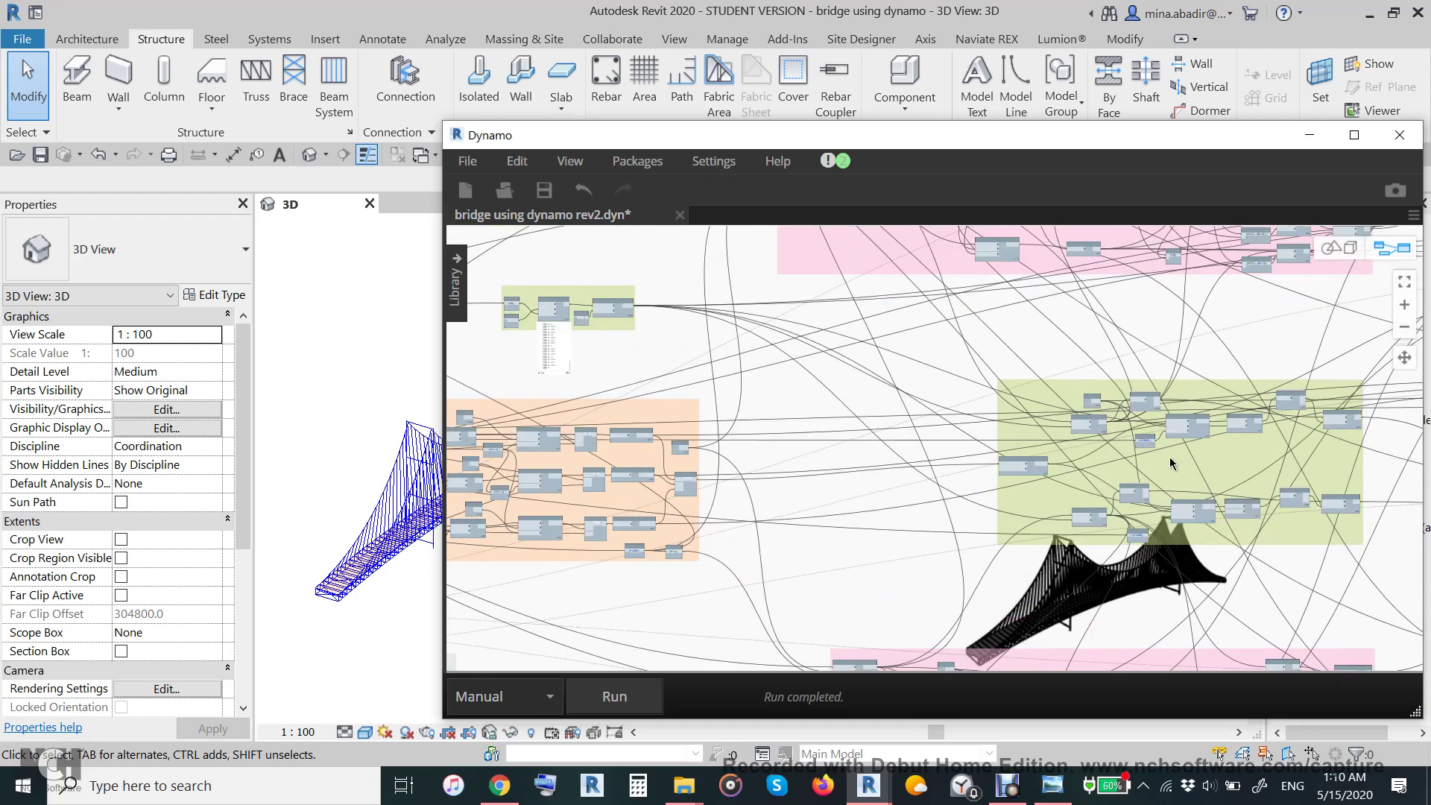
pyautogui.moveTo(952, 444); pyautogui.dragTo(852, 422, button='middle')
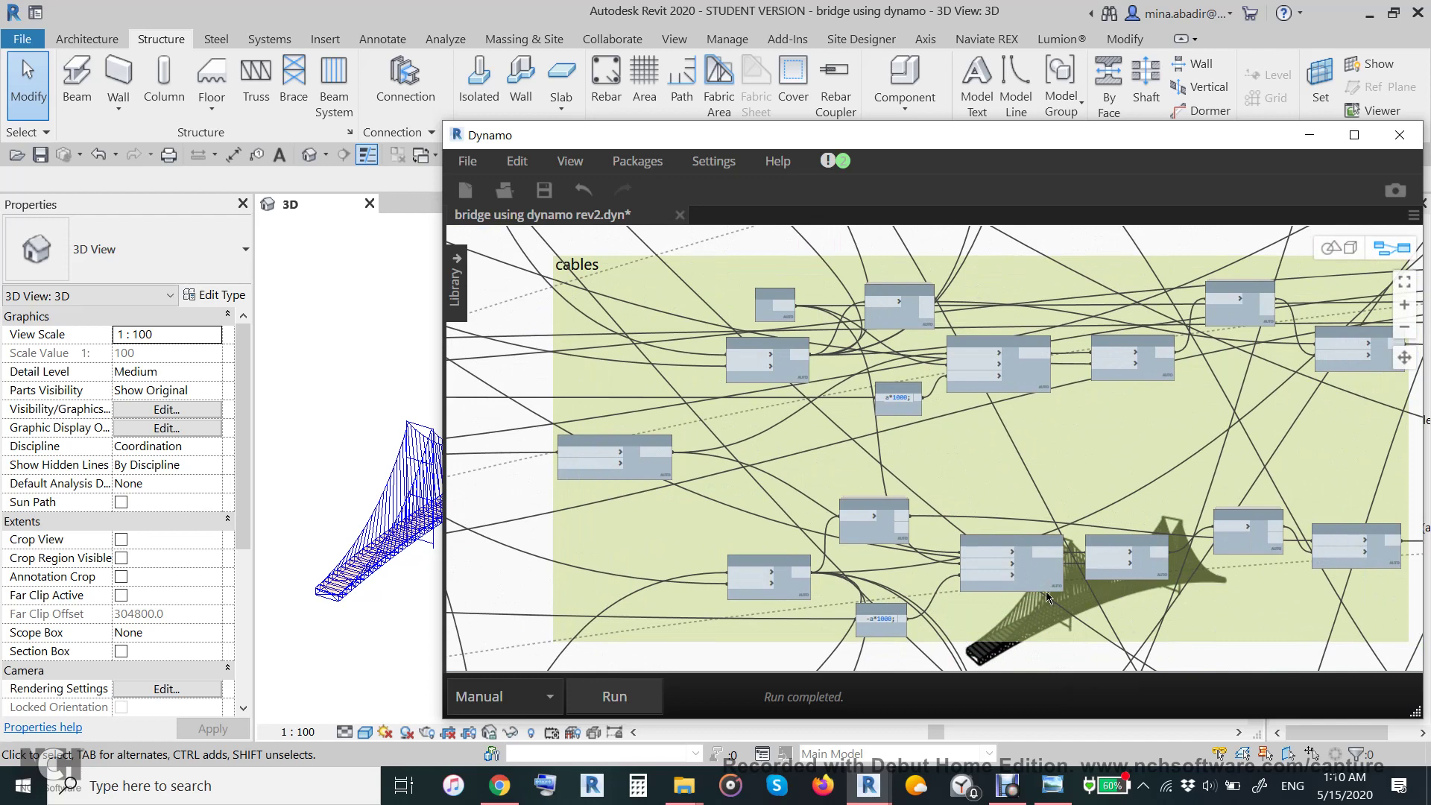
pyautogui.scroll(-5, 937, 518)
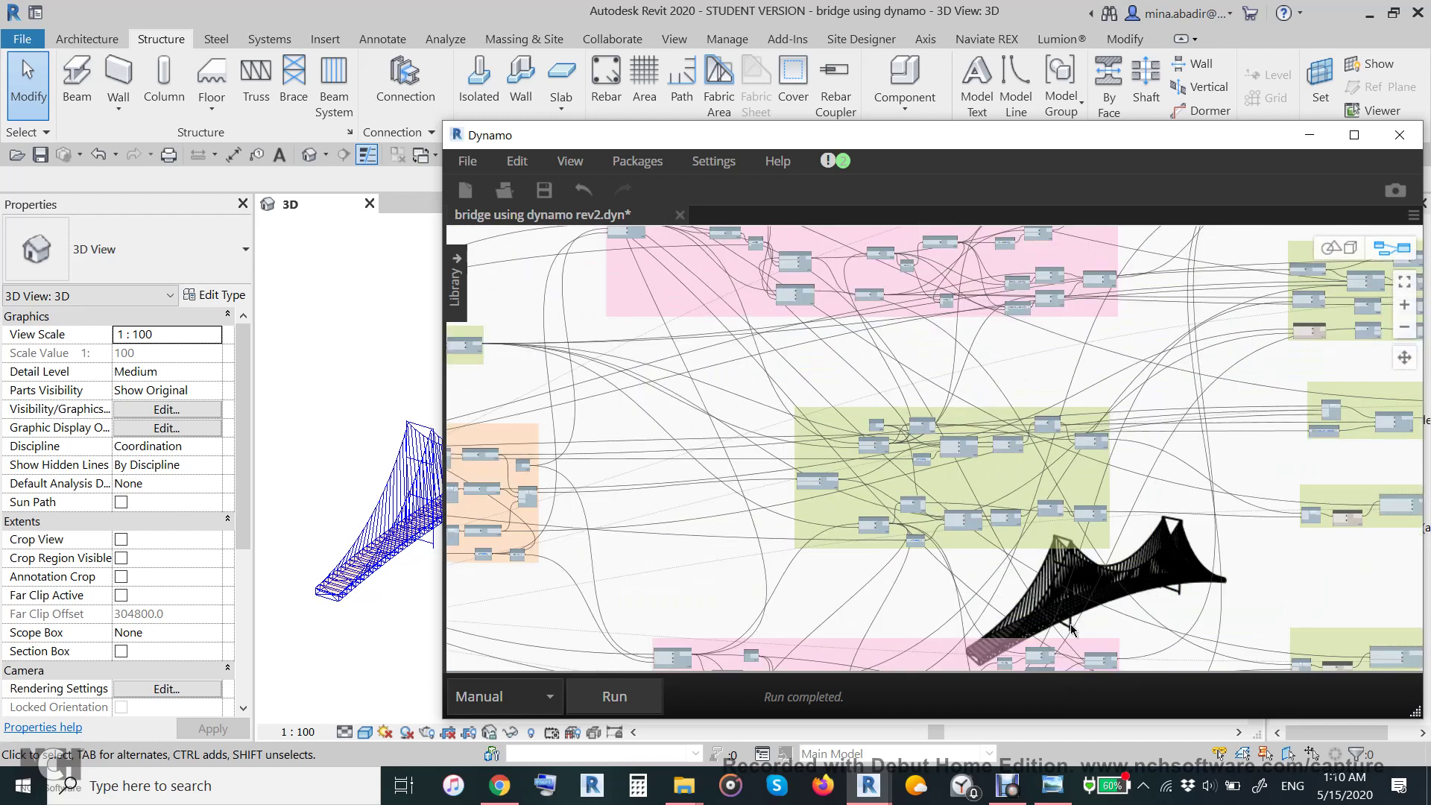
pyautogui.scroll(-5, 1035, 437)
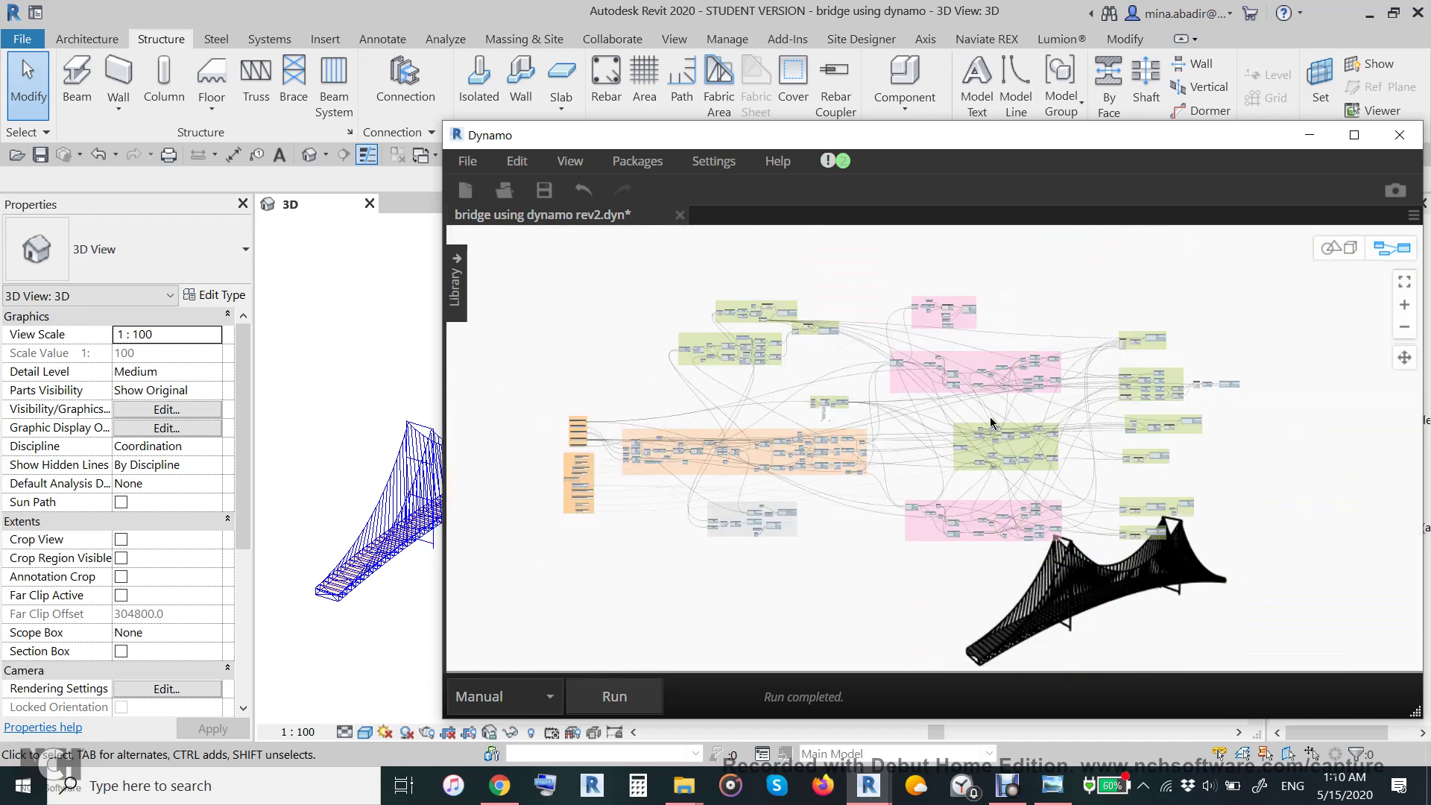
pyautogui.scroll(5, 818, 409)
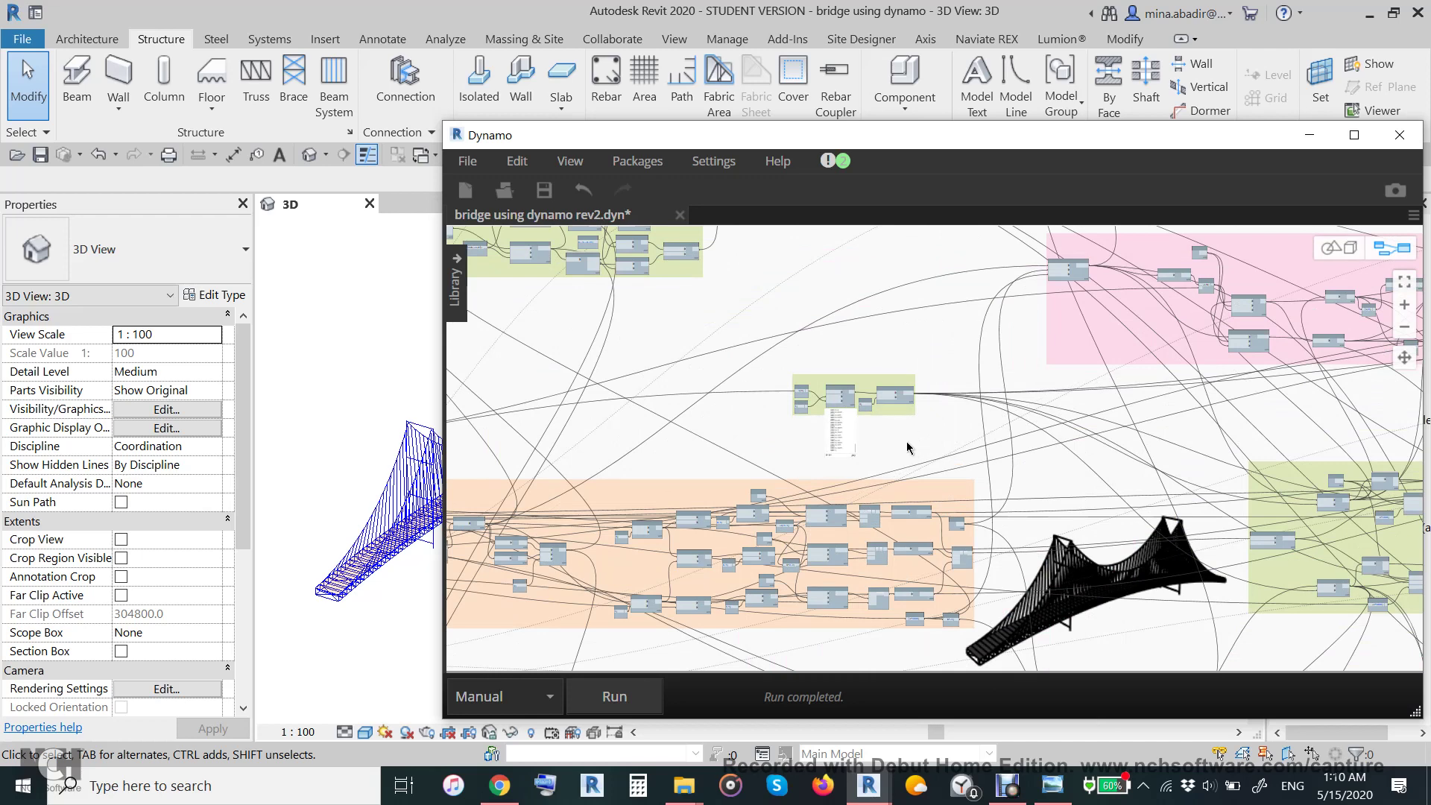
pyautogui.moveTo(631, 142); pyautogui.dragTo(1198, 137)
# Reduce Number of wires in INPUT DIM to 40 and rerun the graph.
pyautogui.scroll(-6, 1267, 421)
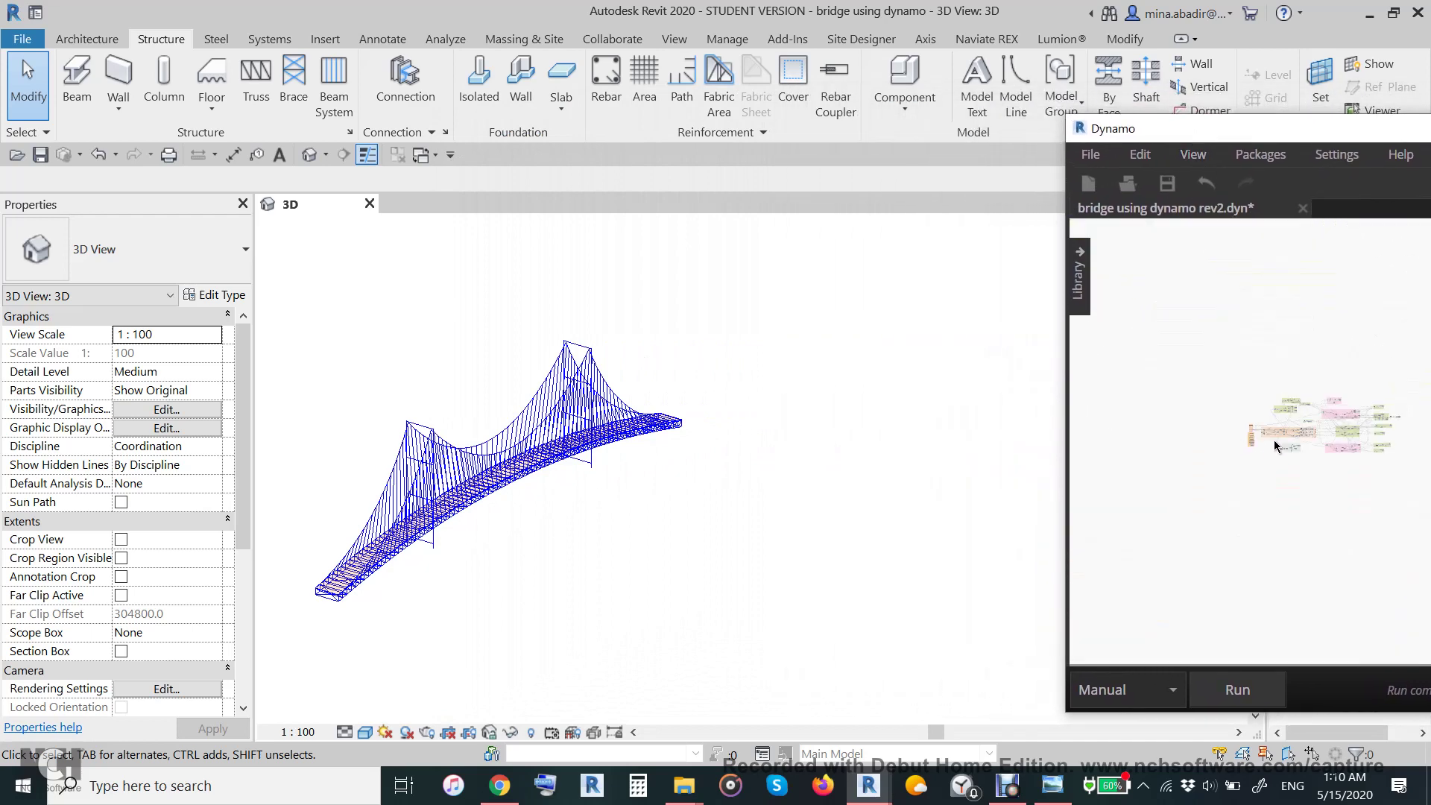
pyautogui.scroll(3, 1237, 447)
pyautogui.scroll(5, 1243, 521)
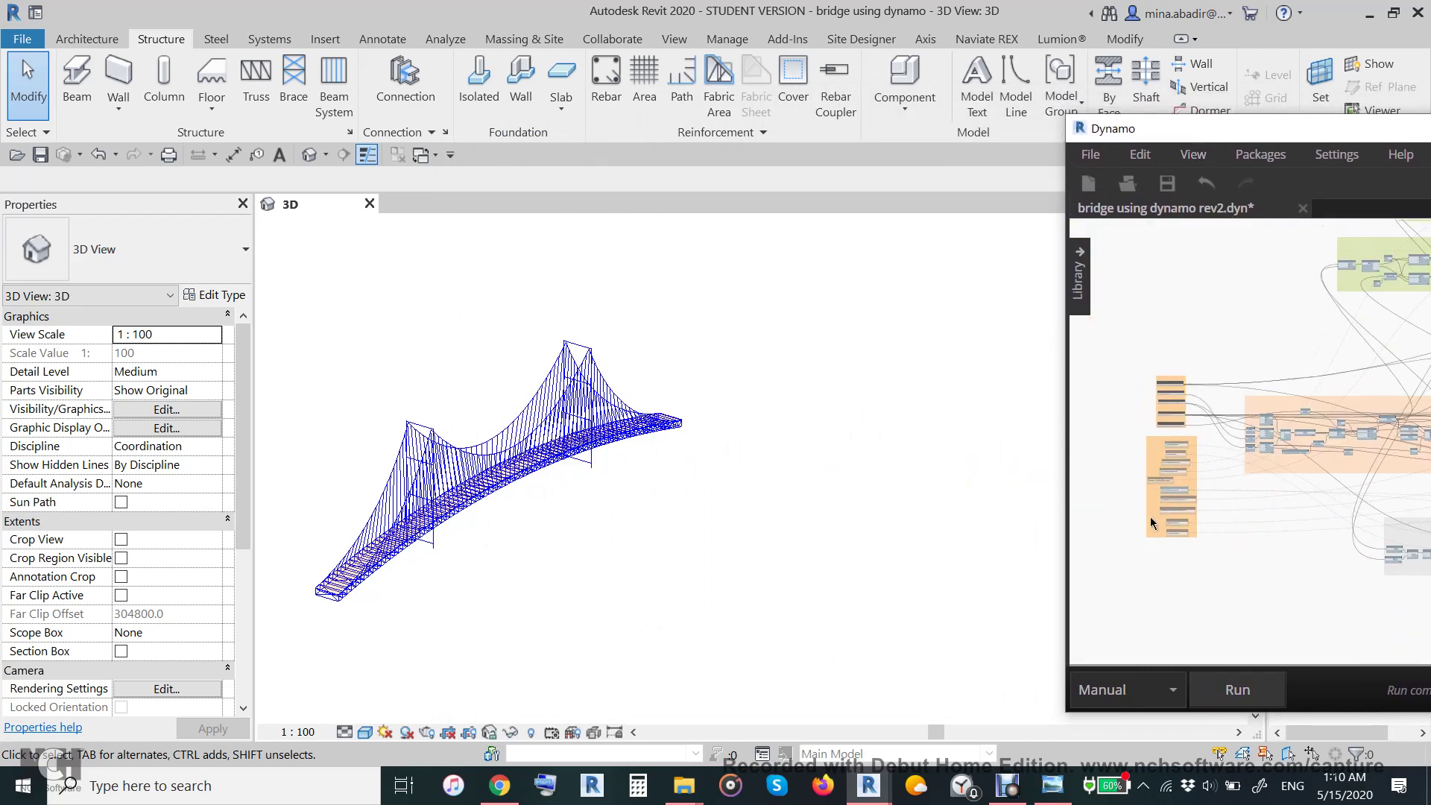
pyautogui.scroll(4, 1237, 447)
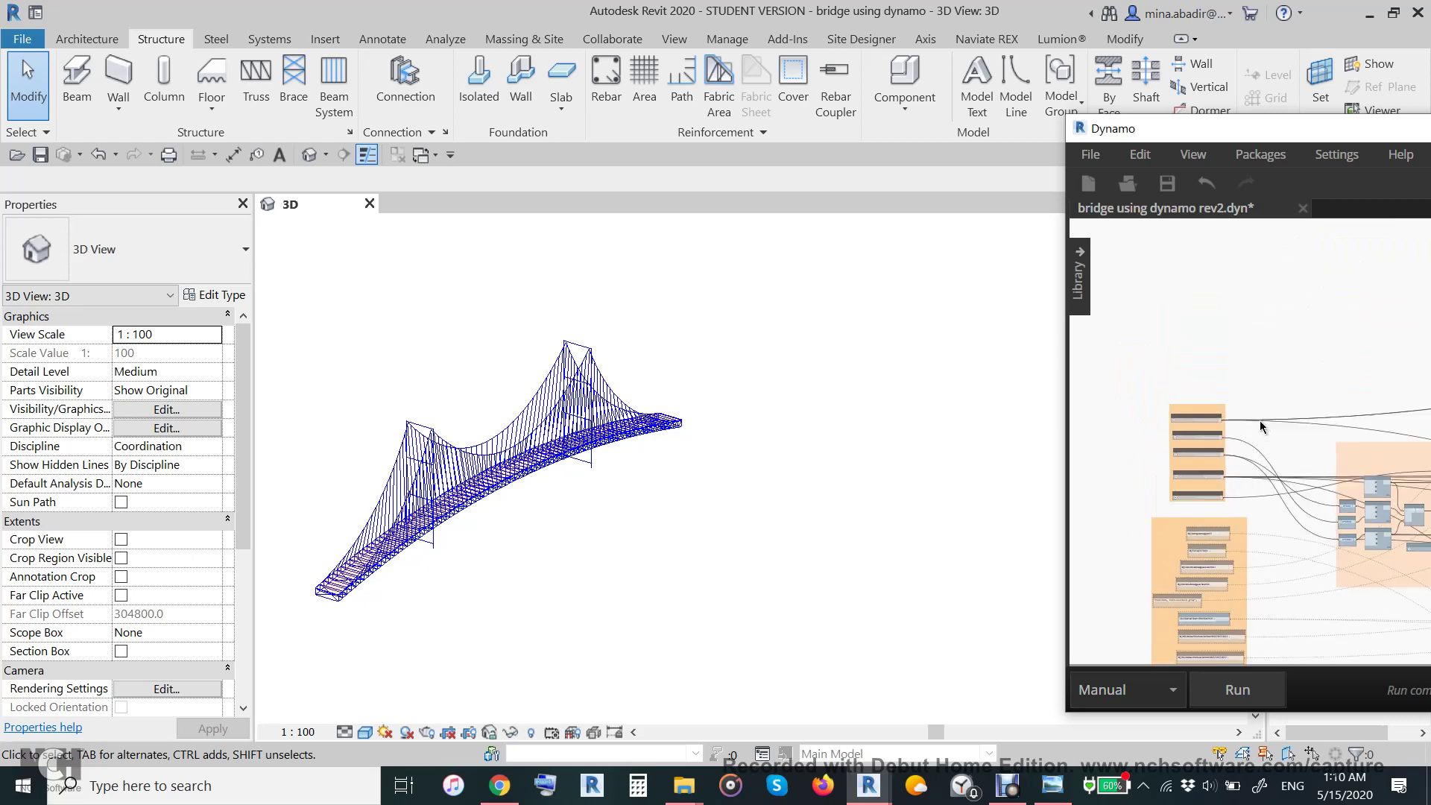
pyautogui.scroll(4, 1267, 421)
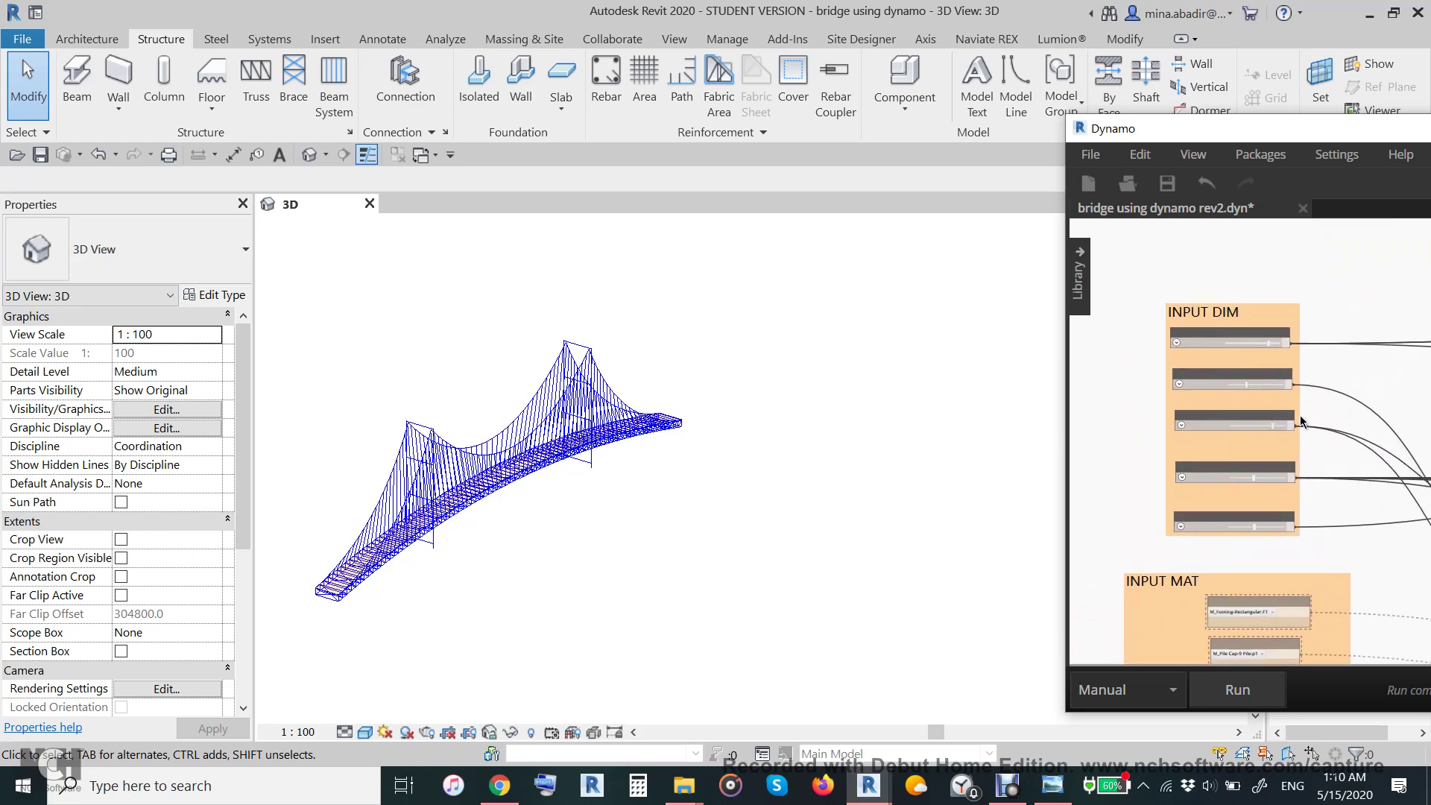
pyautogui.scroll(1, 1301, 422)
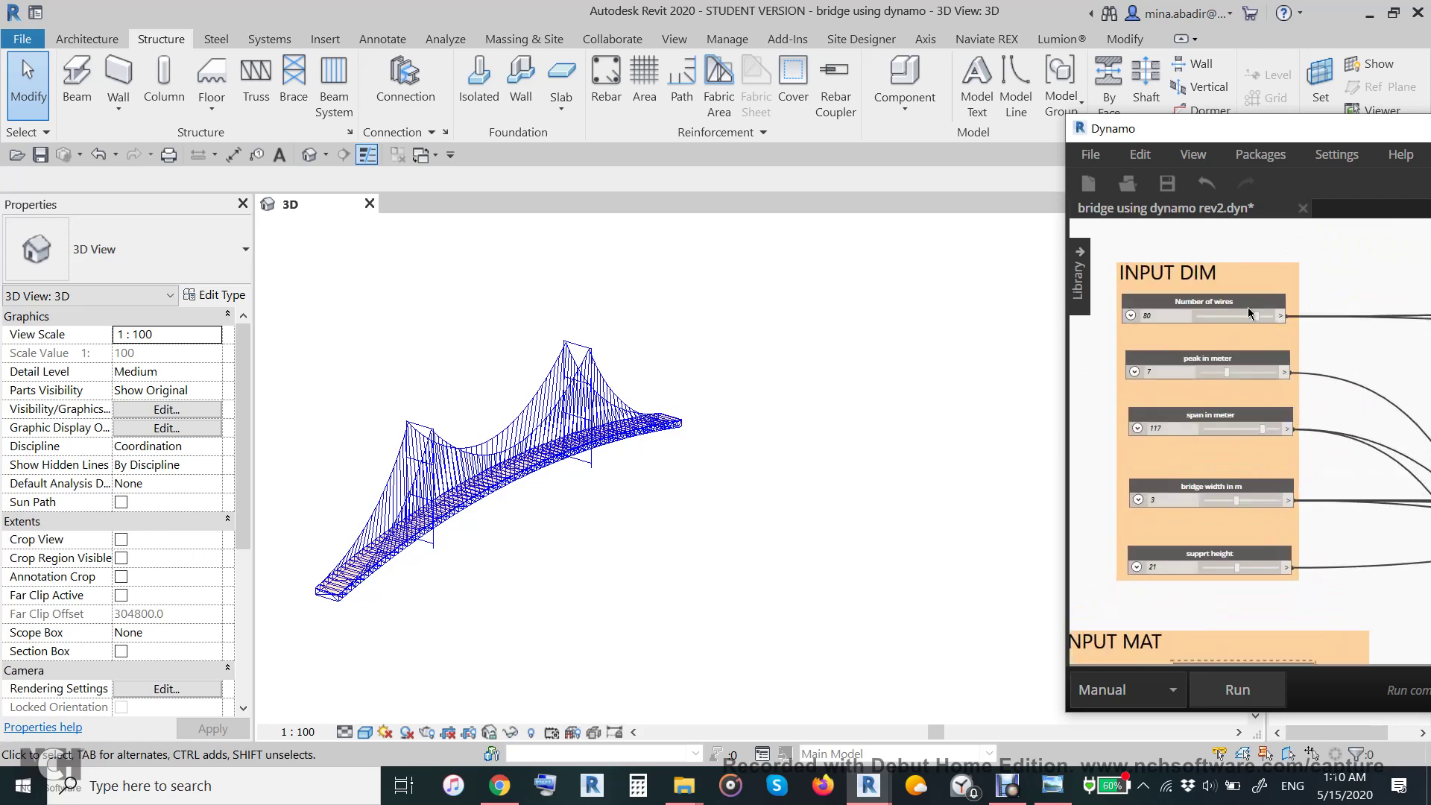
pyautogui.scroll(1, 1251, 313)
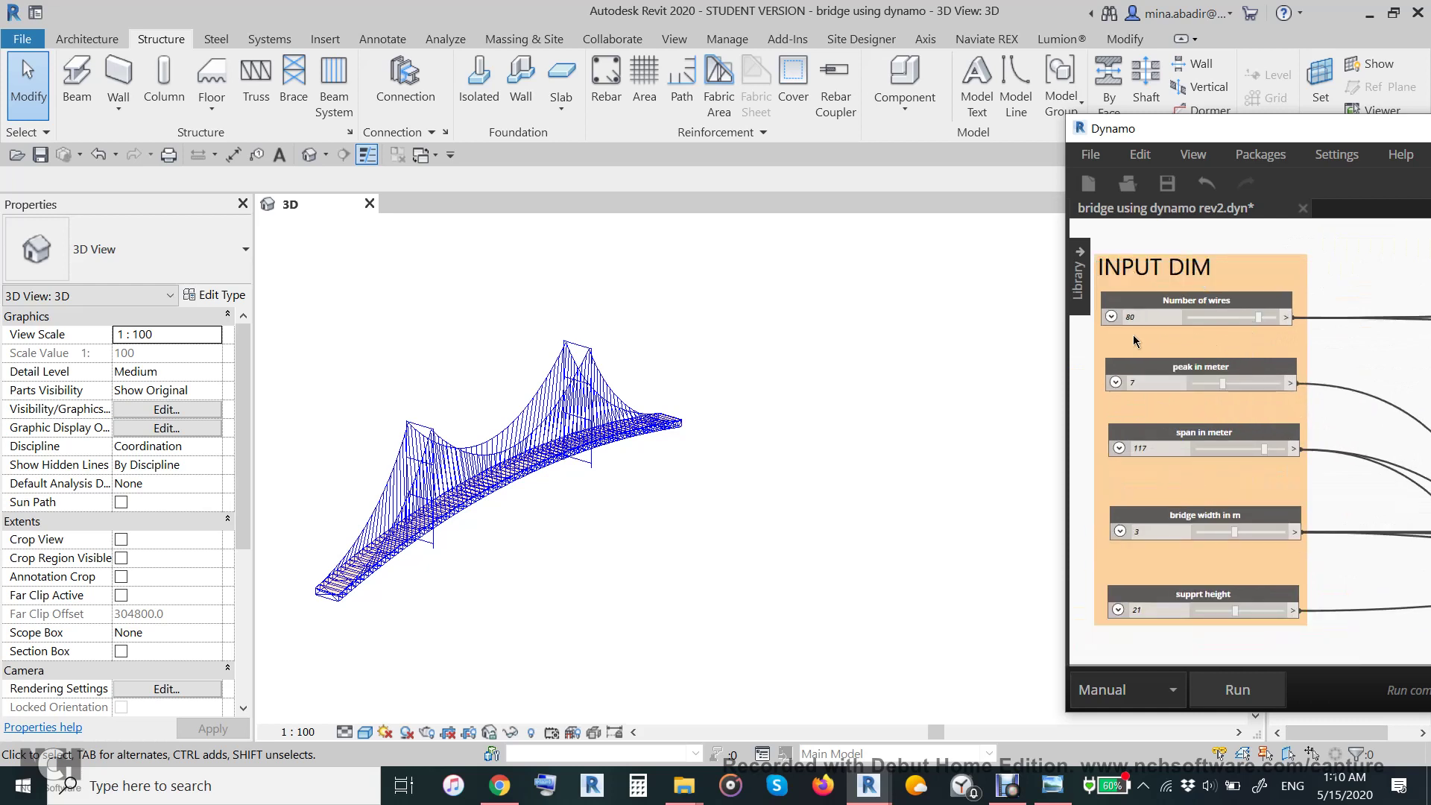
pyautogui.moveTo(1258, 322); pyautogui.dragTo(1221, 331)
pyautogui.click(1235, 688)
# Frame the bridge in the 3D view, raise the peak to 14 m and regenerate.
pyautogui.scroll(3, 408, 584)
pyautogui.moveTo(459, 562); pyautogui.dragTo(665, 614, button='middle')
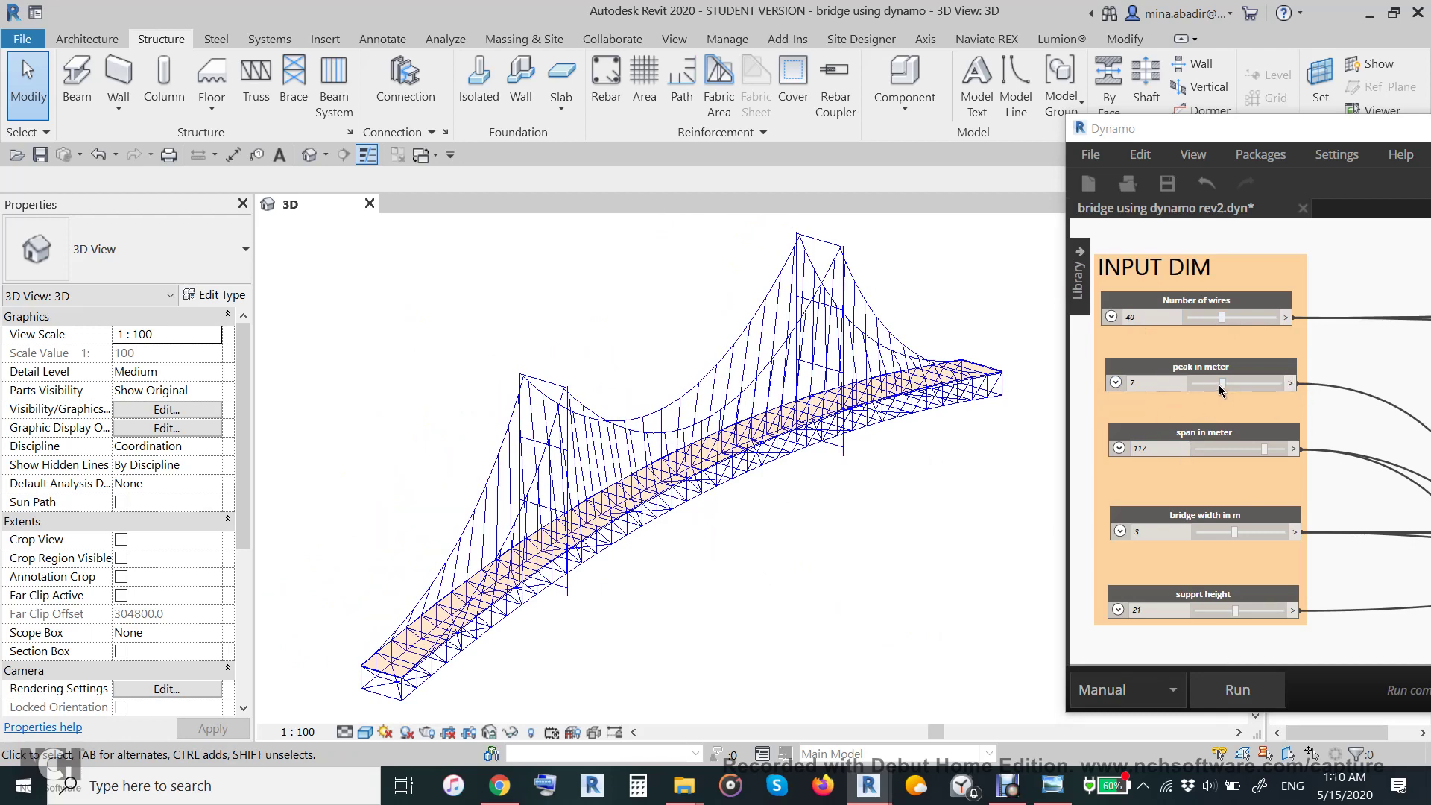
pyautogui.moveTo(1222, 387); pyautogui.dragTo(1255, 389)
pyautogui.click(1257, 687)
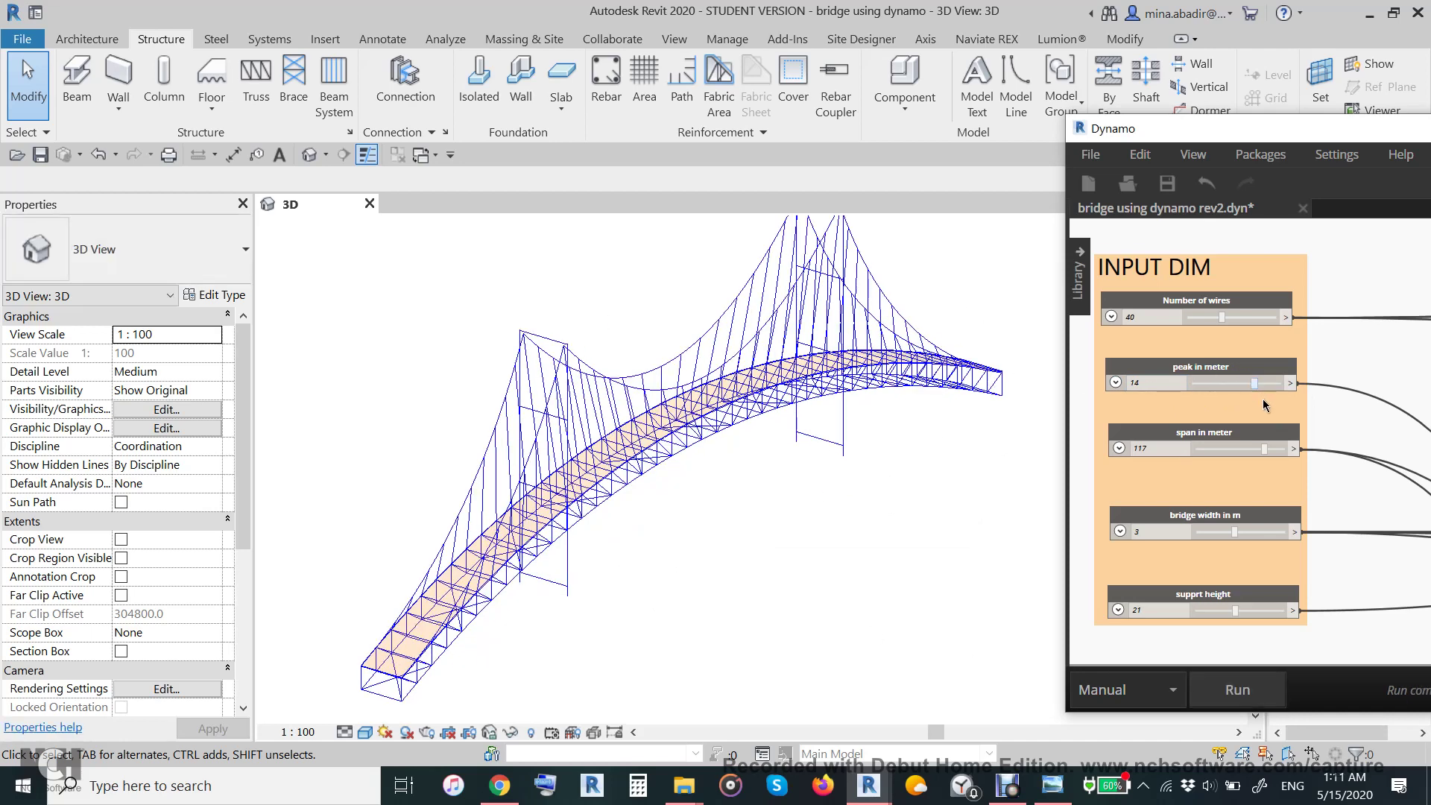
# Set the peak back to 7, wires to 80, span to 98 m, and regenerate.
pyautogui.moveTo(1255, 388); pyautogui.dragTo(1225, 390)
pyautogui.moveTo(1226, 321); pyautogui.dragTo(1264, 326)
pyautogui.moveTo(1265, 450); pyautogui.dragTo(1214, 456)
pyautogui.click(1196, 703)
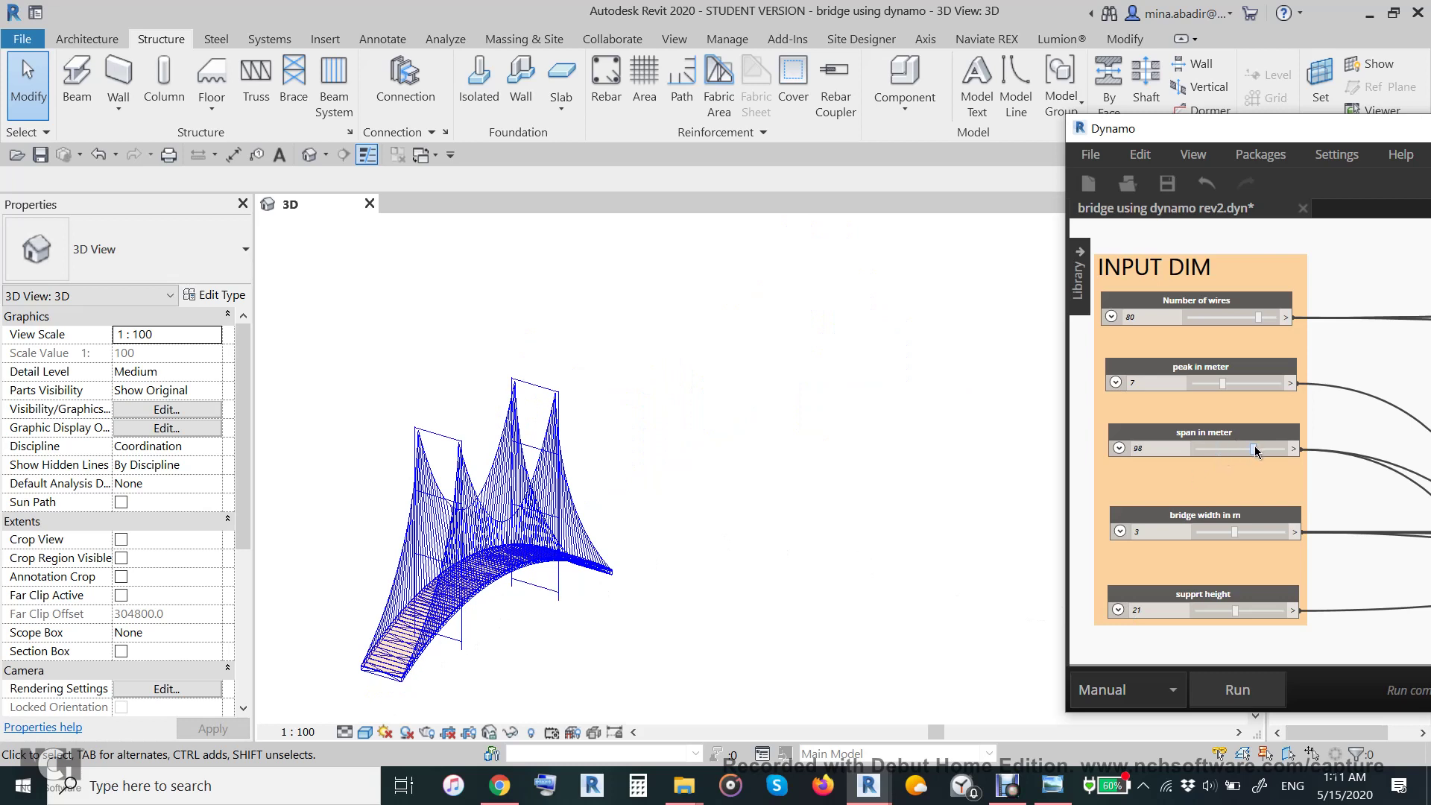
# Adjust span in meter to 108 and rerun, regenerating the 80-wire bridge.
pyautogui.moveTo(1253, 448); pyautogui.dragTo(1271, 449)
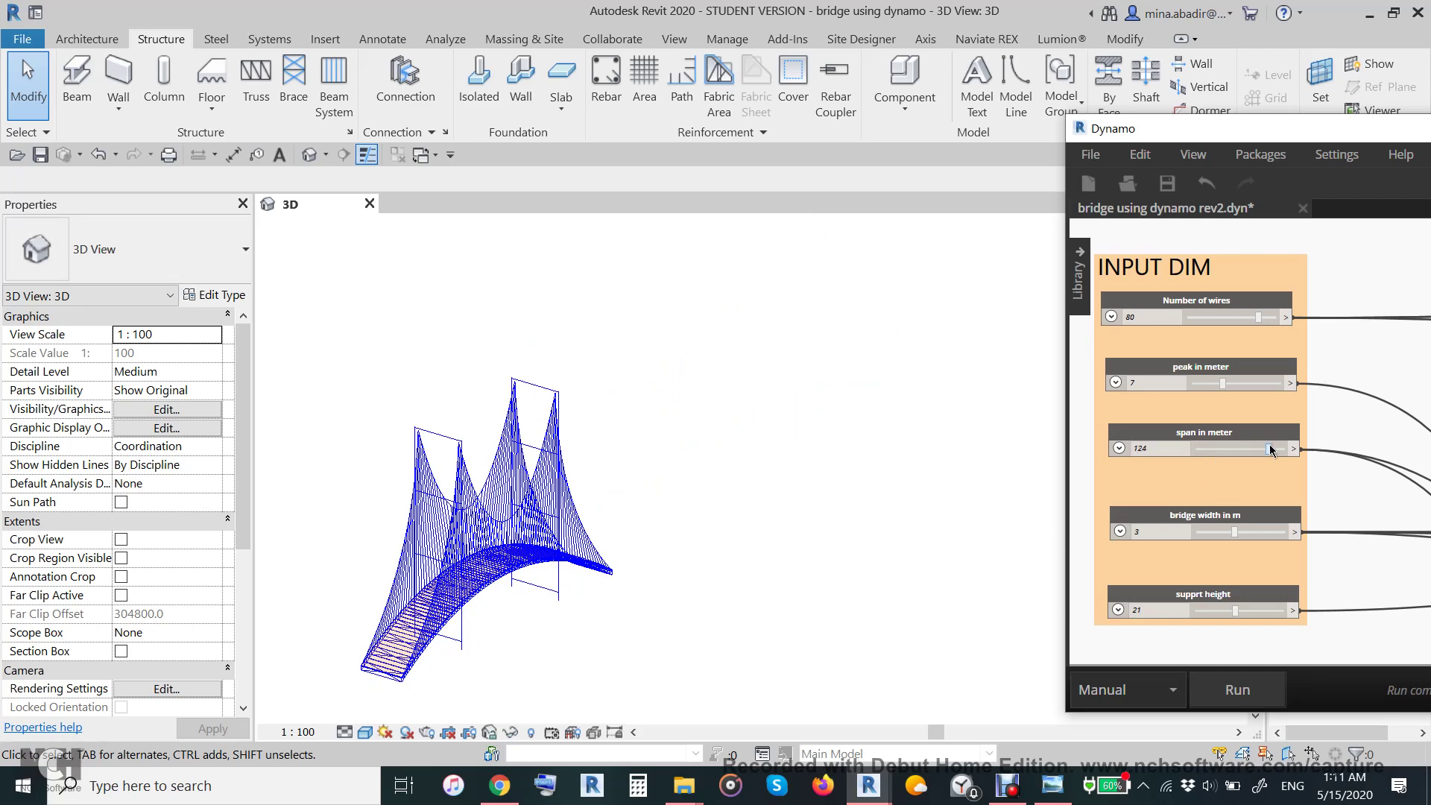
pyautogui.click(1240, 690)
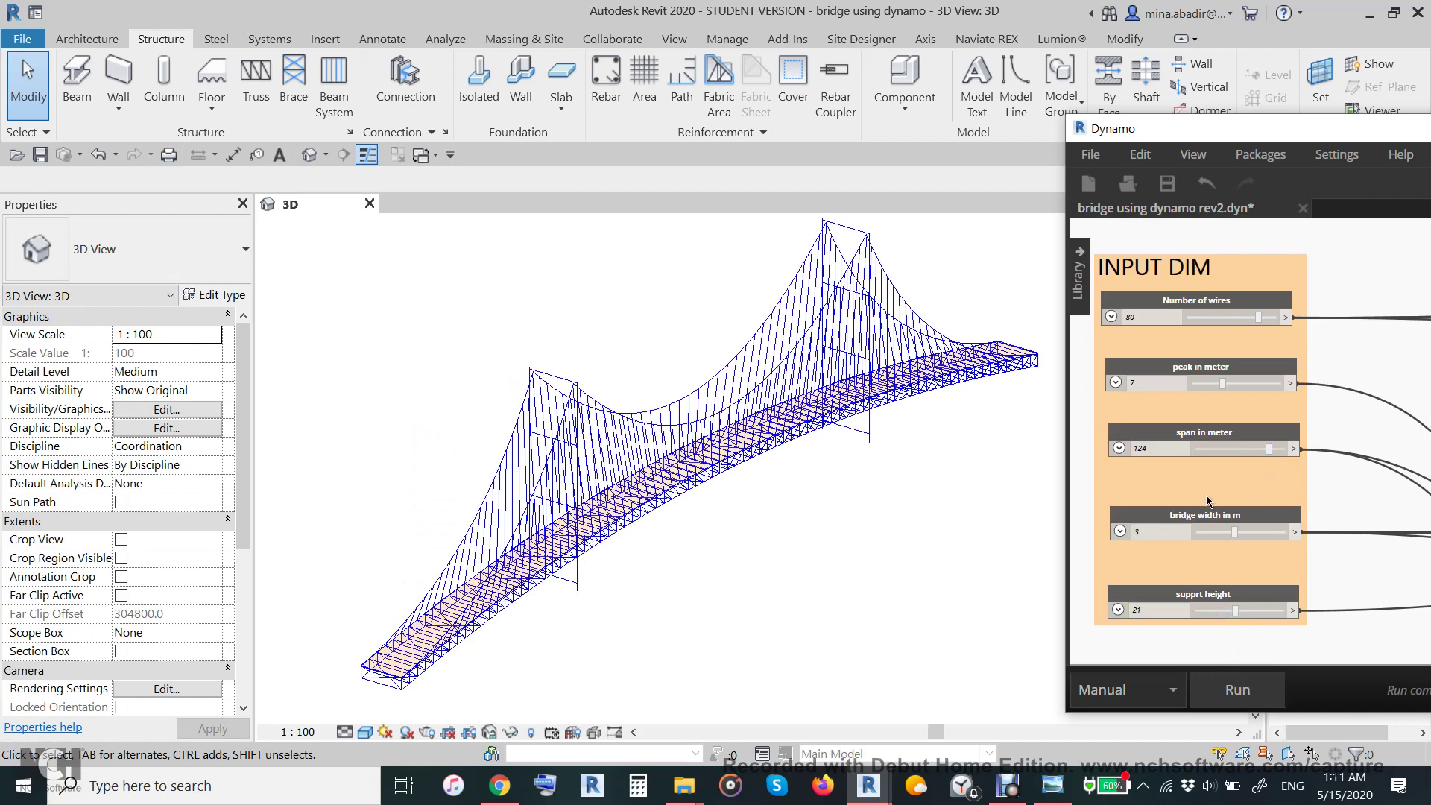
pyautogui.moveTo(1264, 456); pyautogui.dragTo(1261, 459)
pyautogui.click(1222, 681)
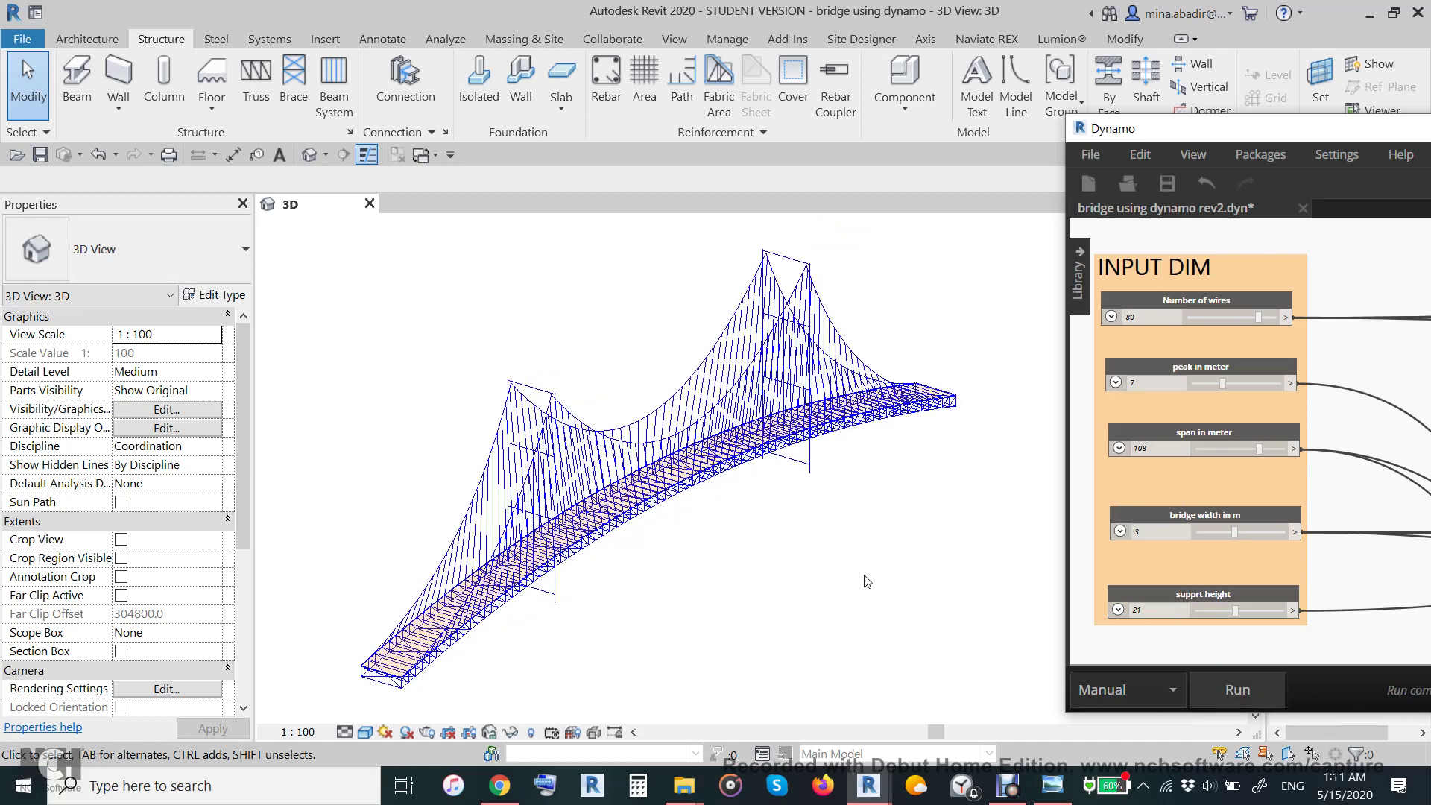
pyautogui.scroll(2, 1220, 569)
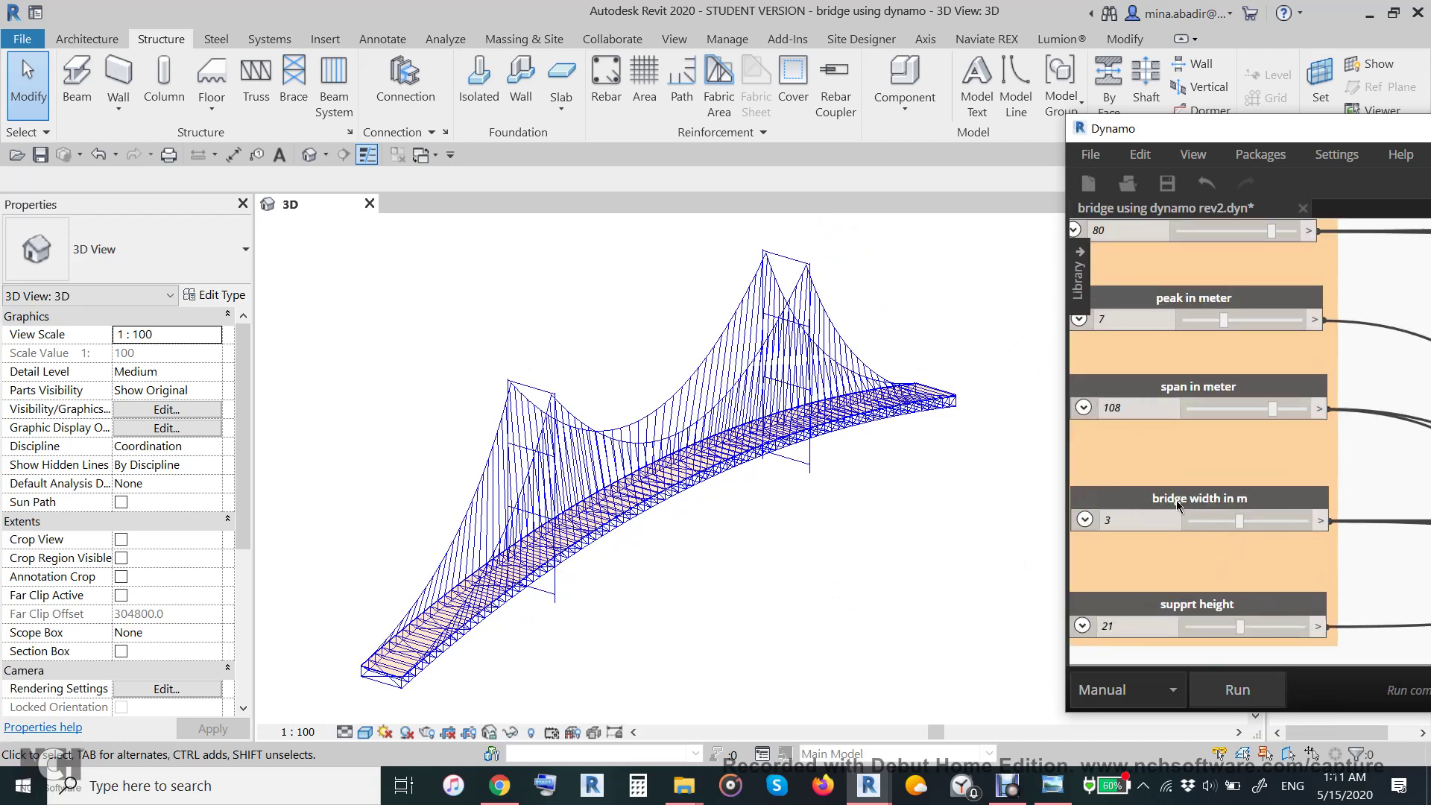
pyautogui.moveTo(1235, 519); pyautogui.dragTo(1275, 522)
pyautogui.click(1243, 682)
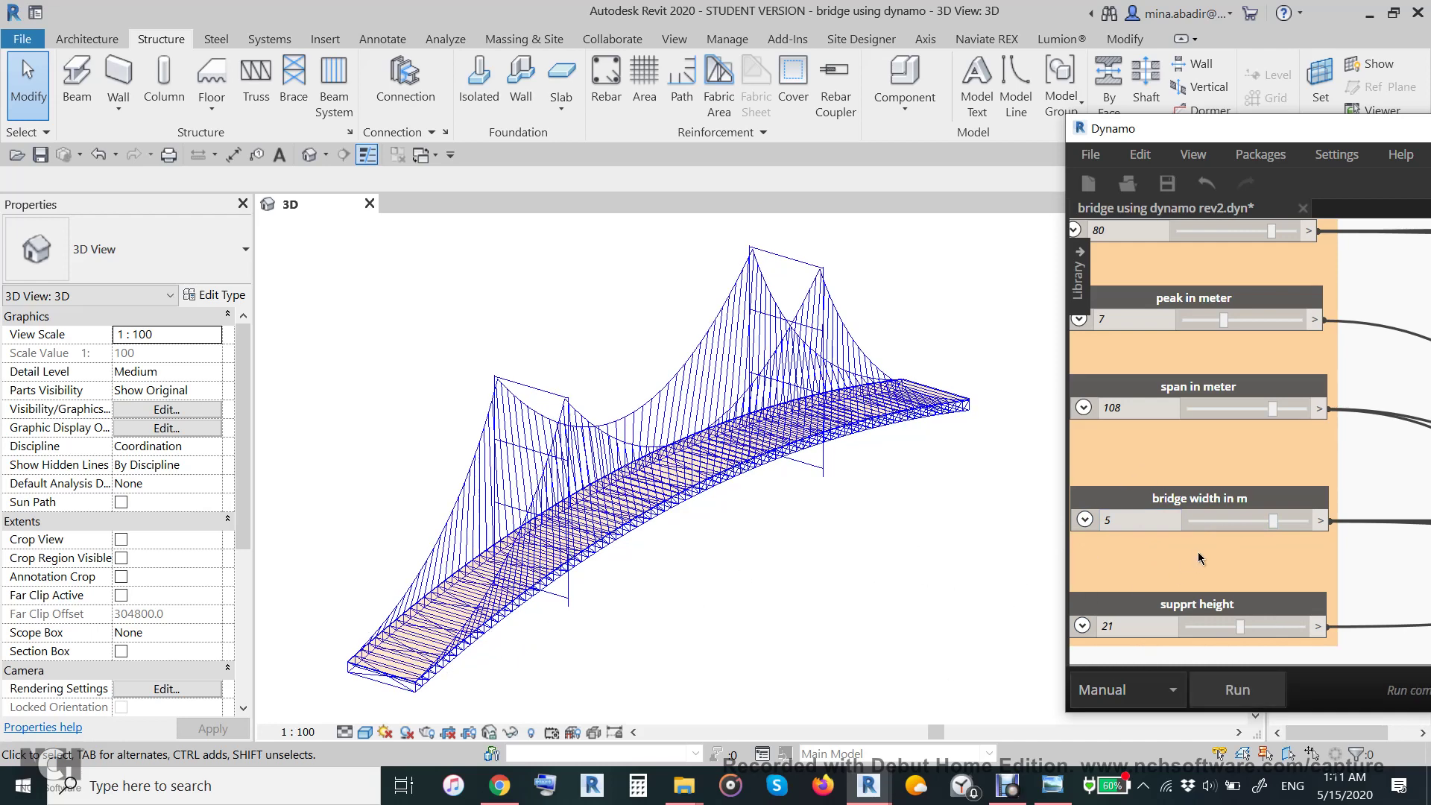
pyautogui.moveTo(1249, 527); pyautogui.dragTo(1237, 527)
pyautogui.click(1238, 675)
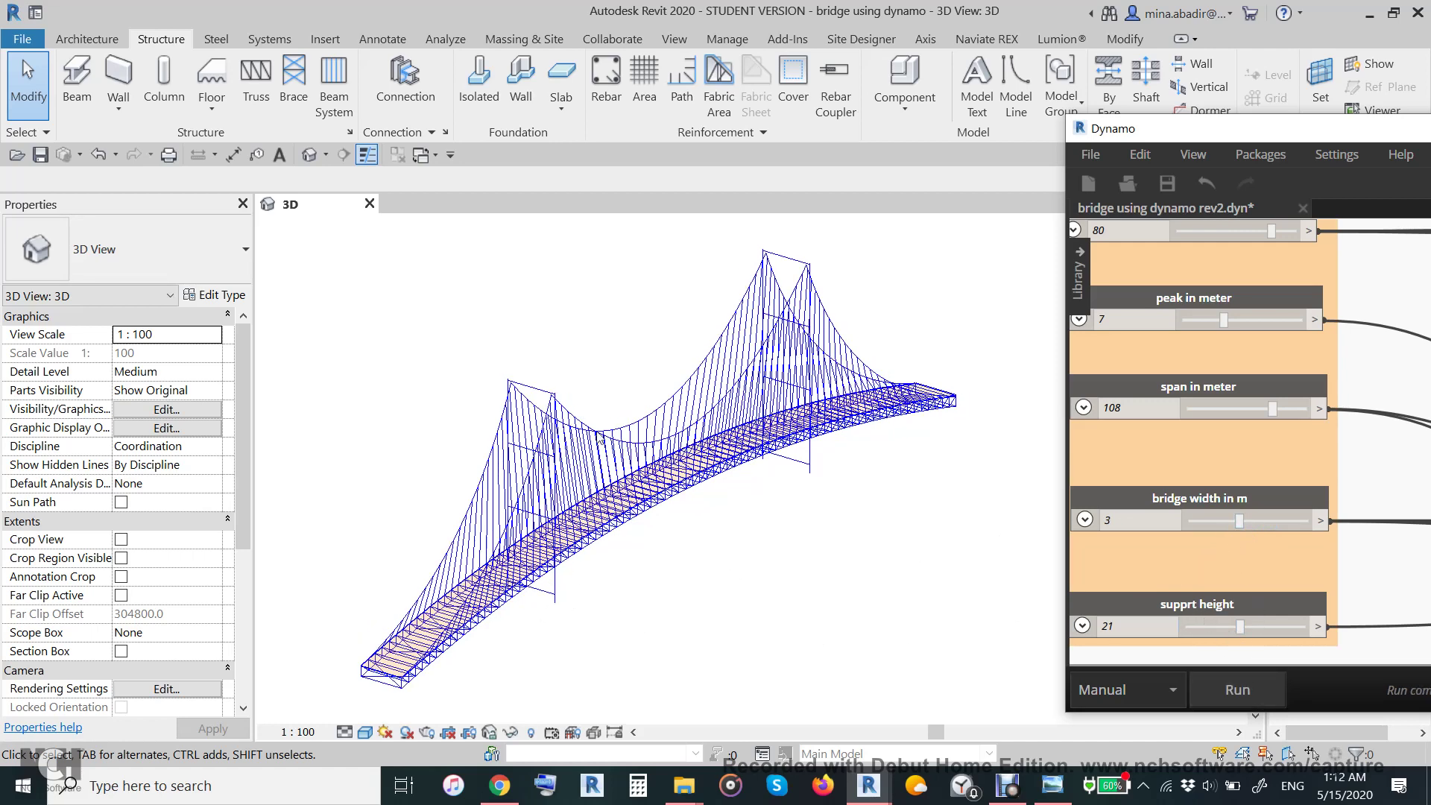
pyautogui.moveTo(1240, 627); pyautogui.dragTo(1288, 626)
pyautogui.click(1255, 693)
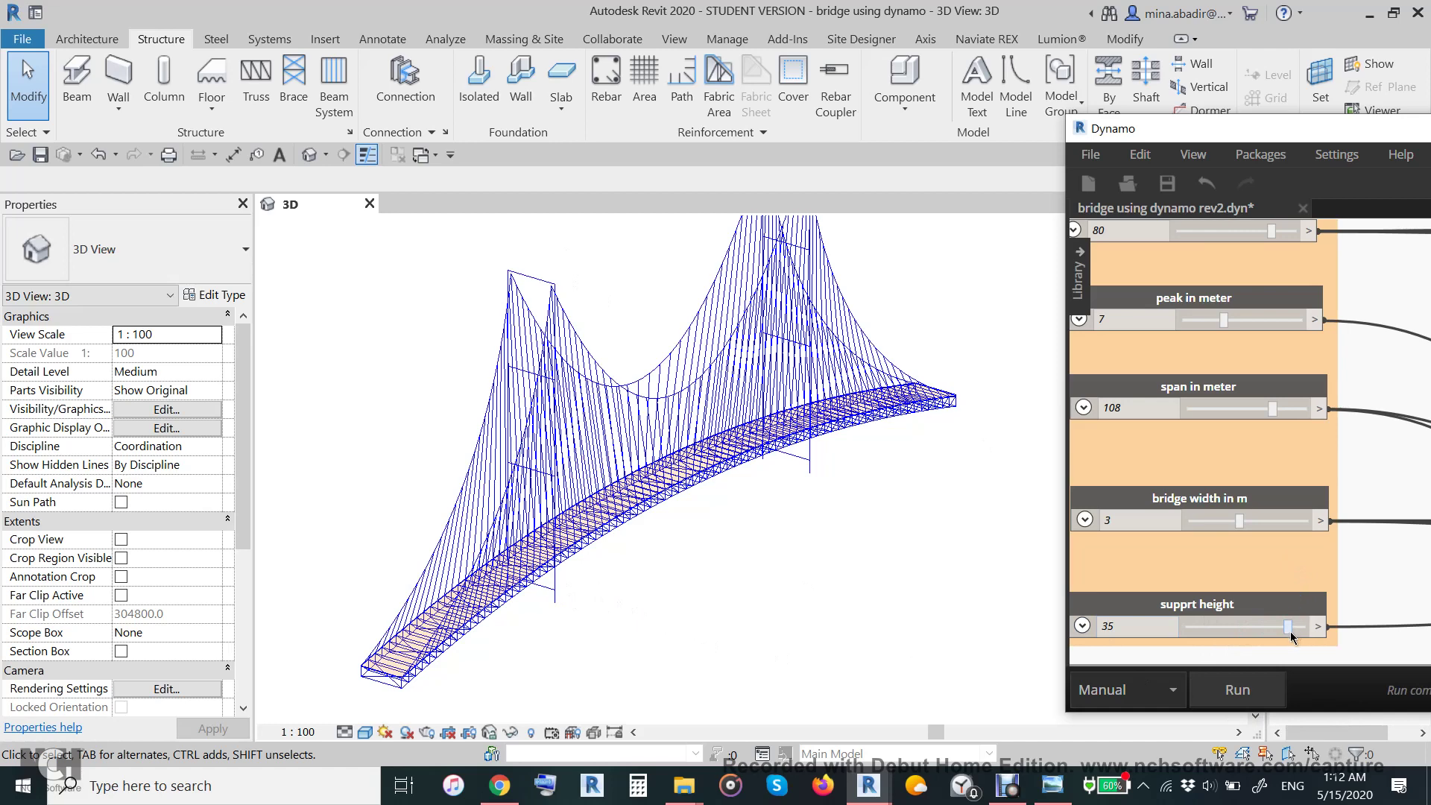
pyautogui.moveTo(1288, 628); pyautogui.dragTo(1242, 648)
pyautogui.click(1231, 693)
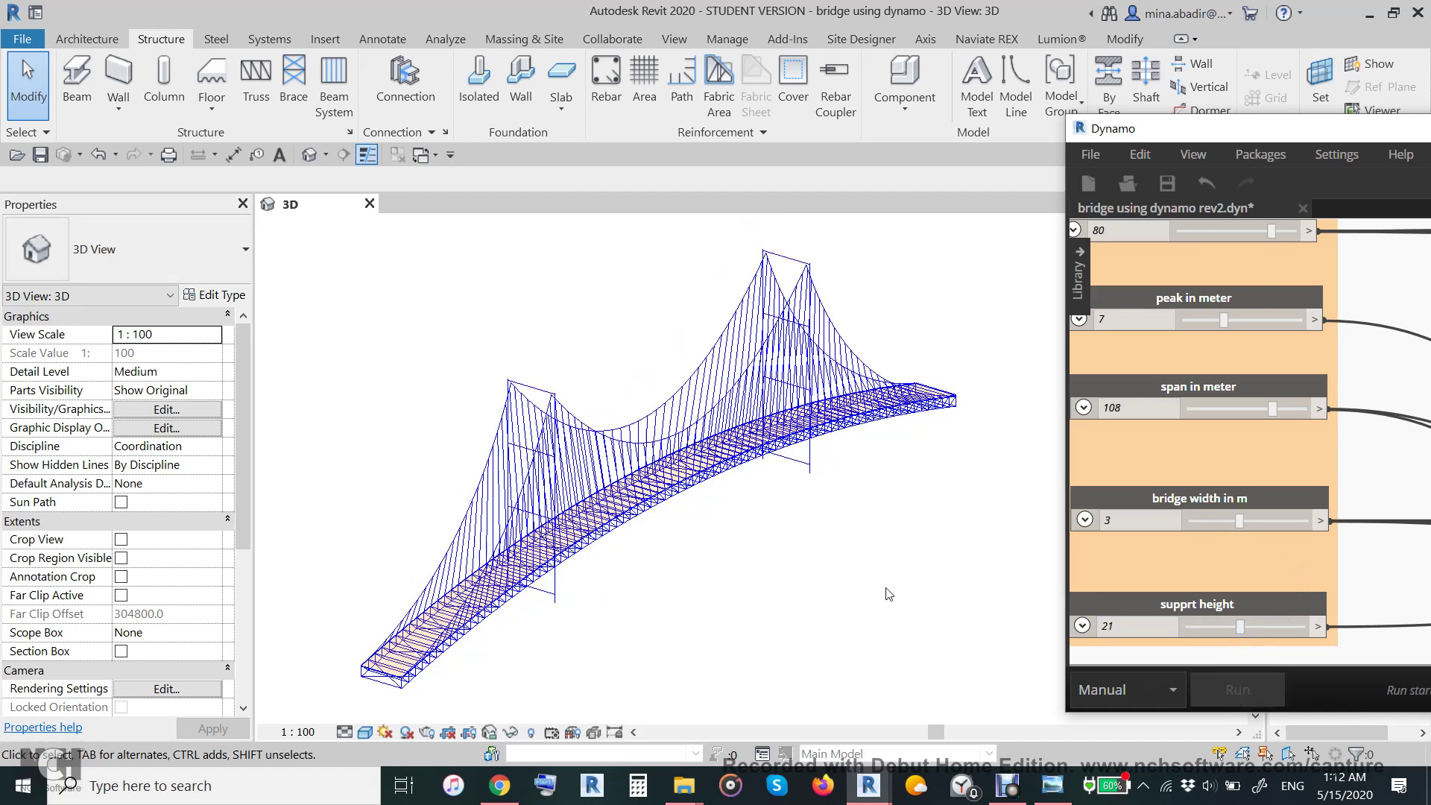
pyautogui.click(792, 533)
pyautogui.scroll(-2, 792, 534)
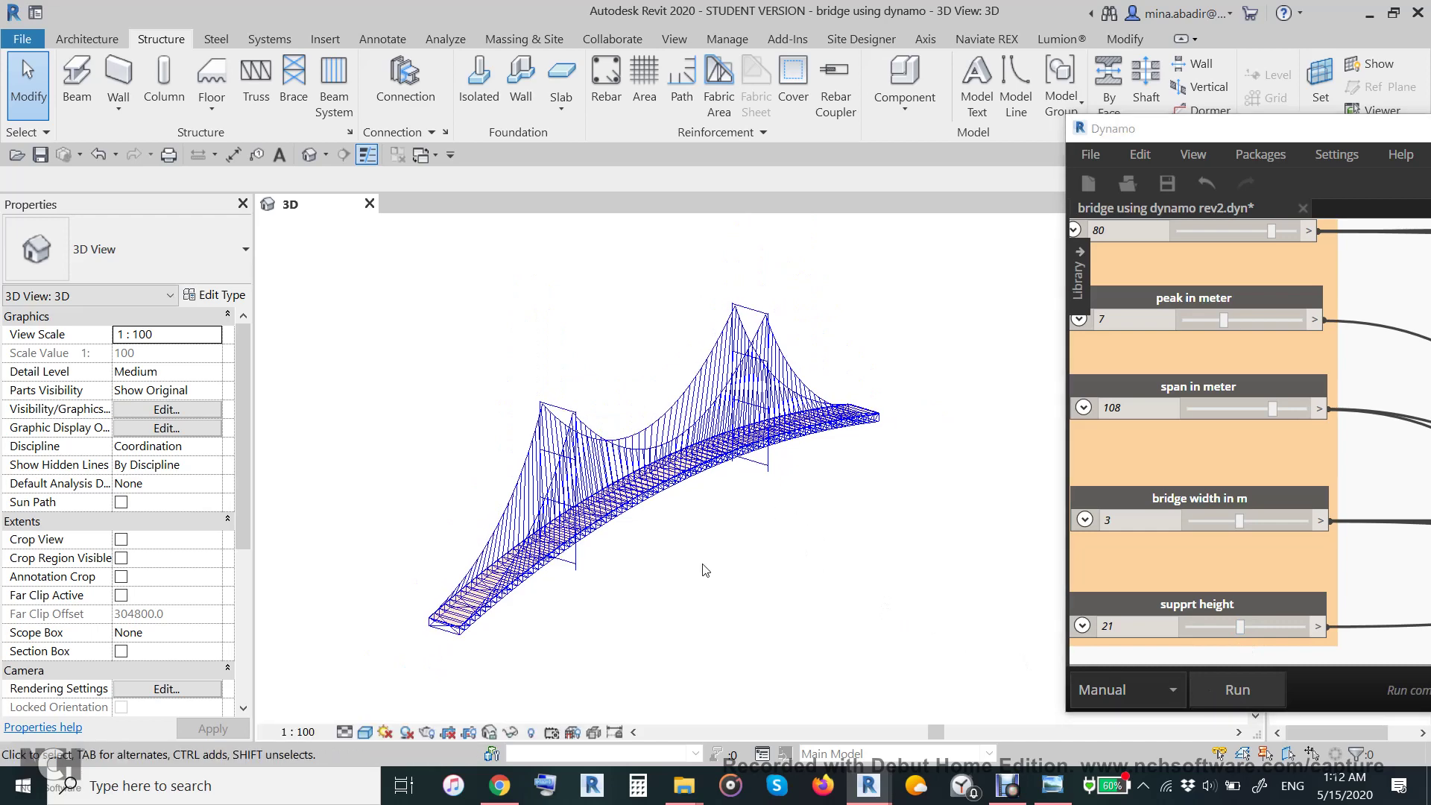
# Slide the Dynamo window left and bring the INPUT MAT material nodes into view.
pyautogui.moveTo(1199, 140); pyautogui.dragTo(1062, 150)
pyautogui.scroll(-5, 1223, 347)
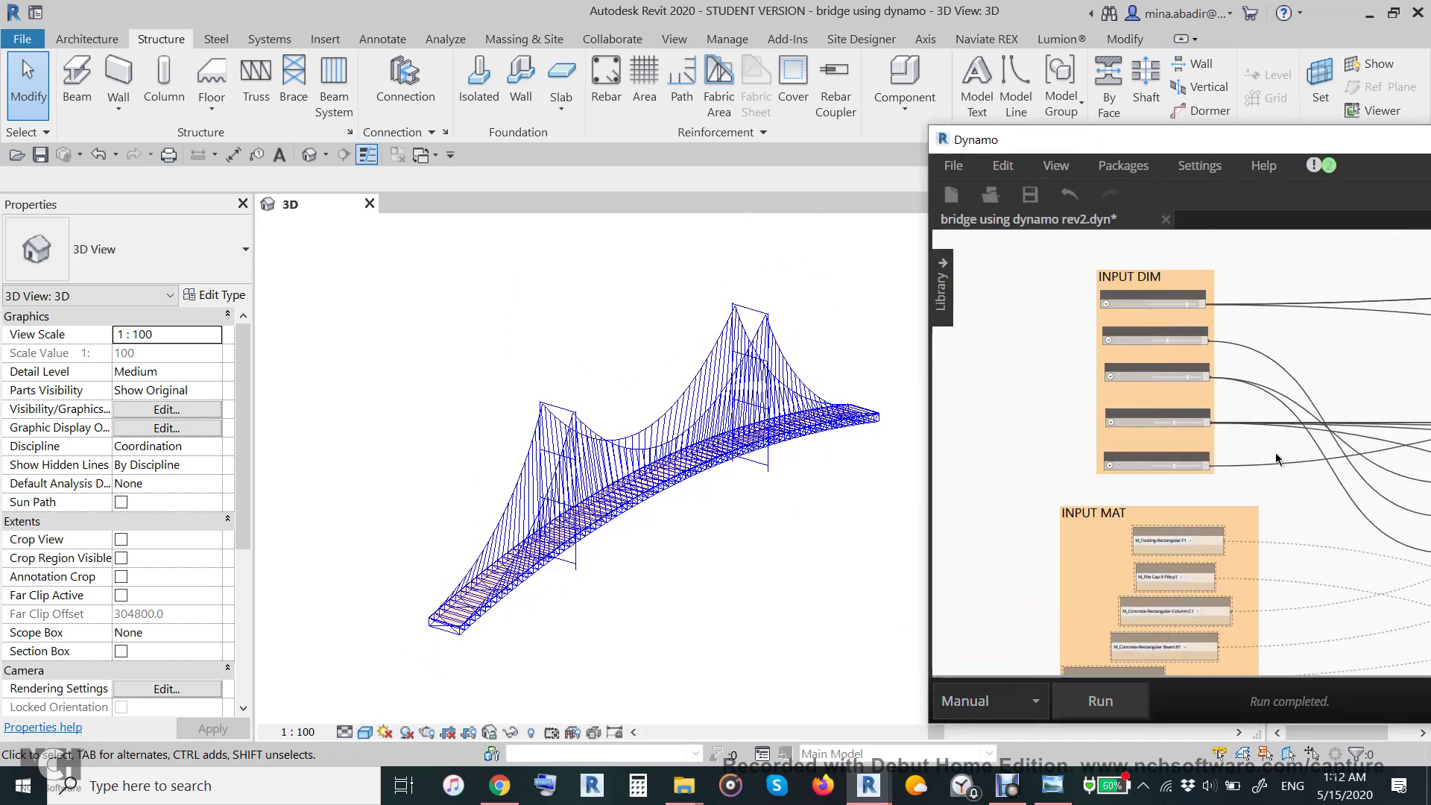
pyautogui.scroll(2, 1283, 417)
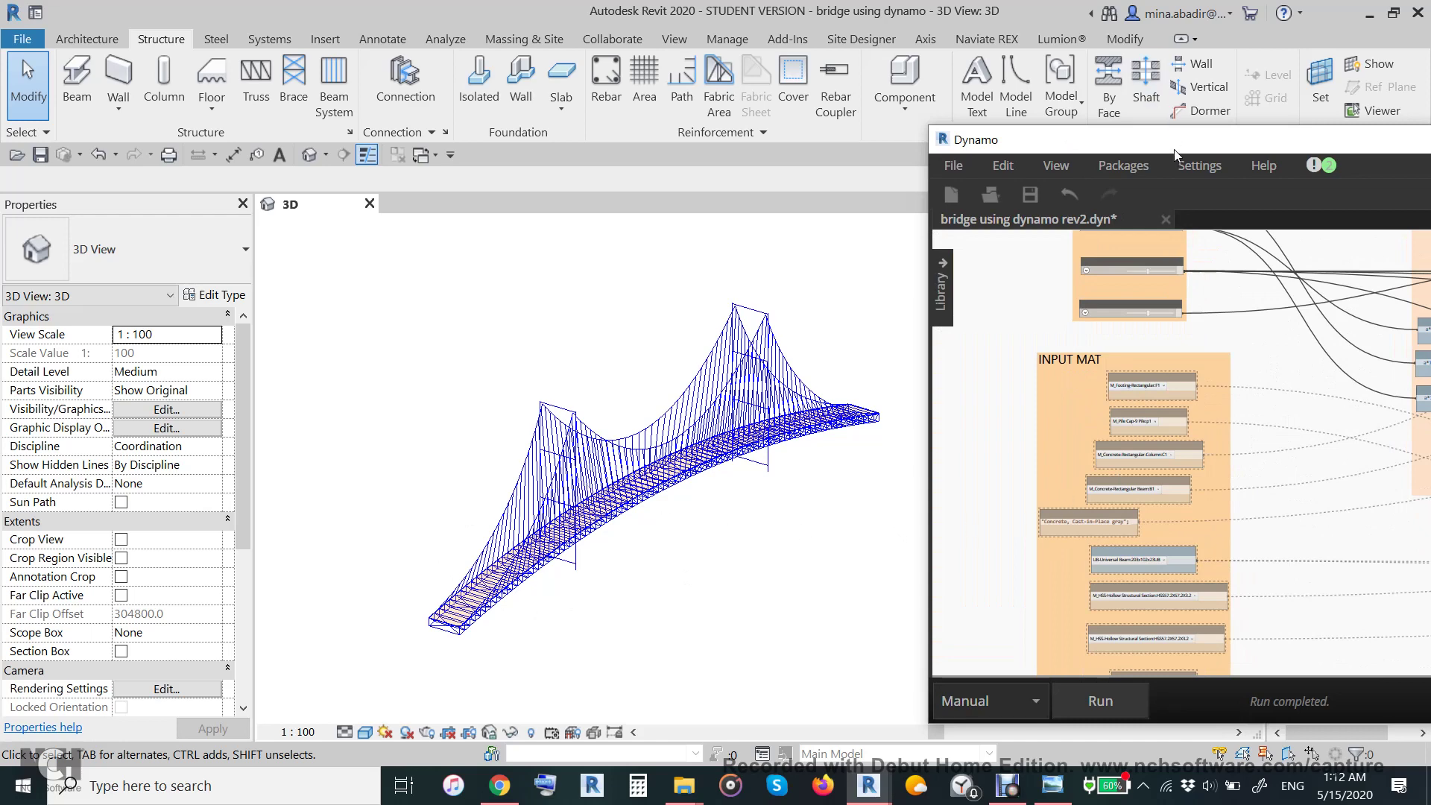
# Move Dynamo over the 3D view and zoom to the main cable's StructuralFraming.BeamByCurve node.
pyautogui.moveTo(1174, 149); pyautogui.dragTo(666, 209)
pyautogui.scroll(-5, 802, 516)
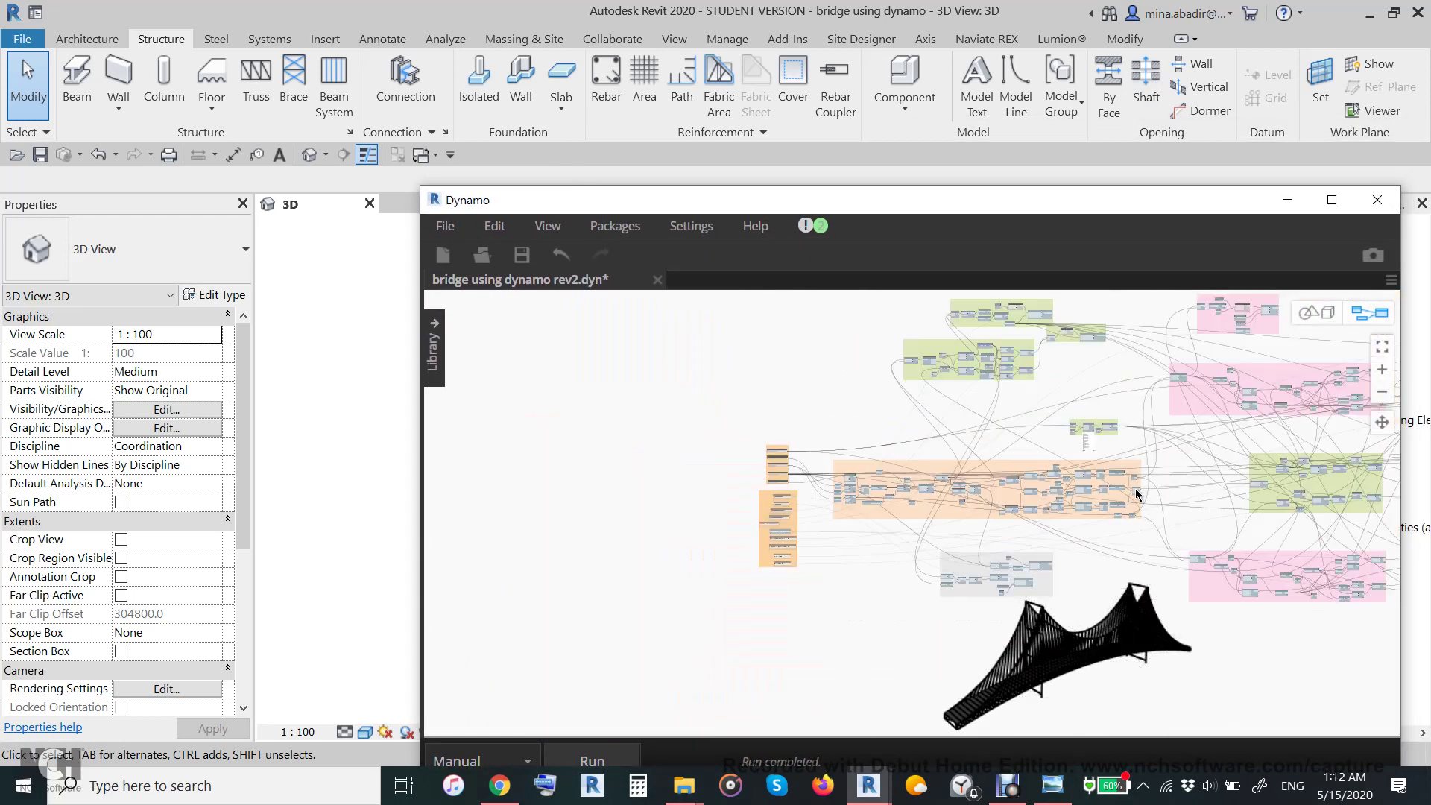
pyautogui.scroll(2, 1279, 480)
pyautogui.scroll(3, 1279, 478)
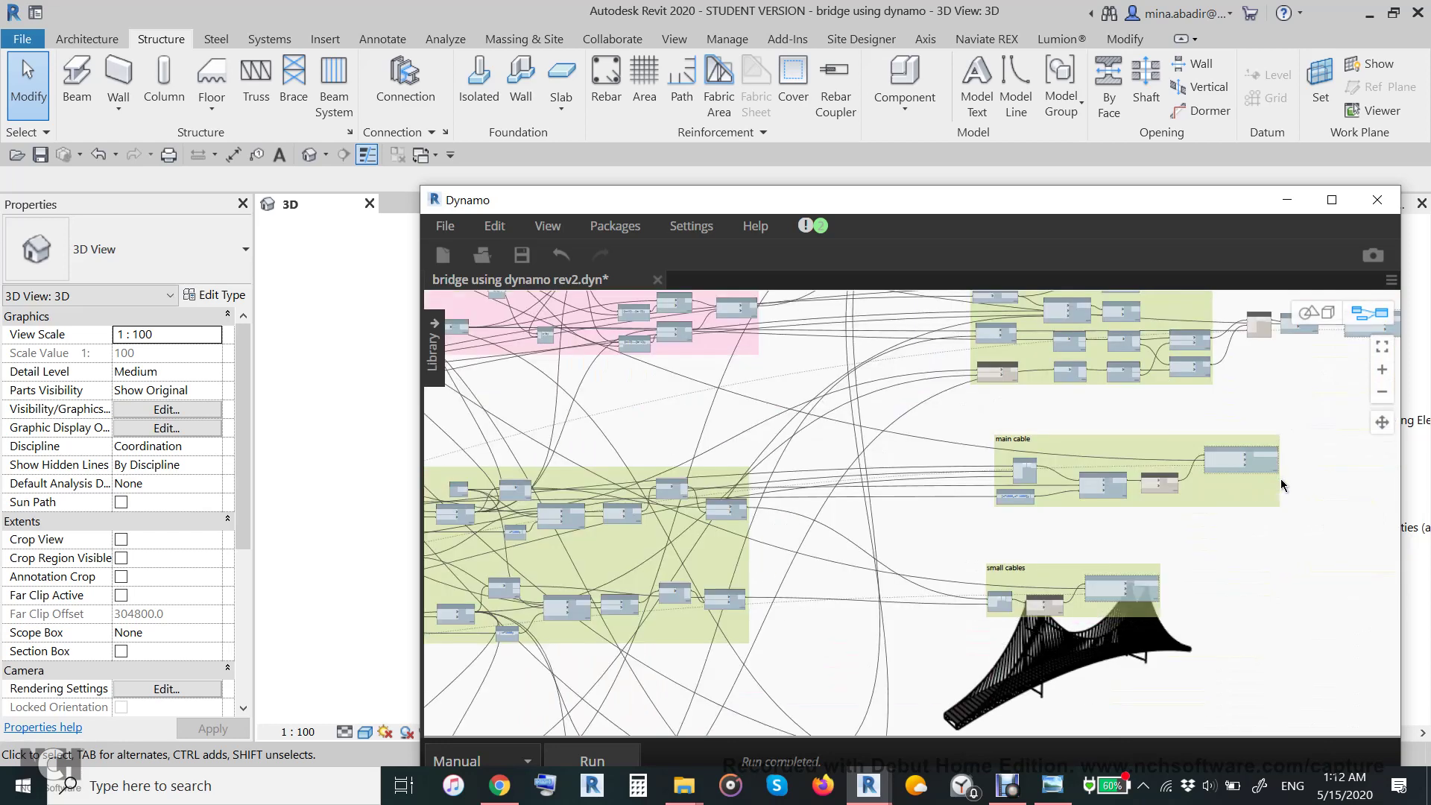
pyautogui.scroll(3, 861, 447)
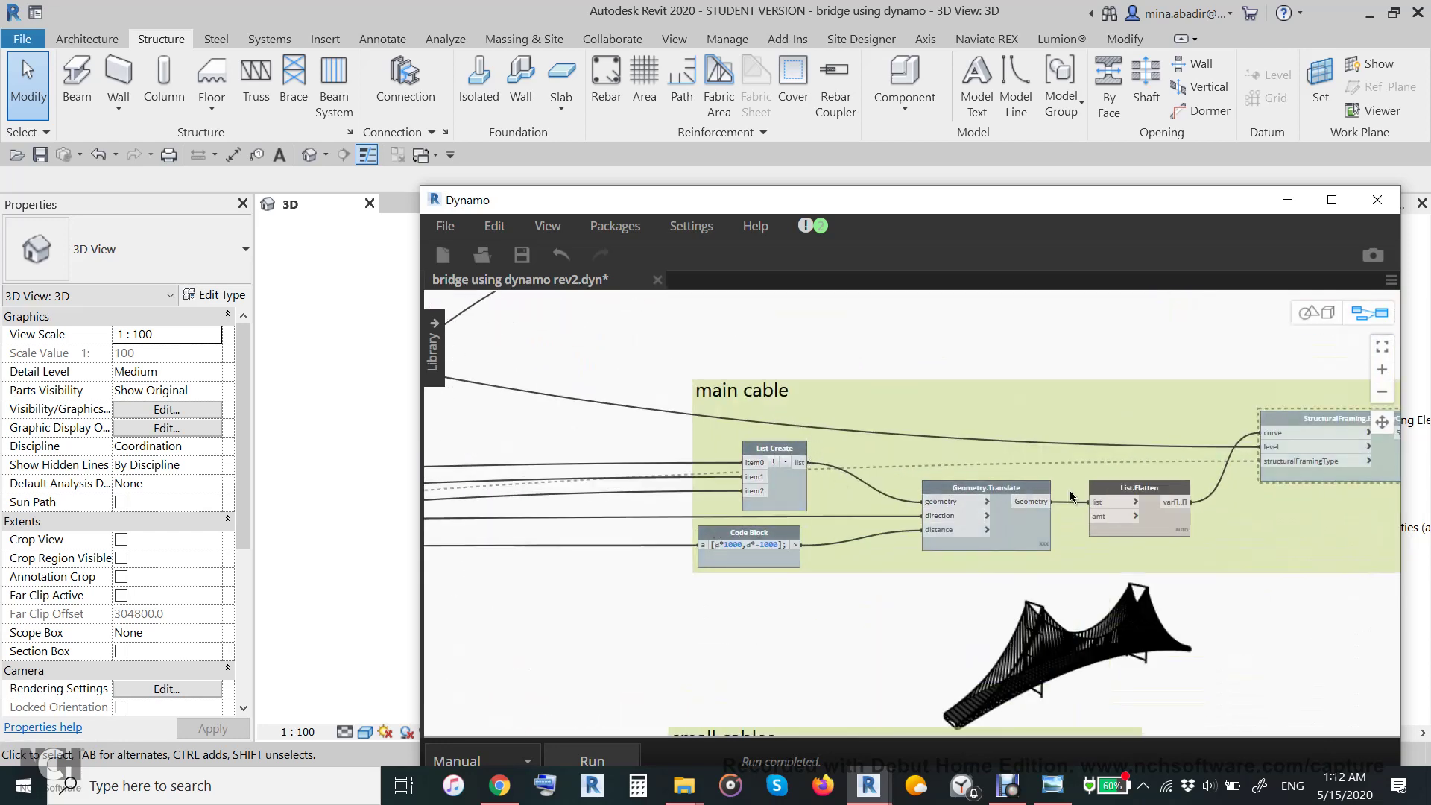
pyautogui.moveTo(1347, 539); pyautogui.dragTo(1098, 534, button='middle')
pyautogui.scroll(2, 1098, 535)
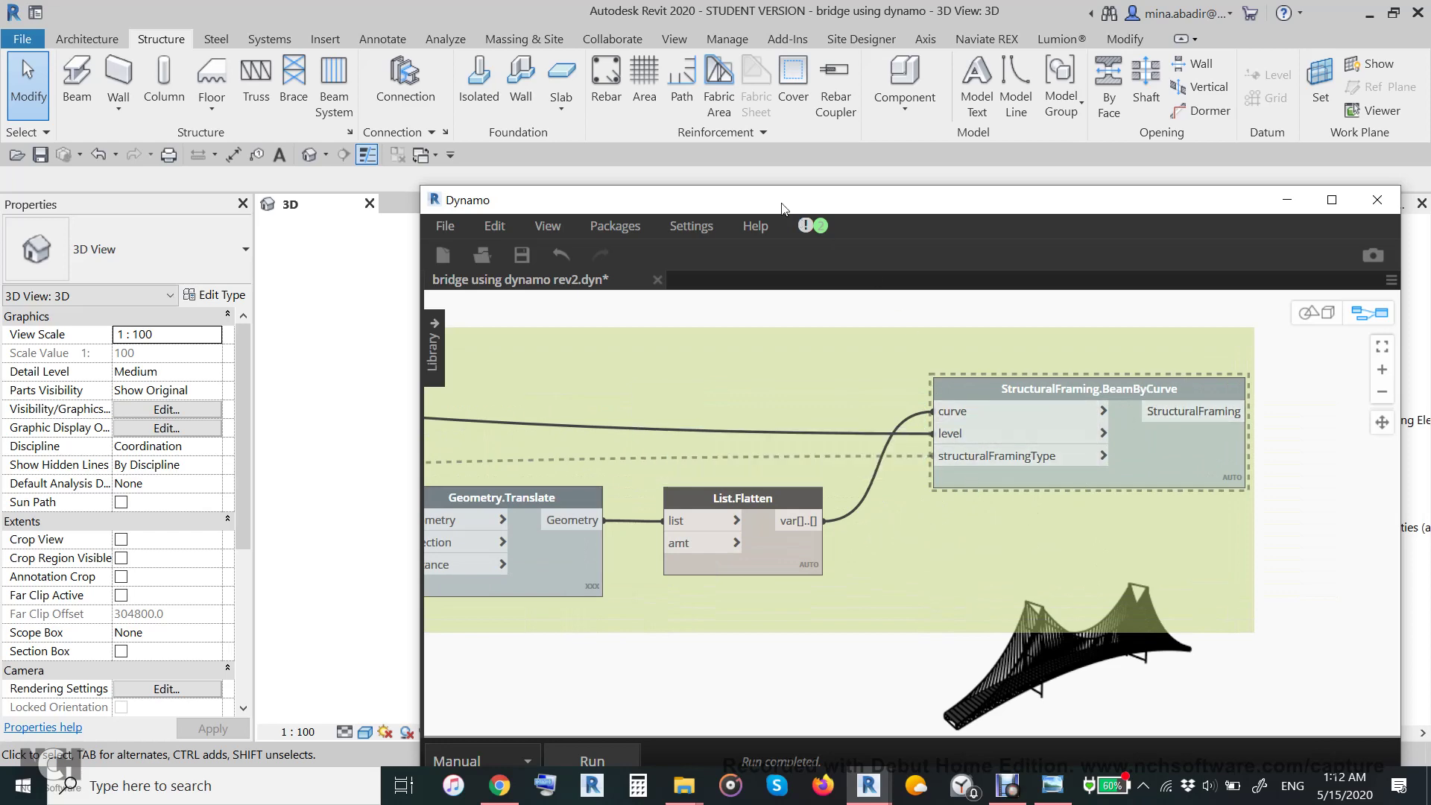
# Move Dynamo aside and pan through the orange input groups up to INPUT MAT.
pyautogui.moveTo(782, 209); pyautogui.dragTo(1383, 171)
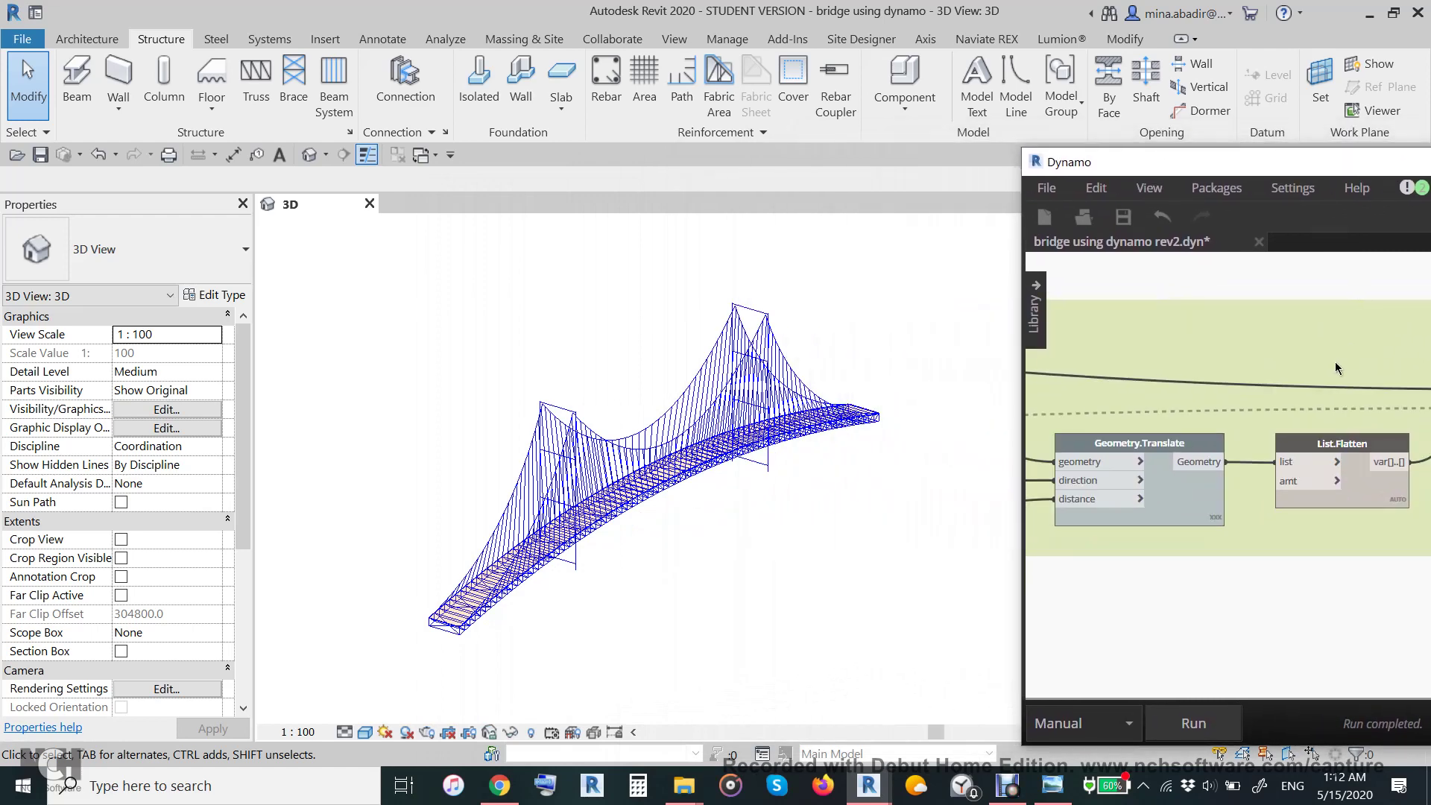
pyautogui.scroll(-5, 1334, 361)
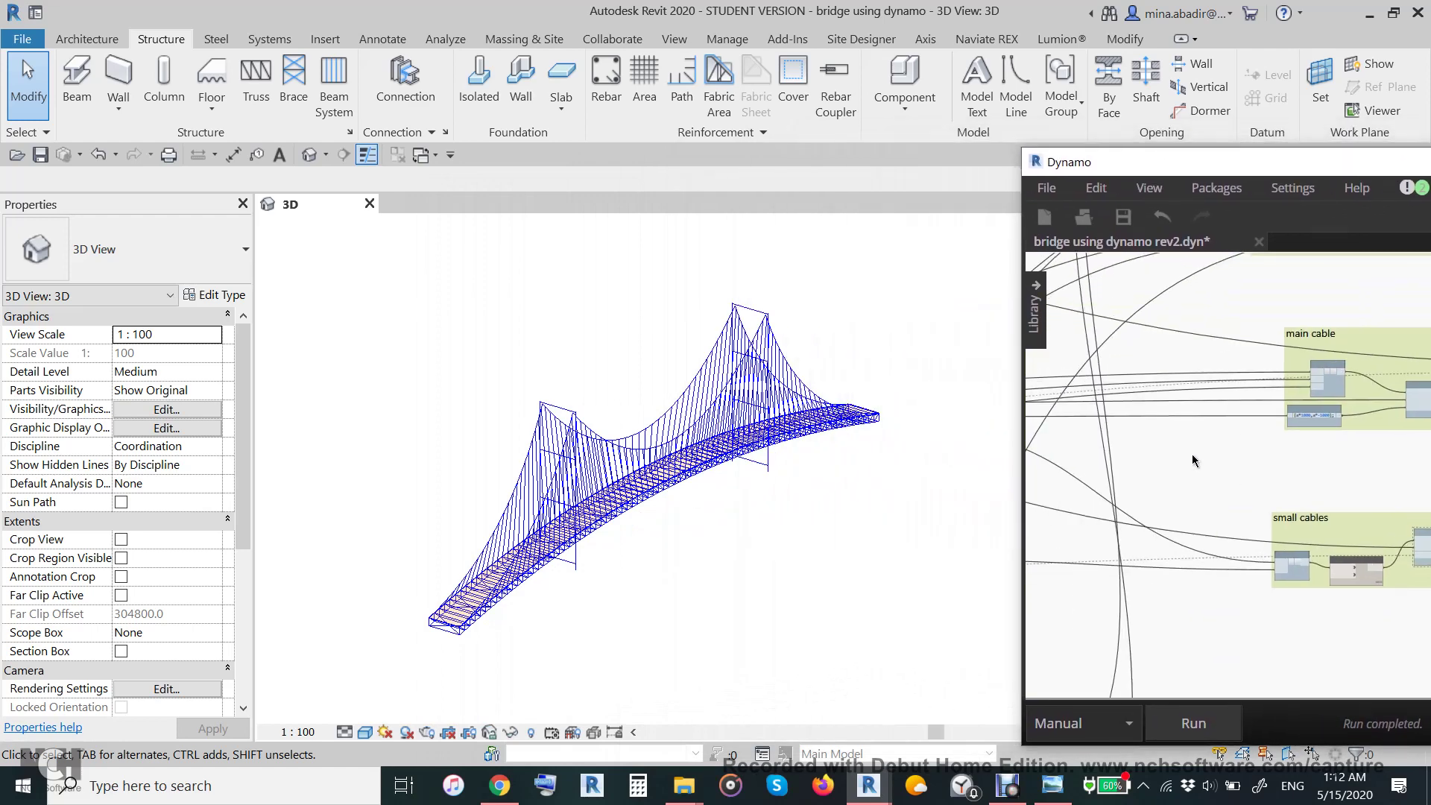
pyautogui.scroll(-6, 1186, 458)
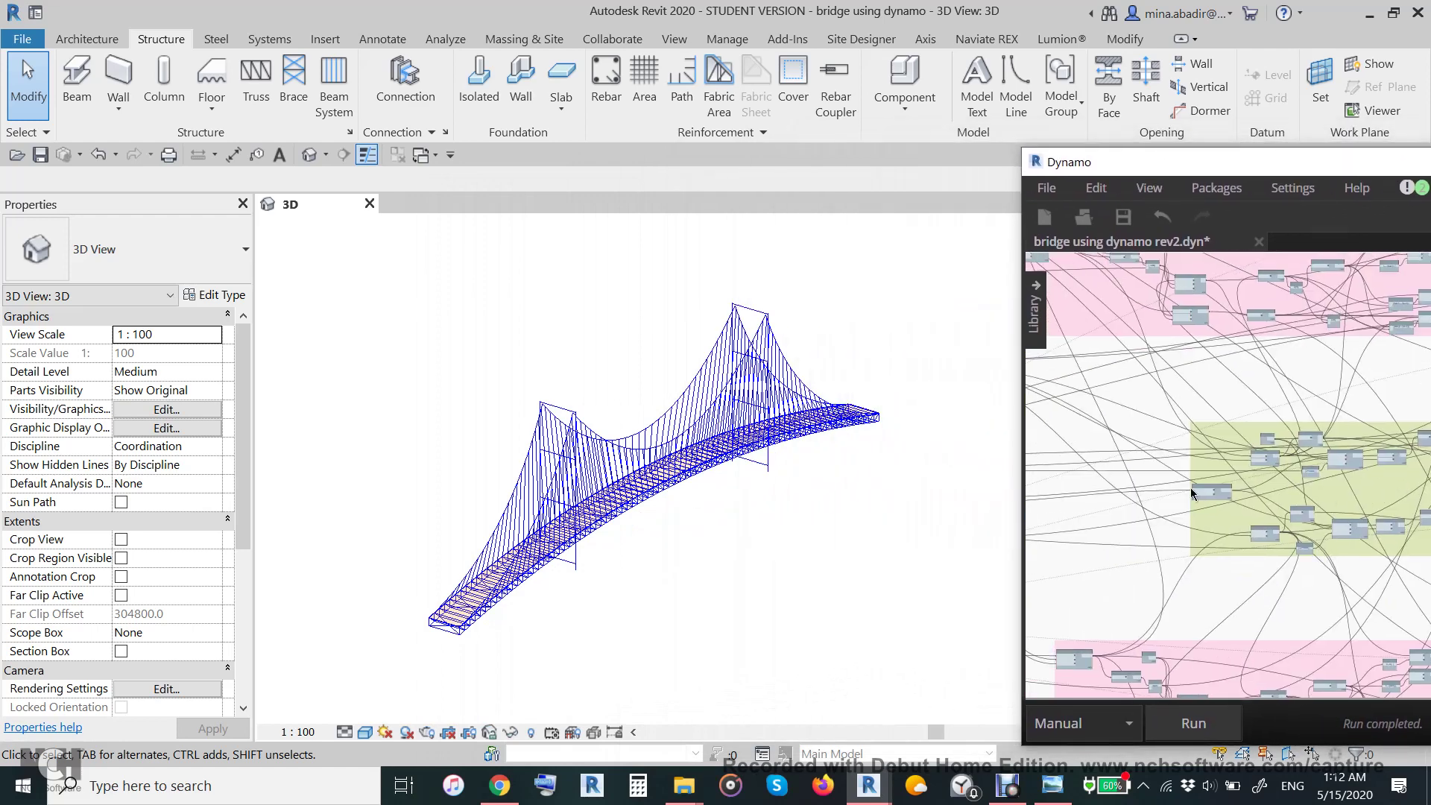
pyautogui.moveTo(1036, 522); pyautogui.dragTo(1196, 519, button='middle')
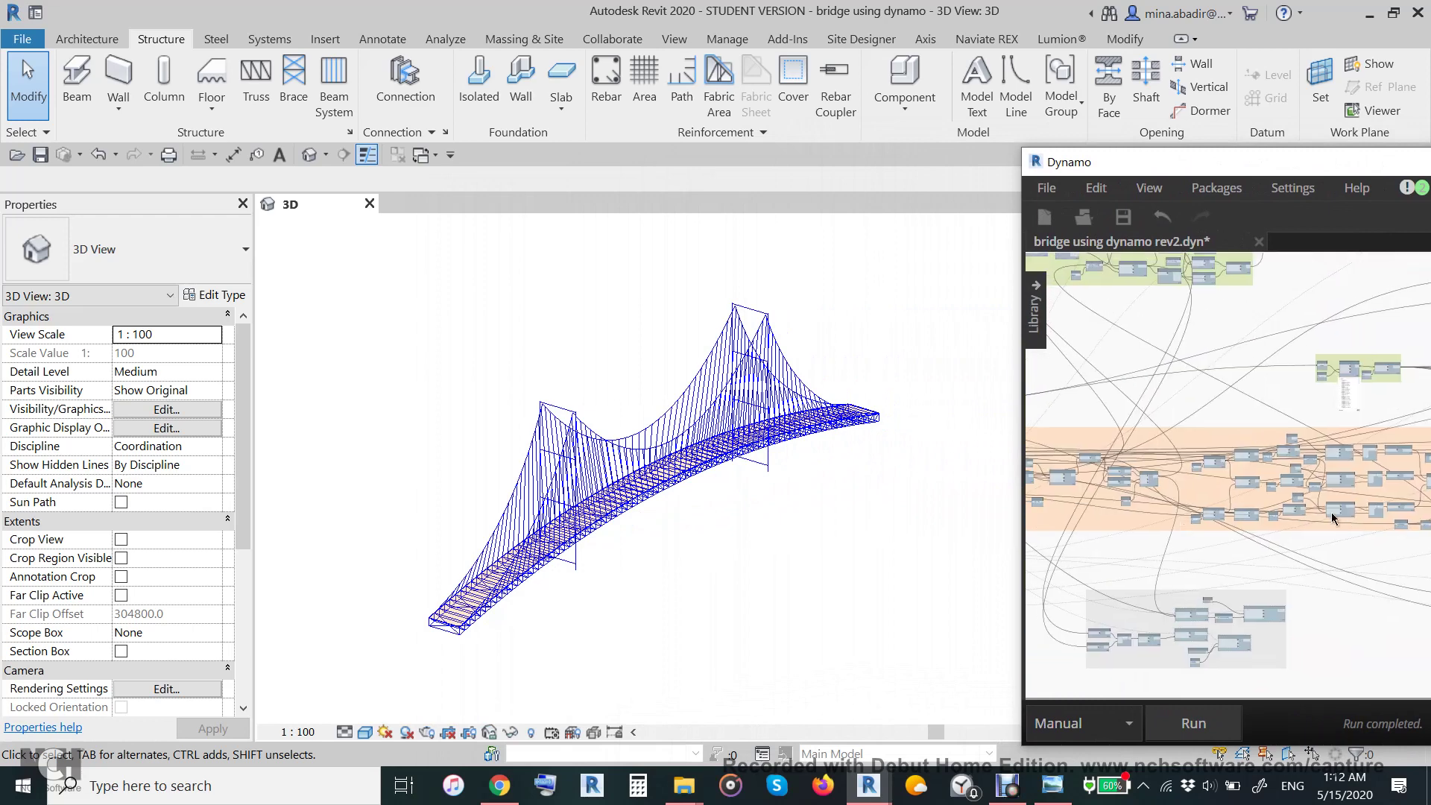
pyautogui.moveTo(1094, 555); pyautogui.dragTo(1243, 509, button='middle')
pyautogui.scroll(5, 1152, 552)
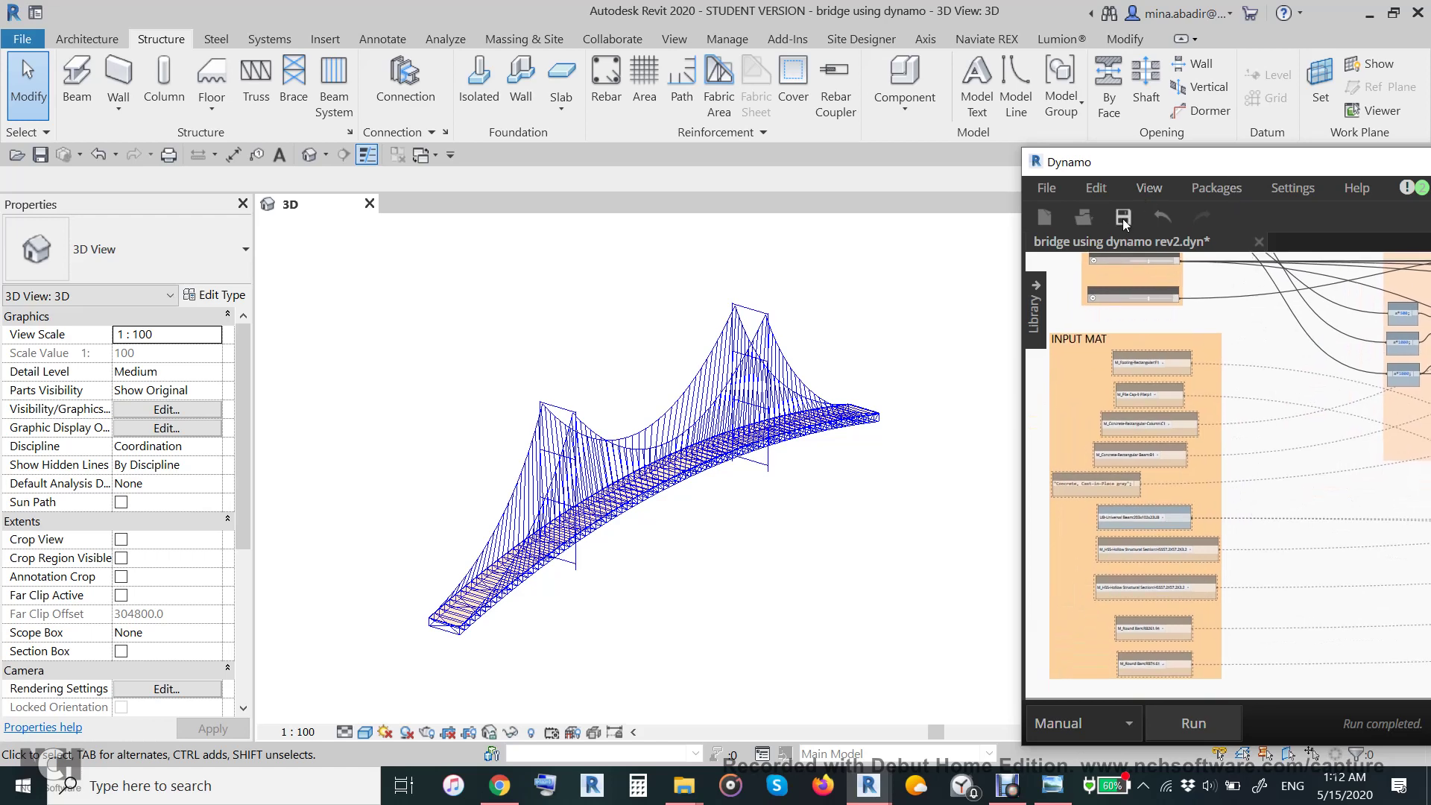
# Bring the graph back over the 3D view and box-select every node.
pyautogui.moveTo(1166, 173); pyautogui.dragTo(728, 179)
pyautogui.scroll(-3, 915, 500)
pyautogui.scroll(-5, 1000, 499)
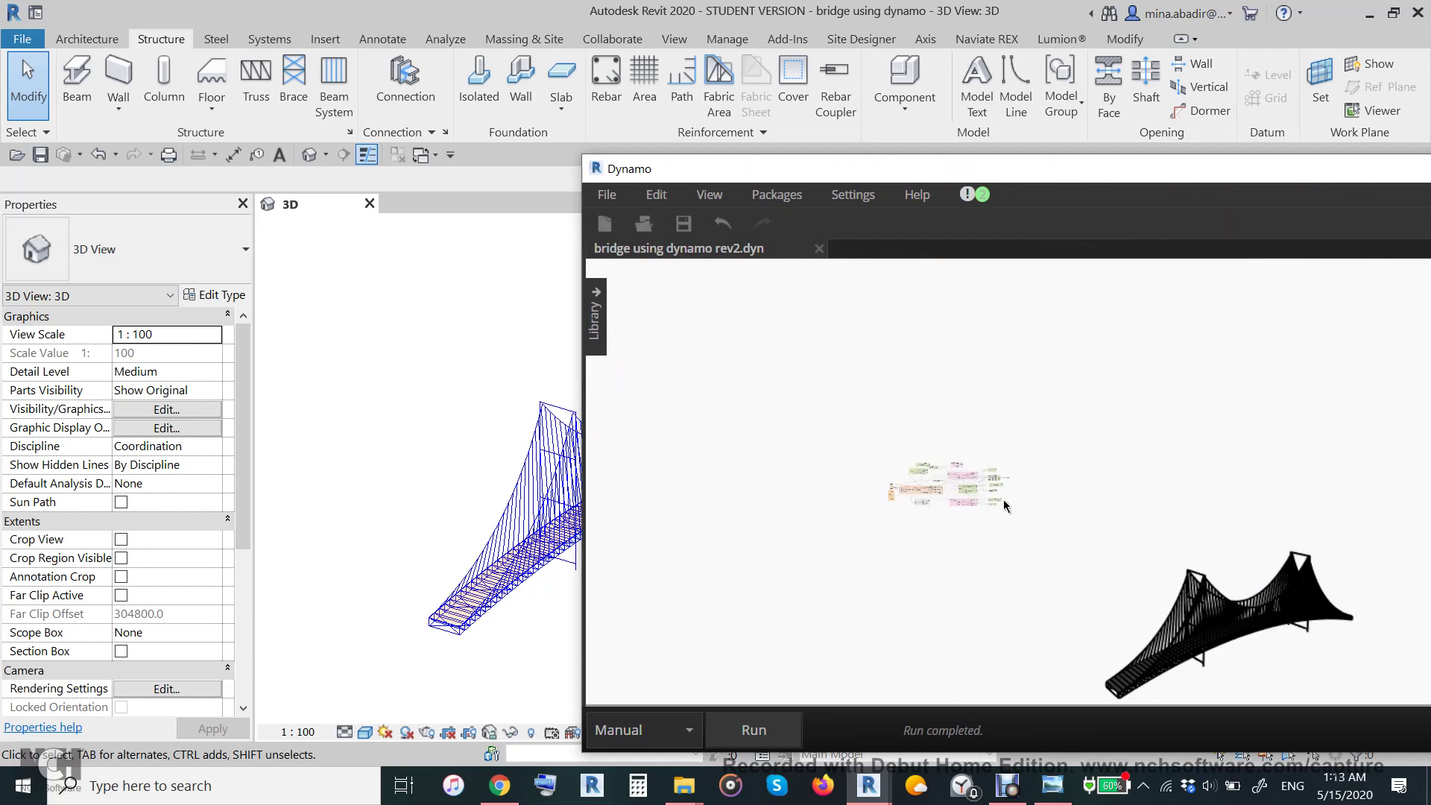
pyautogui.scroll(4, 1032, 476)
pyautogui.scroll(-5, 1170, 409)
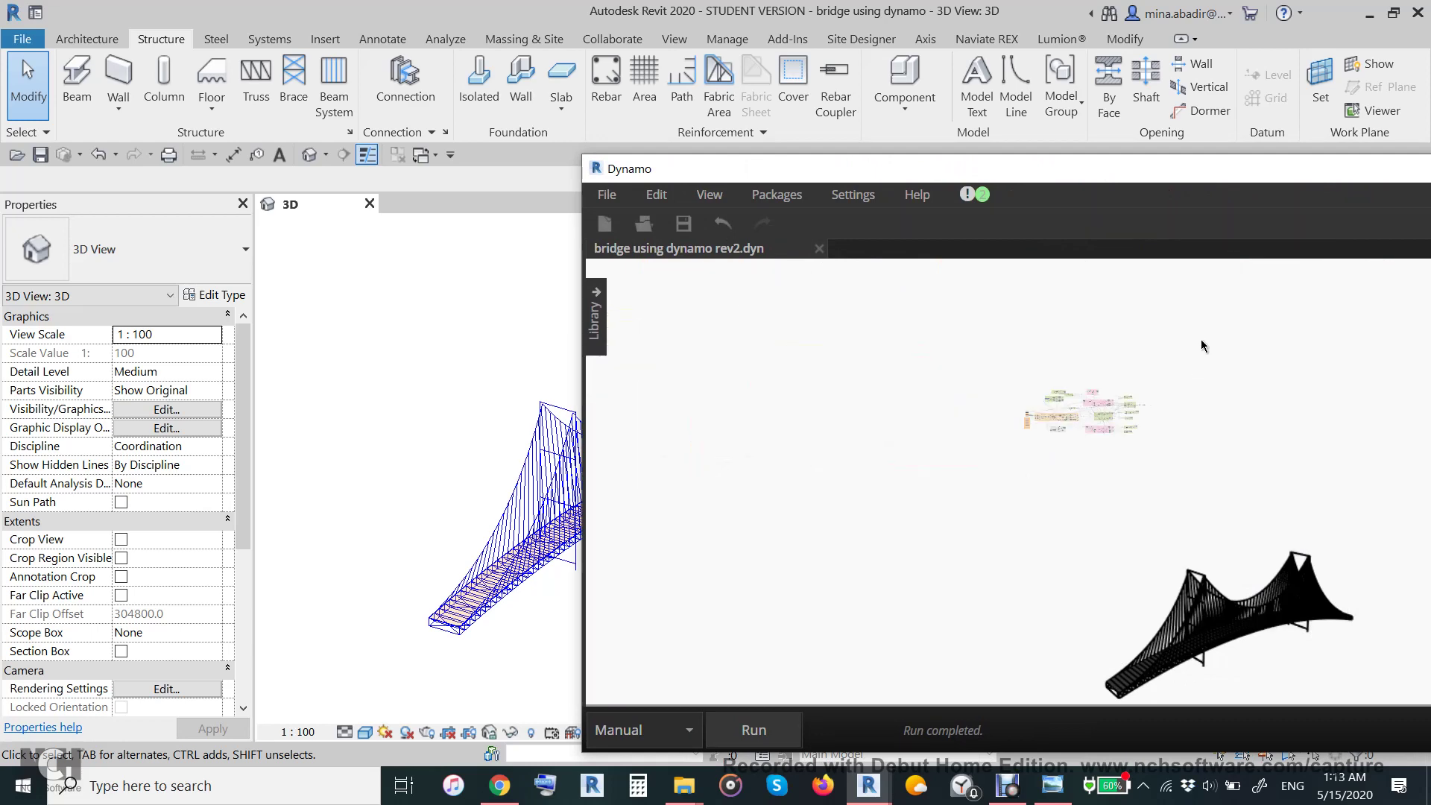
pyautogui.moveTo(982, 484); pyautogui.dragTo(985, 498)
# Hide all geometry previews so the bridge disappears from Dynamo and the Revit 3D view.
pyautogui.rightClick(1025, 457)
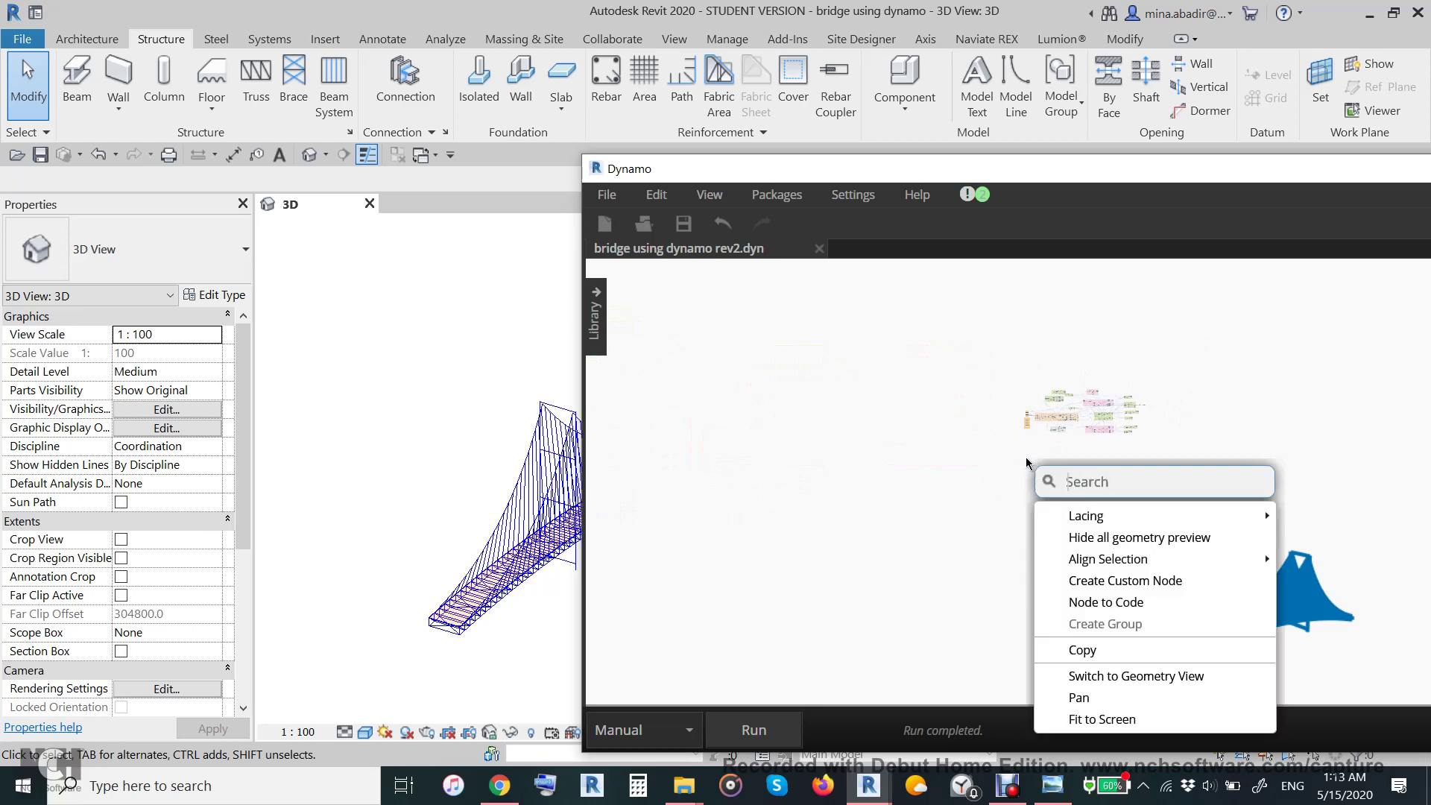
pyautogui.click(1129, 538)
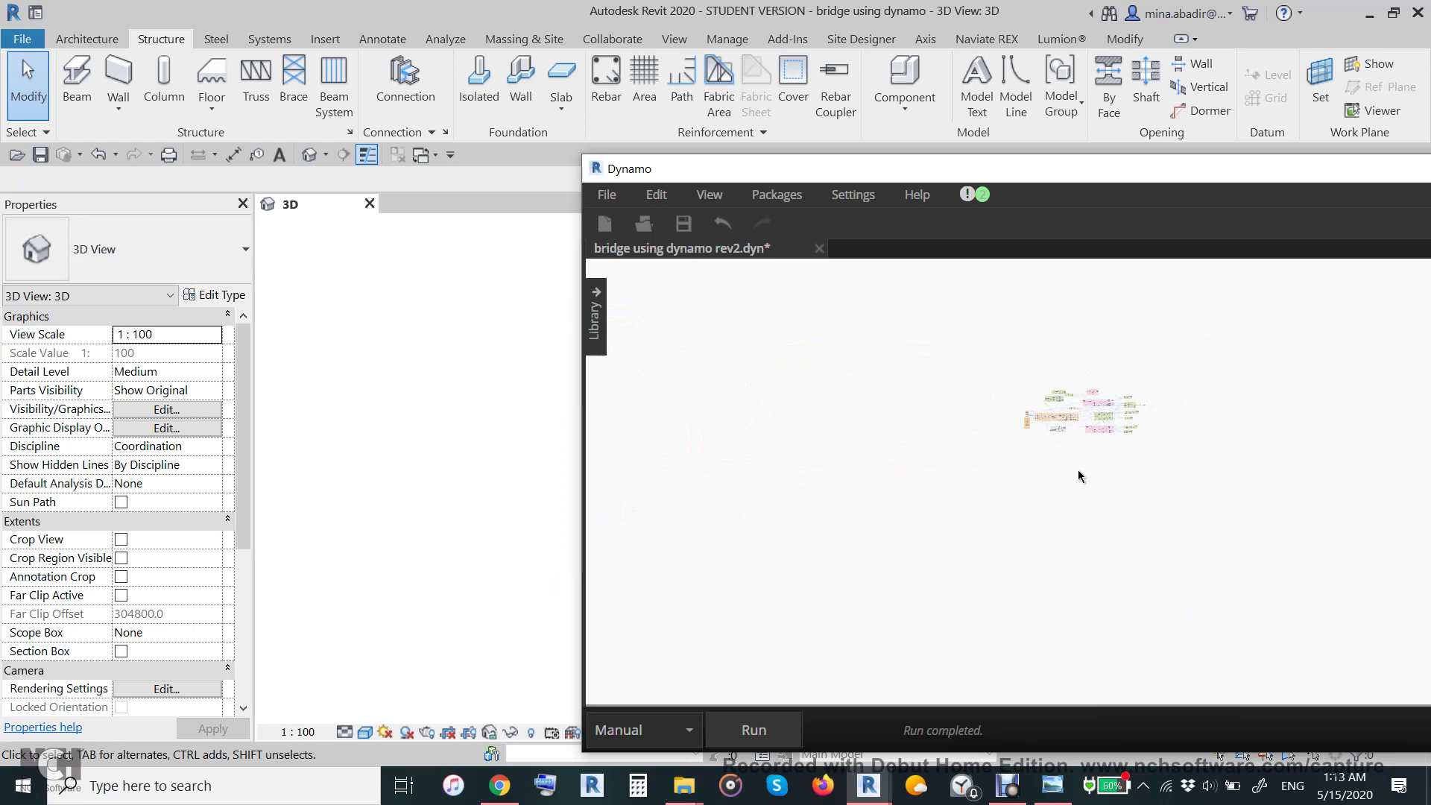
pyautogui.scroll(2, 1042, 422)
pyautogui.scroll(10, 1042, 421)
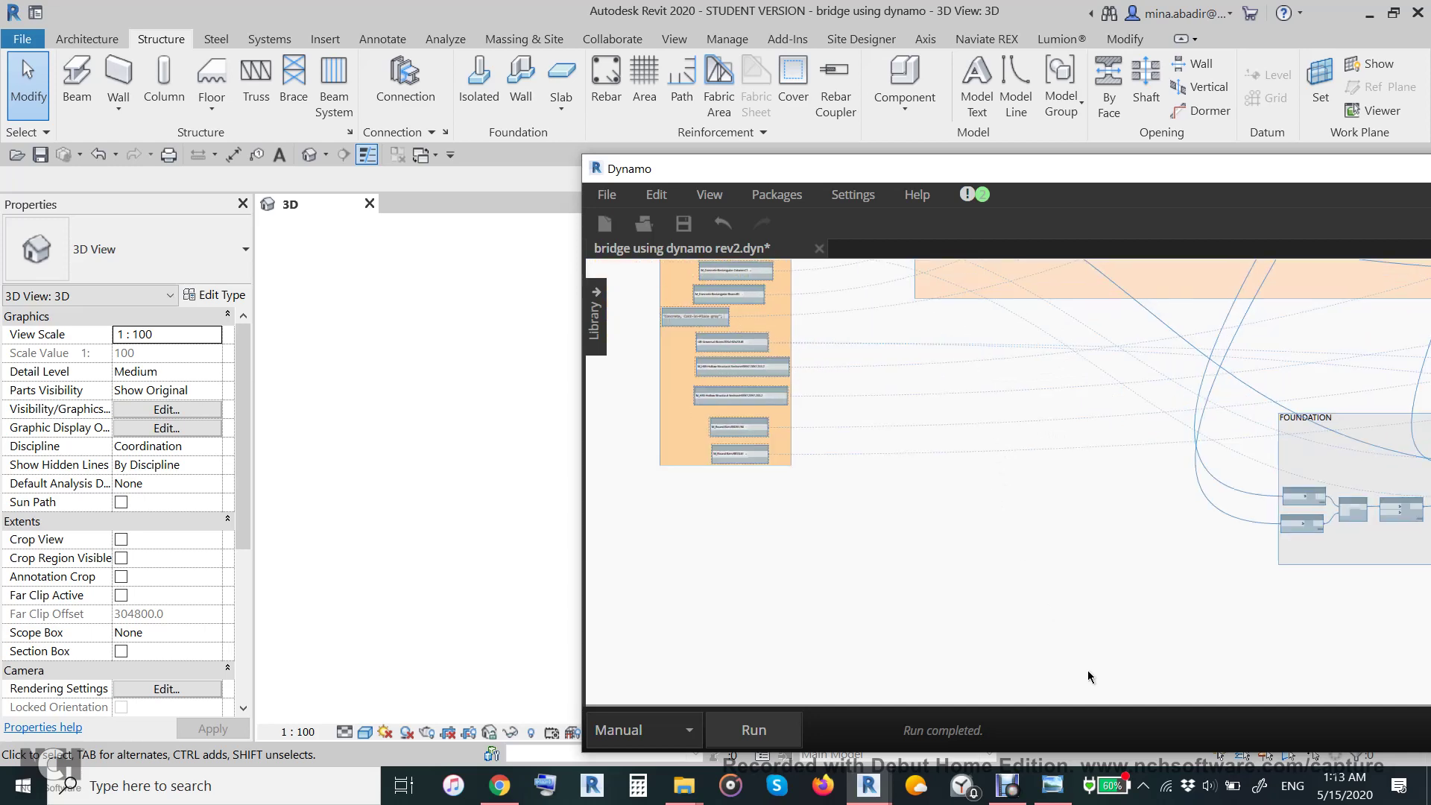
pyautogui.scroll(-5, 1029, 581)
pyautogui.scroll(5, 1001, 596)
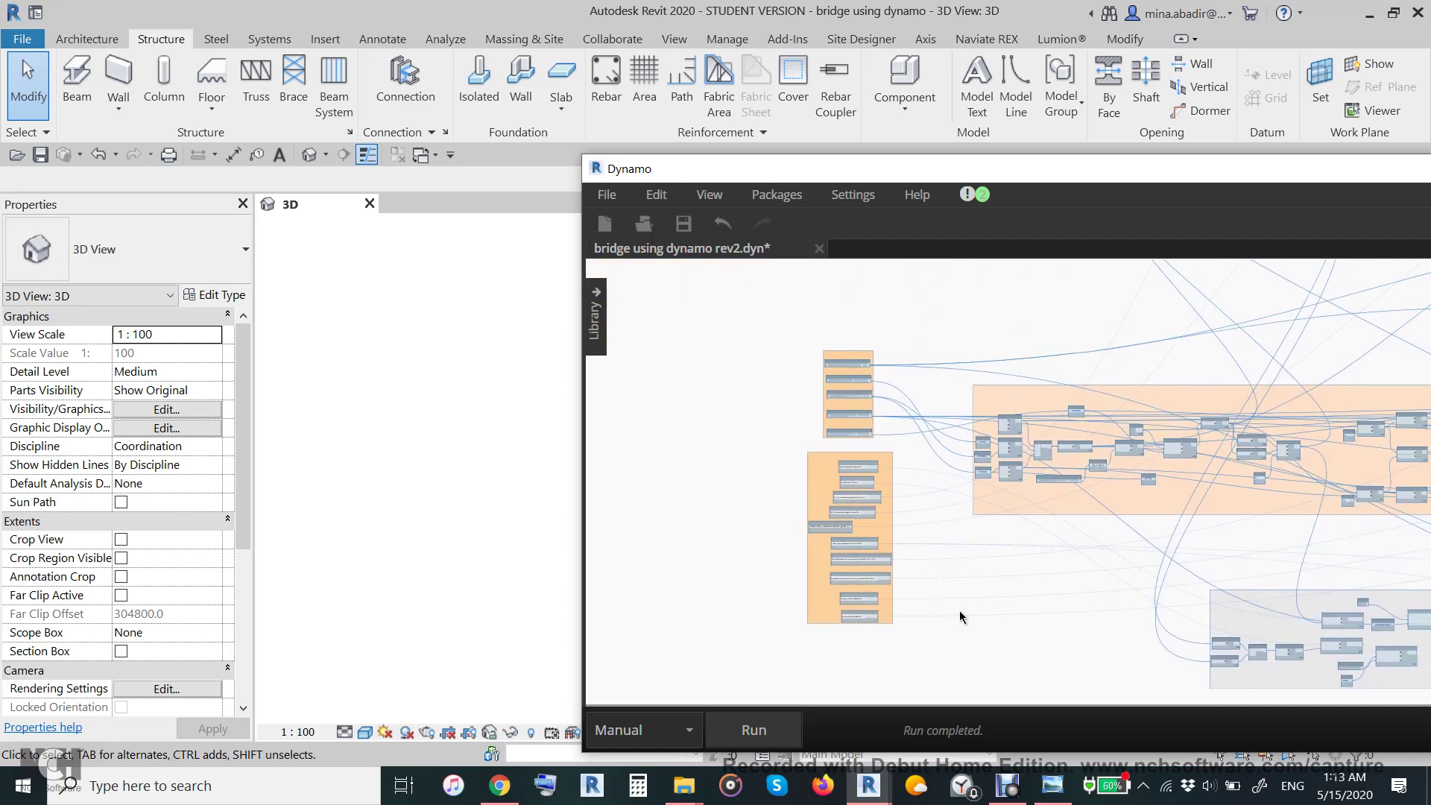
pyautogui.scroll(1, 959, 616)
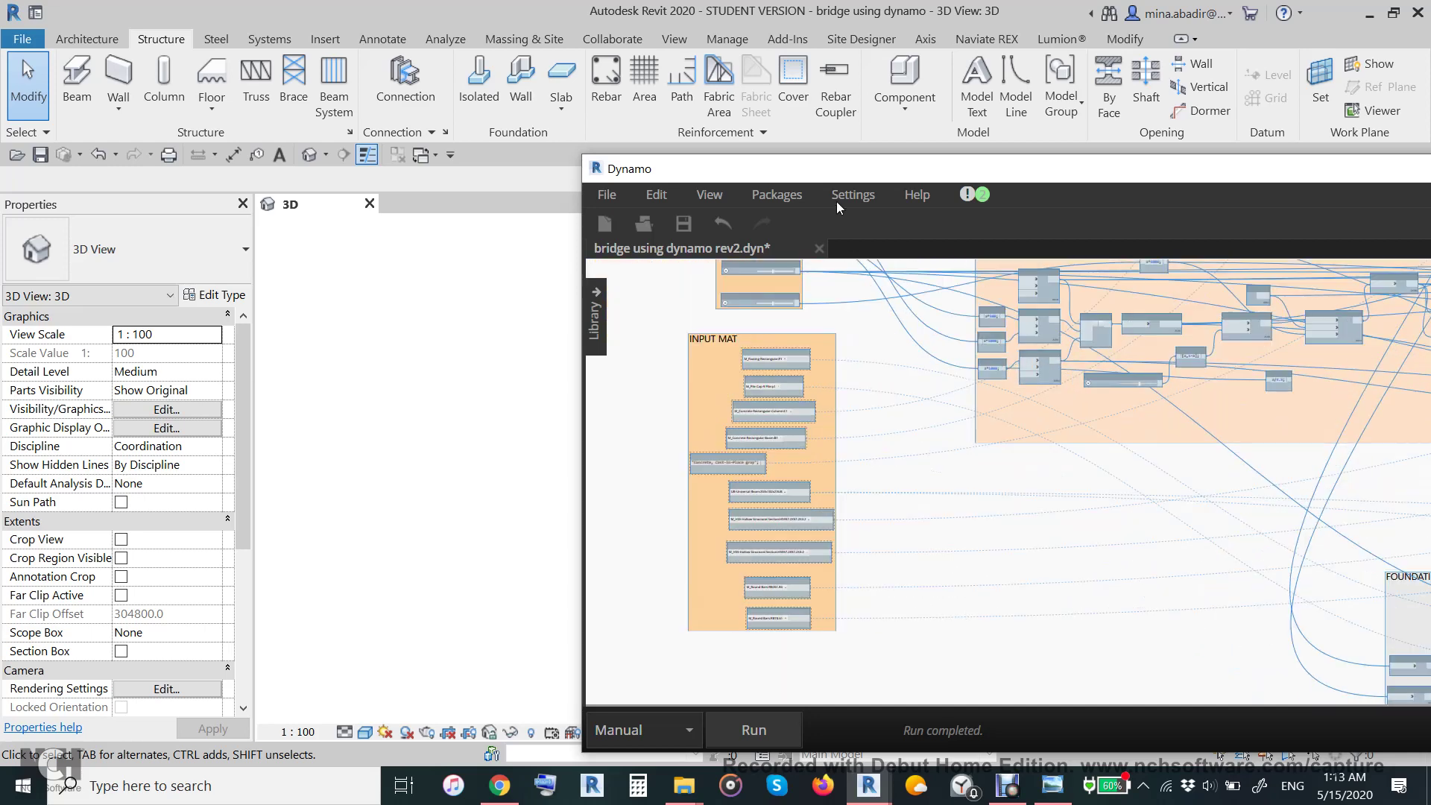
# Move the Dynamo window to the right and zoom into the INPUT MAT group.
pyautogui.moveTo(825, 175); pyautogui.dragTo(1347, 187)
pyautogui.scroll(2, 1395, 415)
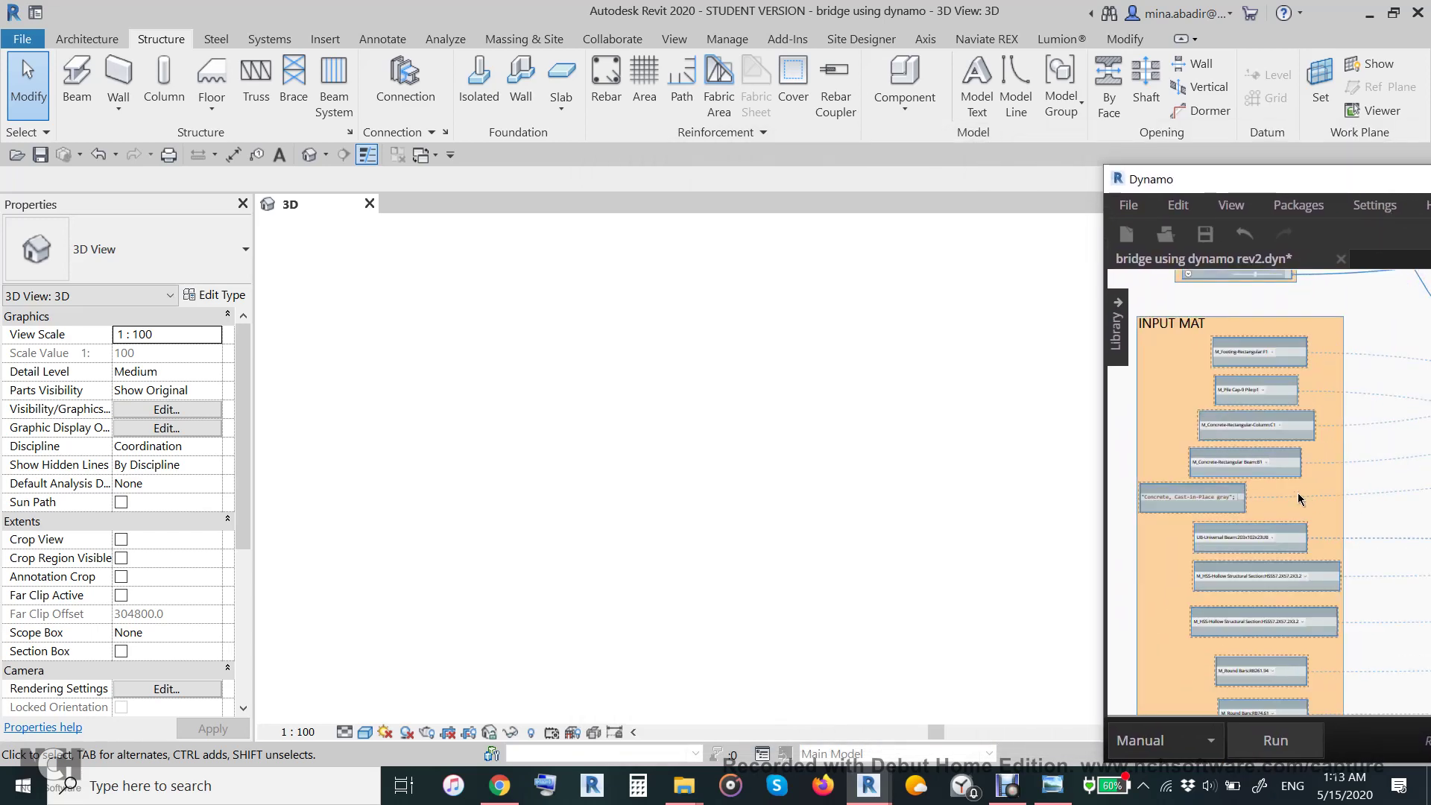
pyautogui.scroll(1, 1150, 509)
pyautogui.scroll(1, 1174, 490)
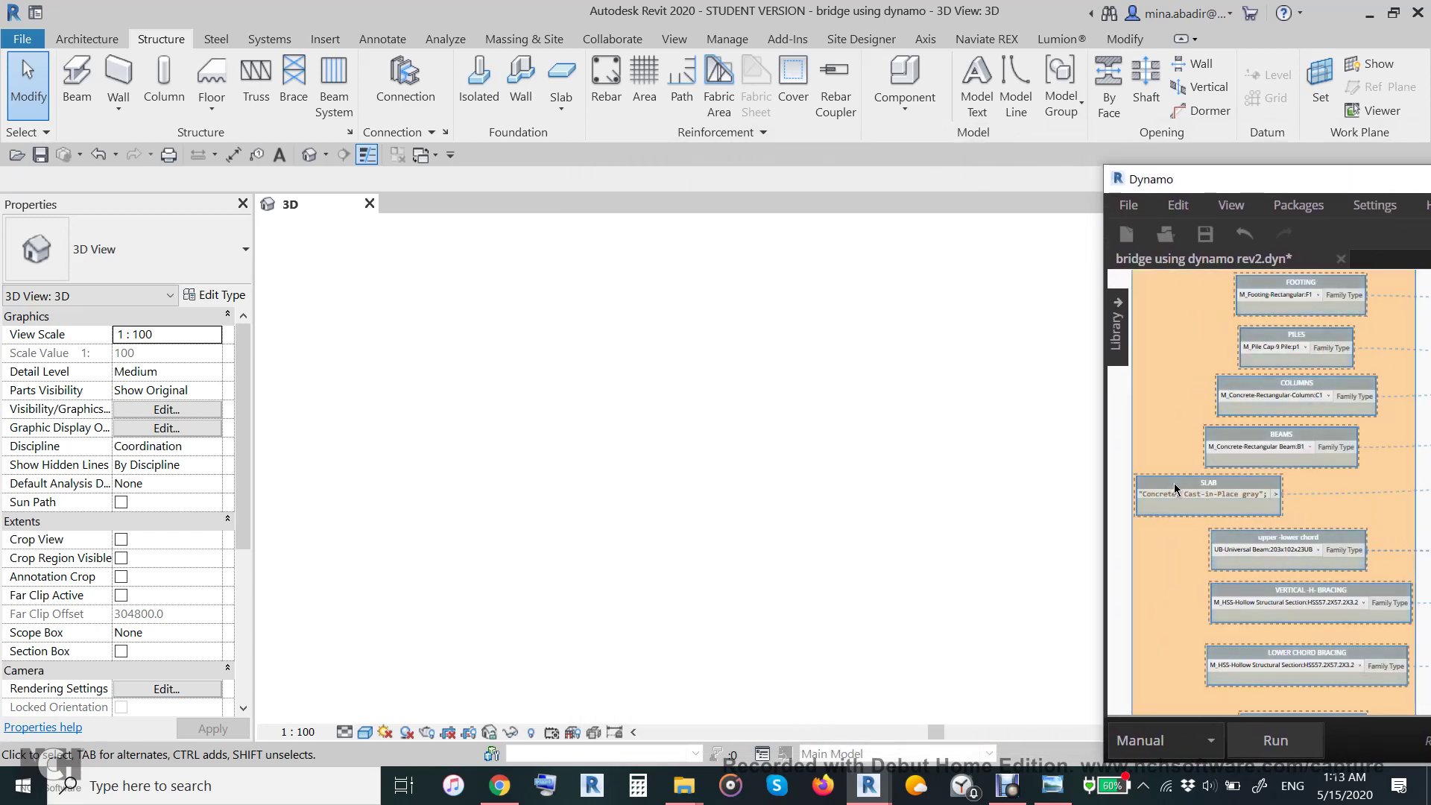
# Unfreeze the SLAB node, run the graph, and orbit the Revit view around the curved deck slab.
pyautogui.rightClick(1175, 488)
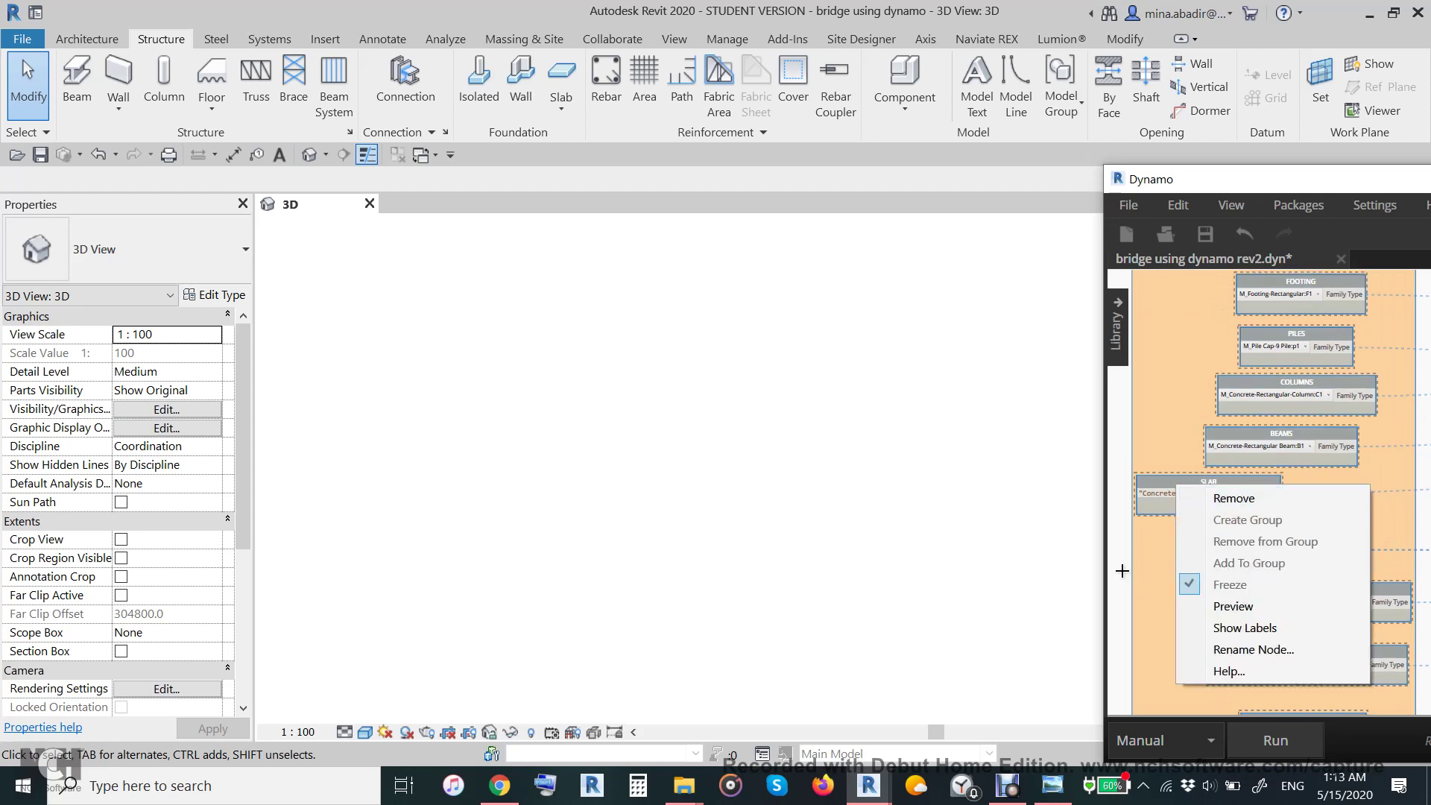
pyautogui.click(1134, 569)
pyautogui.rightClick(1172, 483)
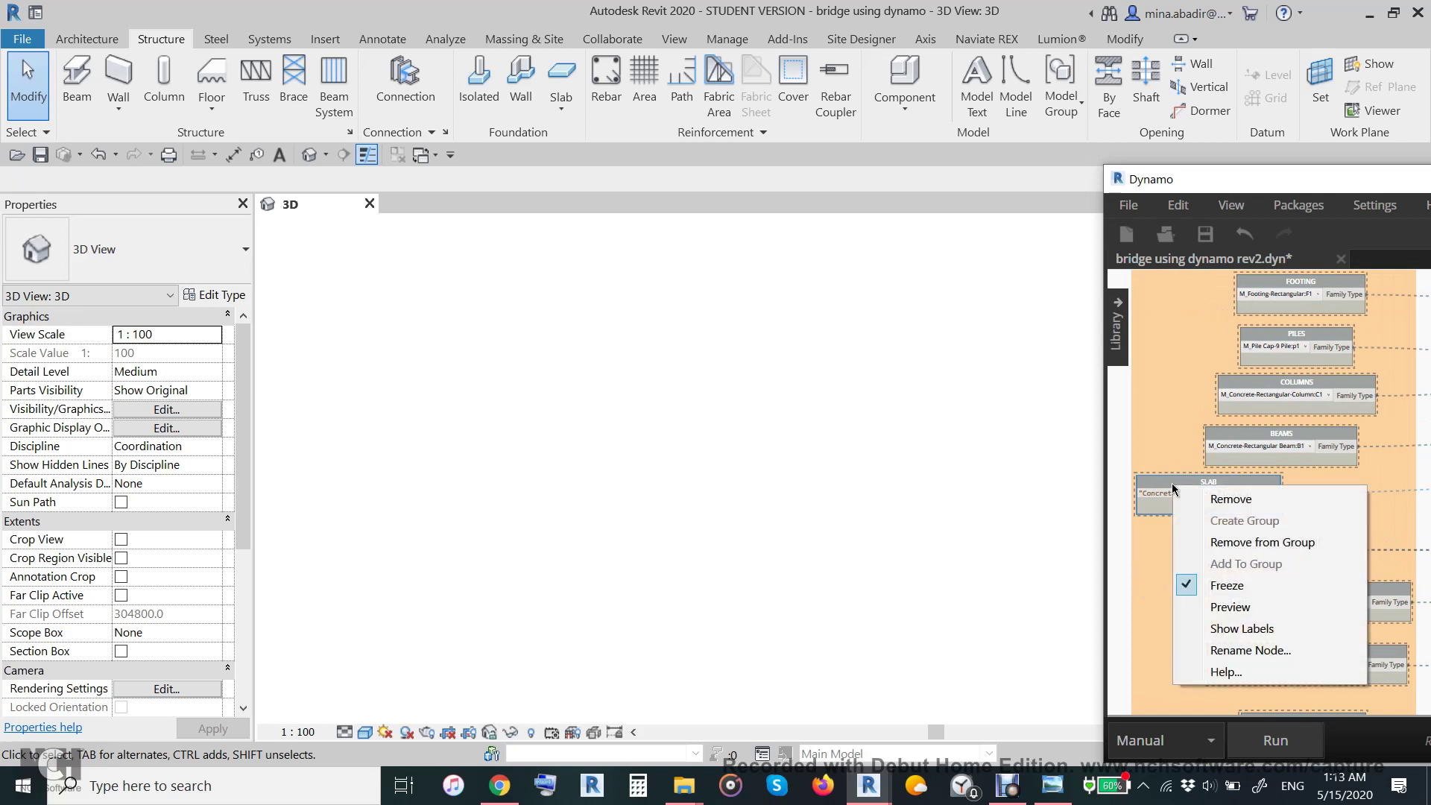
pyautogui.click(1230, 582)
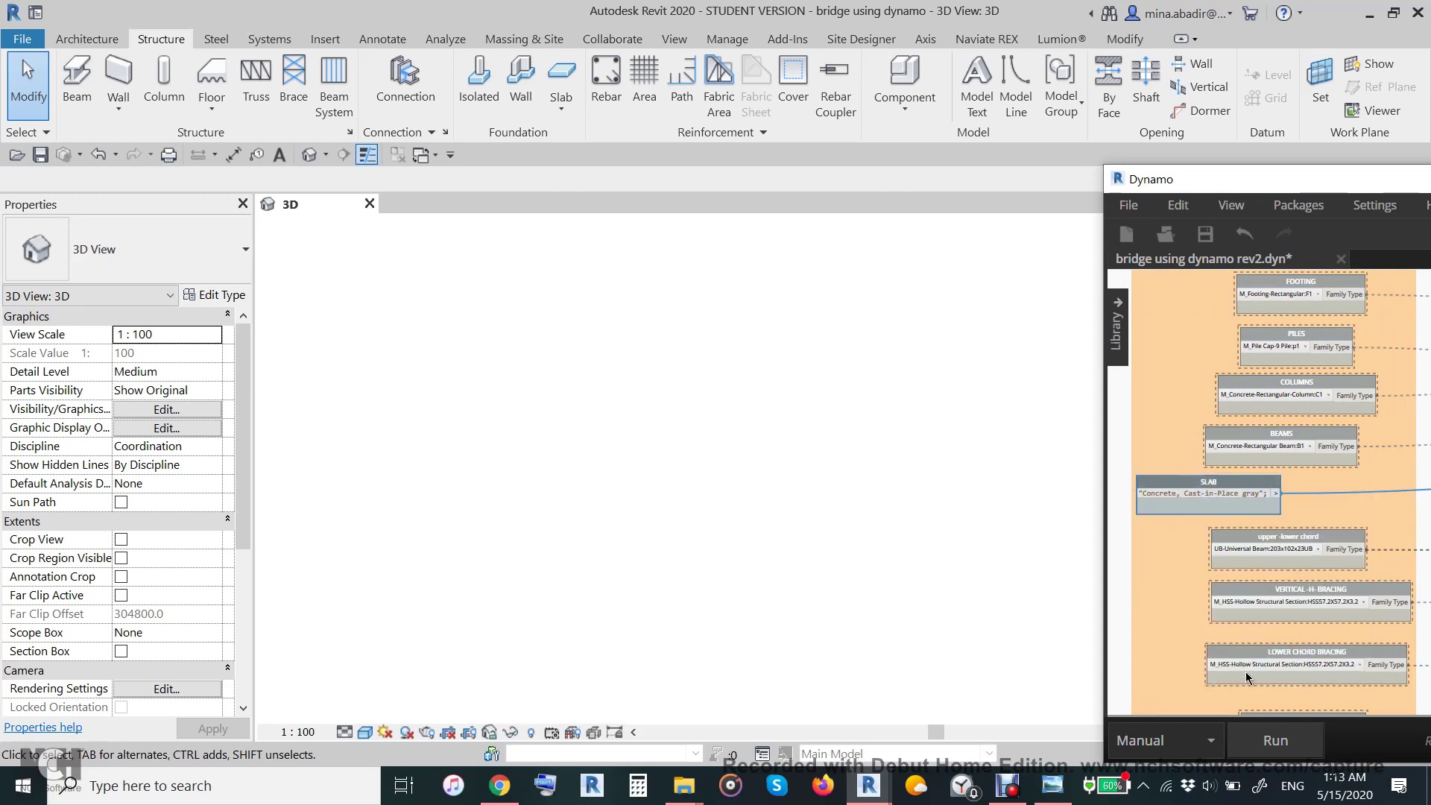
pyautogui.click(1275, 740)
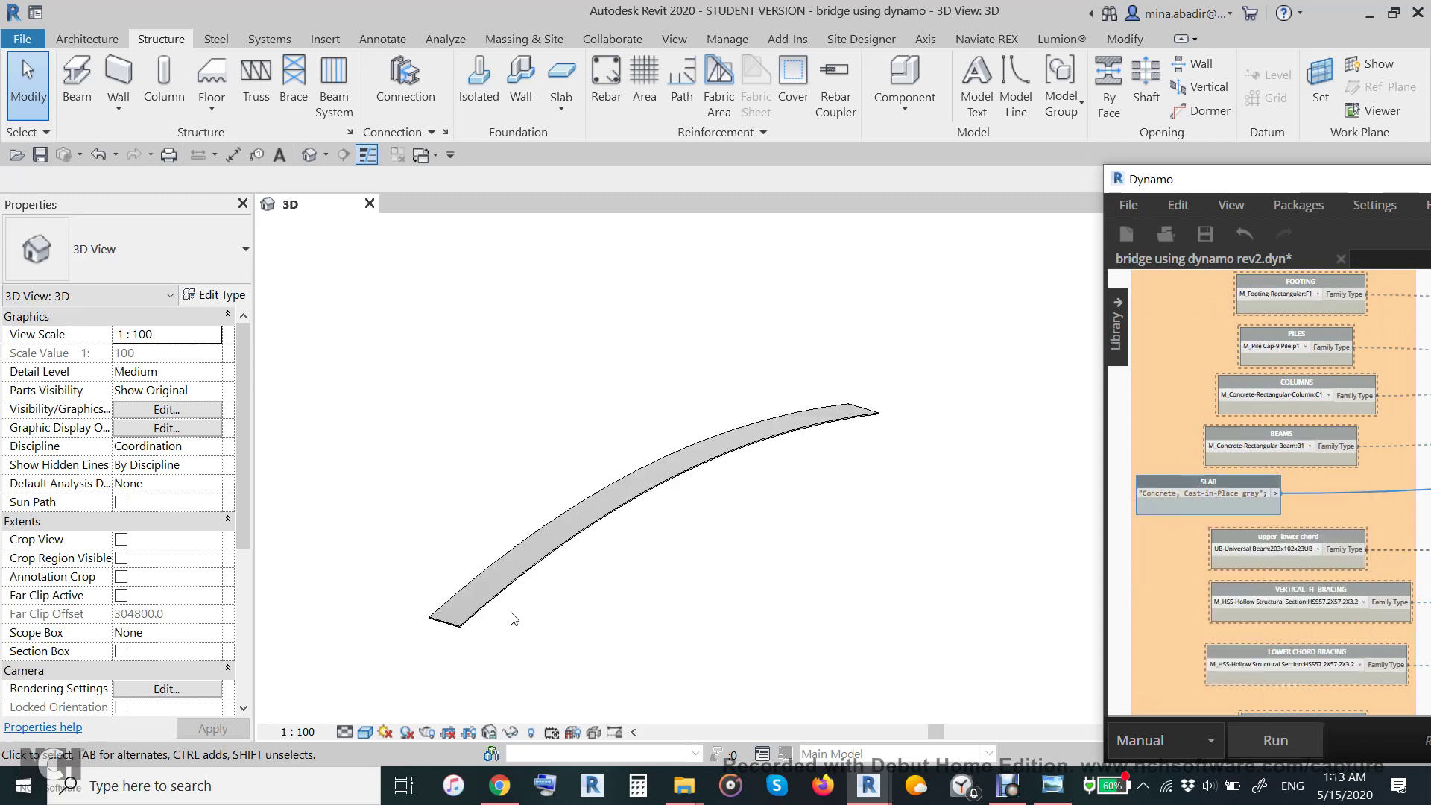
pyautogui.keyDown('shift'); pyautogui.moveTo(854, 456); pyautogui.dragTo(678, 522, button='middle'); pyautogui.keyUp('shift')
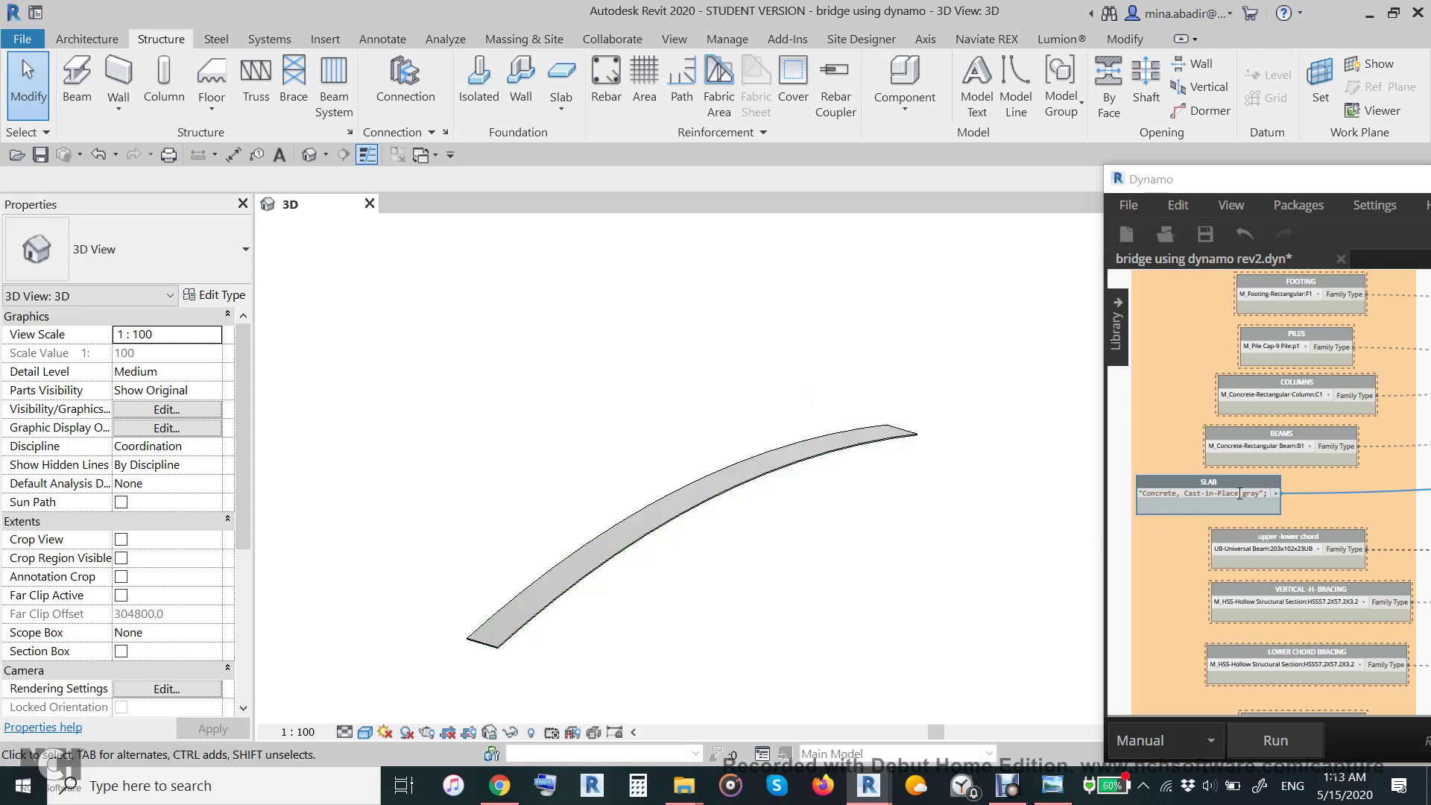
# Unfreeze the FOOTING node to place the two pile caps beneath the deck.
pyautogui.click(1344, 406)
pyautogui.scroll(3, 1350, 373)
pyautogui.scroll(5, 1347, 366)
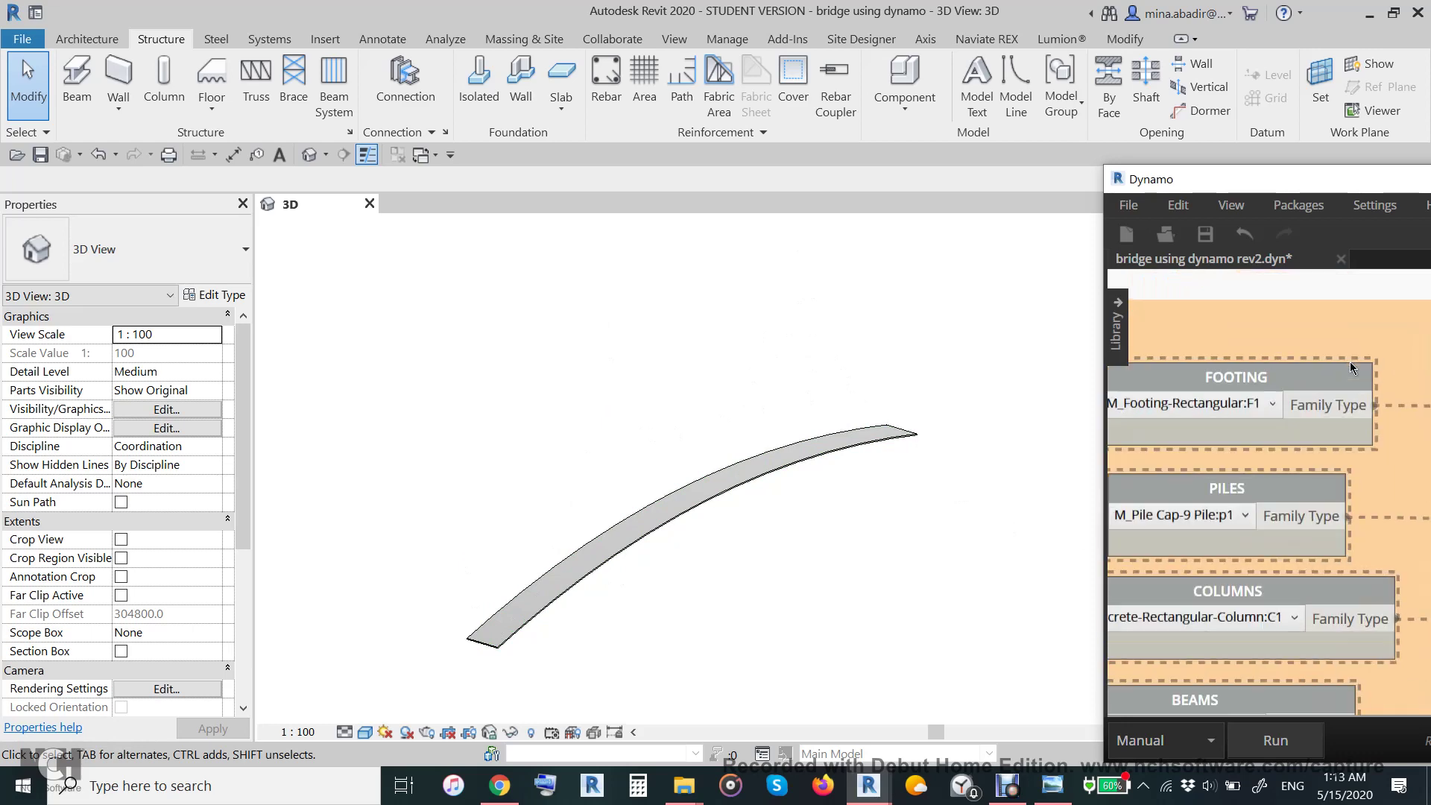
pyautogui.rightClick(1321, 383)
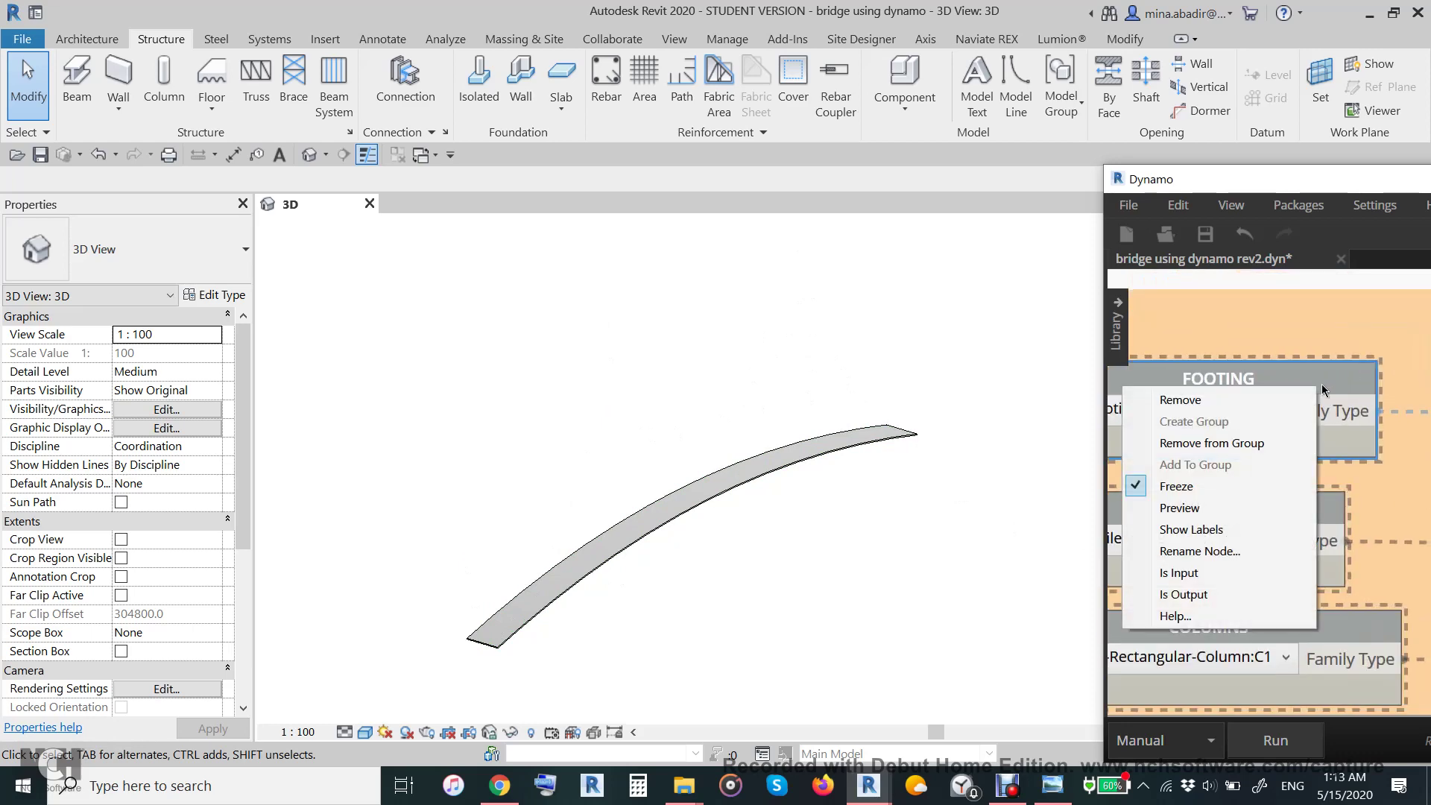
pyautogui.click(1246, 486)
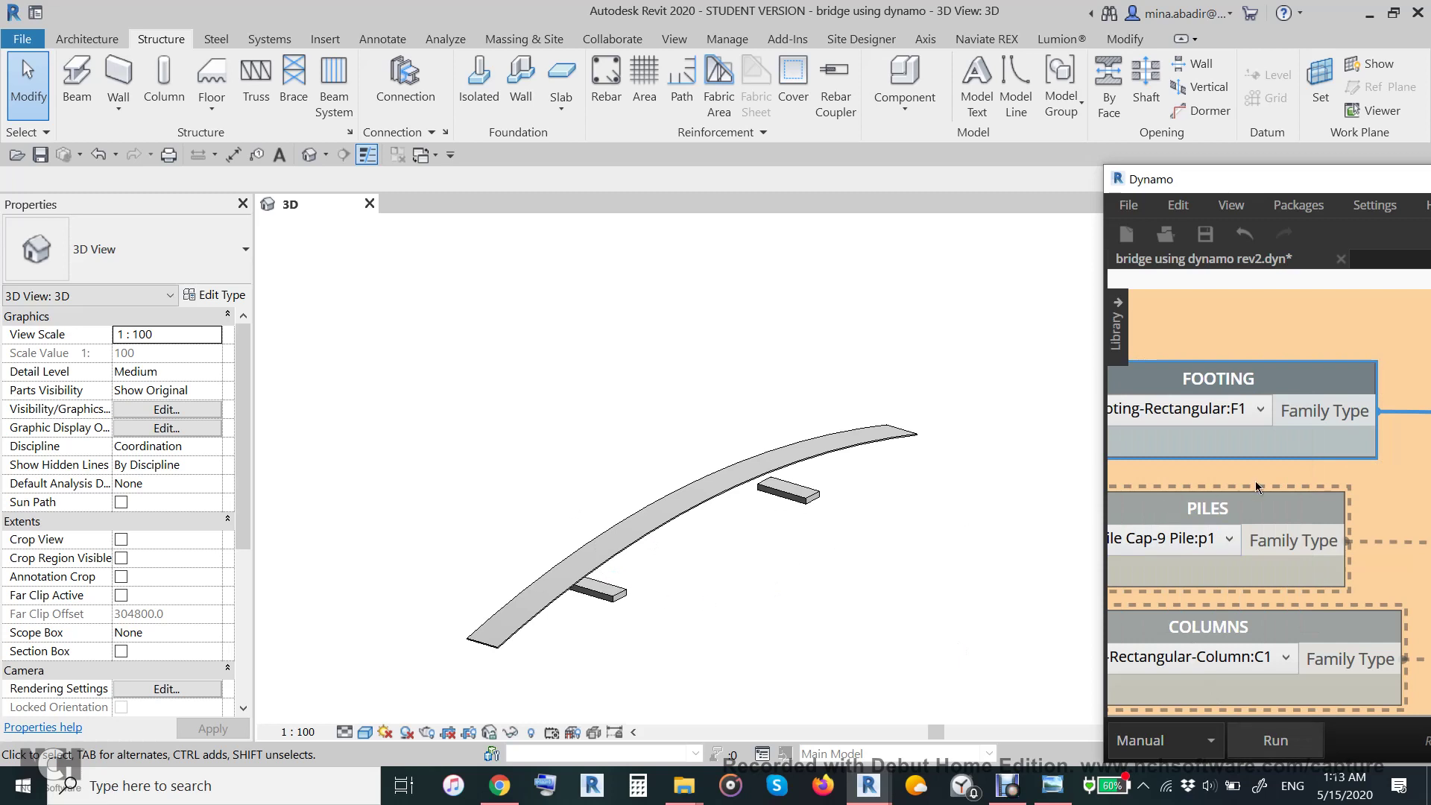
# Unfreeze the PILES node so the pile groups generate under the footings.
pyautogui.rightClick(1216, 548)
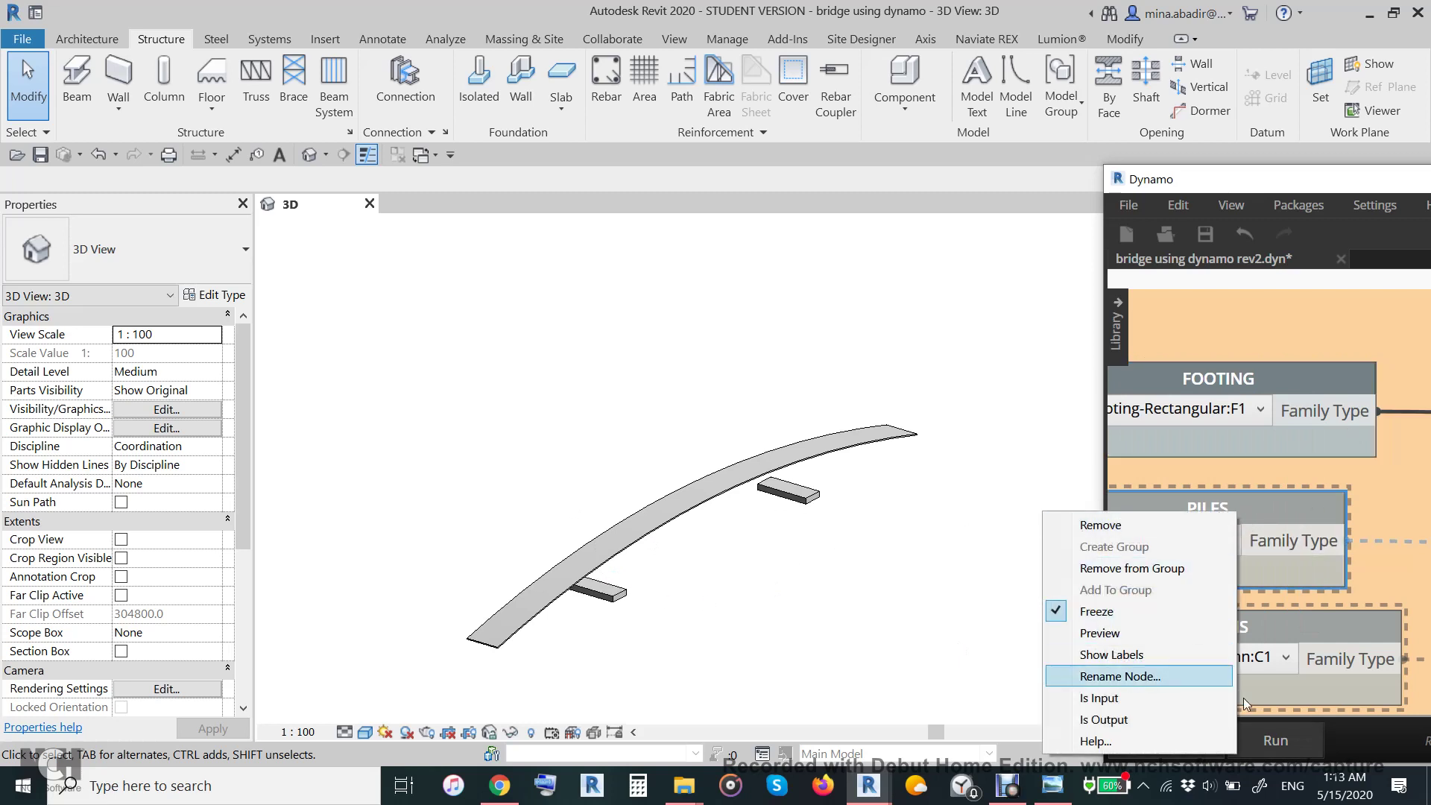
pyautogui.click(1285, 740)
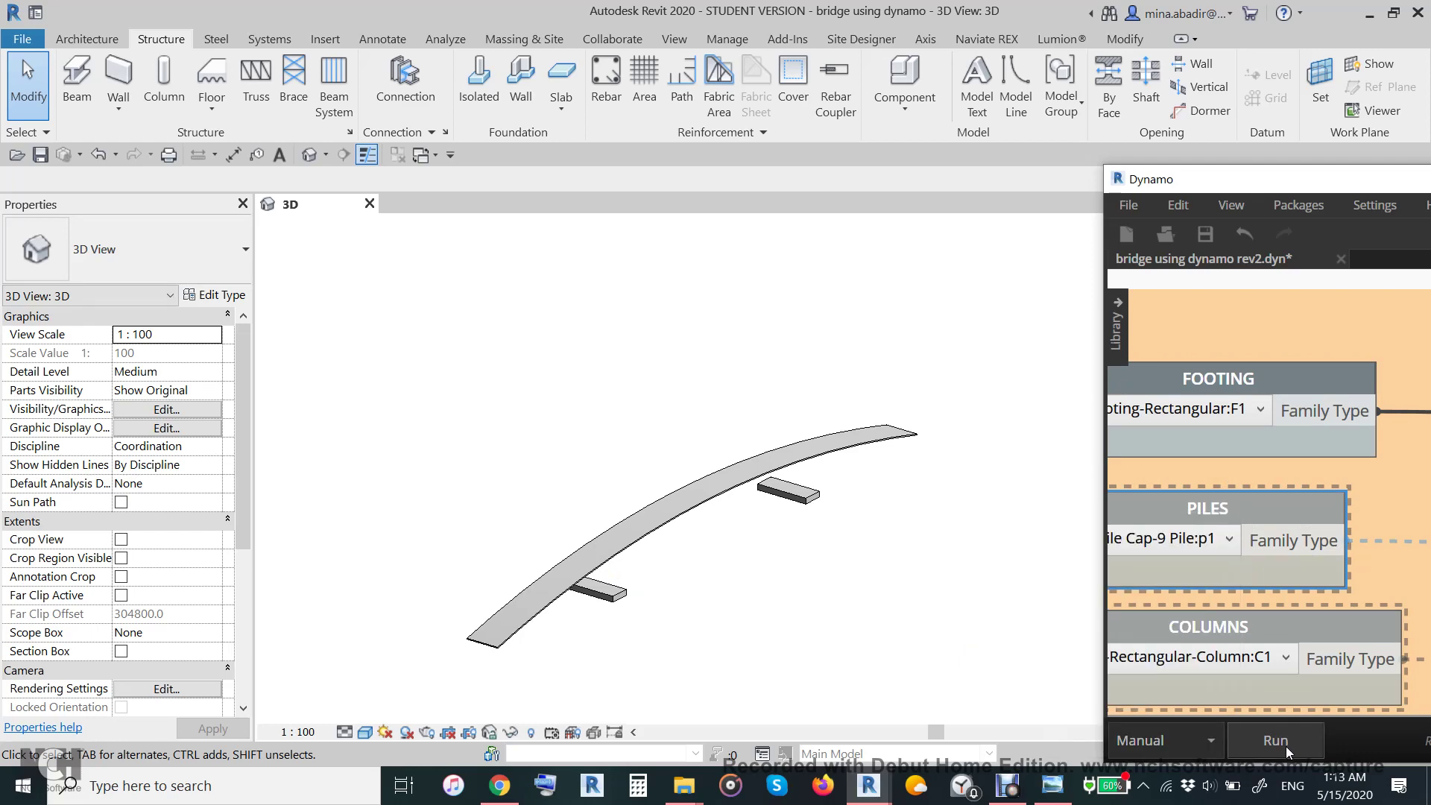
pyautogui.rightClick(1263, 515)
pyautogui.click(1222, 618)
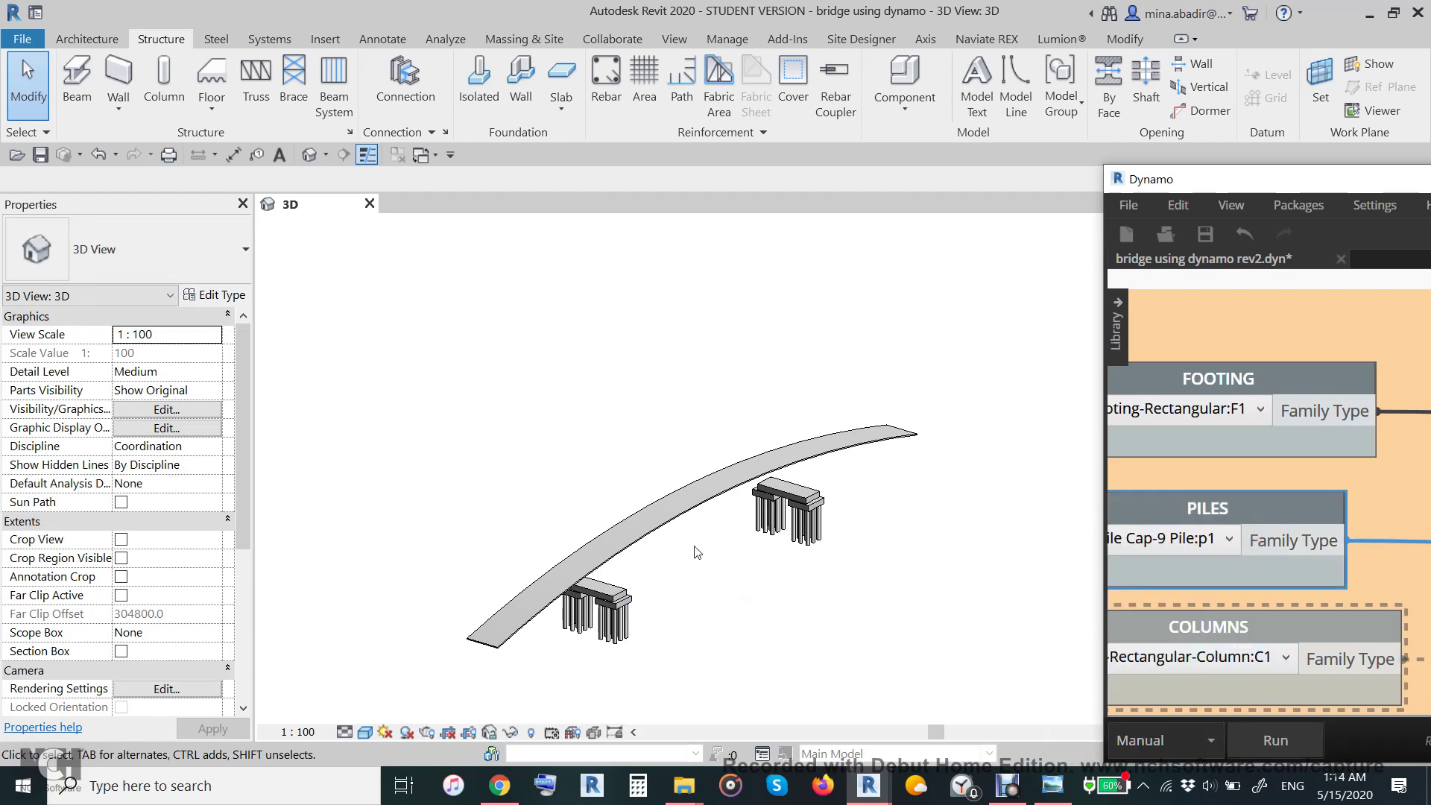
pyautogui.moveTo(699, 549); pyautogui.dragTo(694, 547, button='middle')
pyautogui.click(1211, 626)
# Unfreeze the COLUMNS node and run the graph to raise the concrete tower columns.
pyautogui.rightClick(1211, 626)
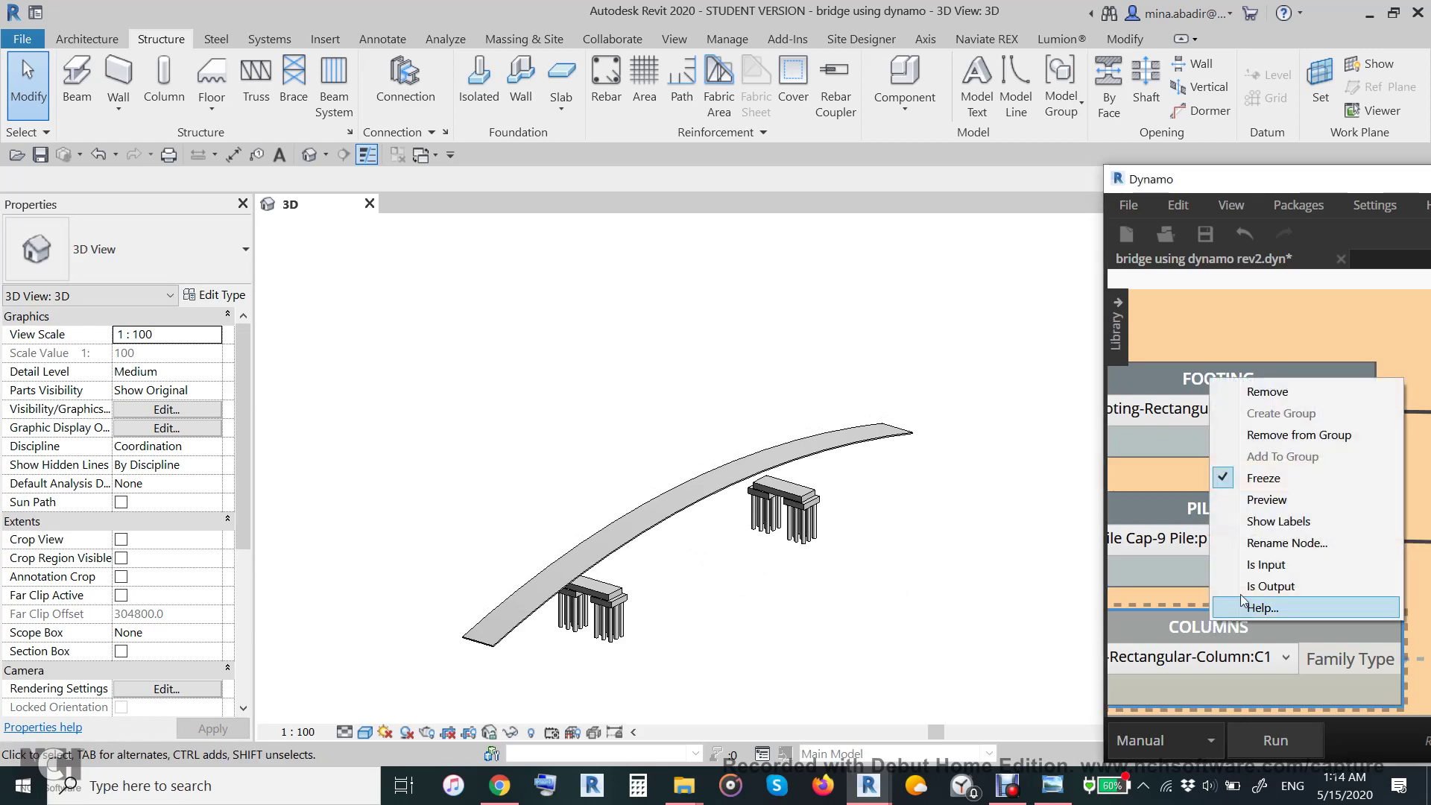
pyautogui.click(1266, 478)
pyautogui.click(1267, 748)
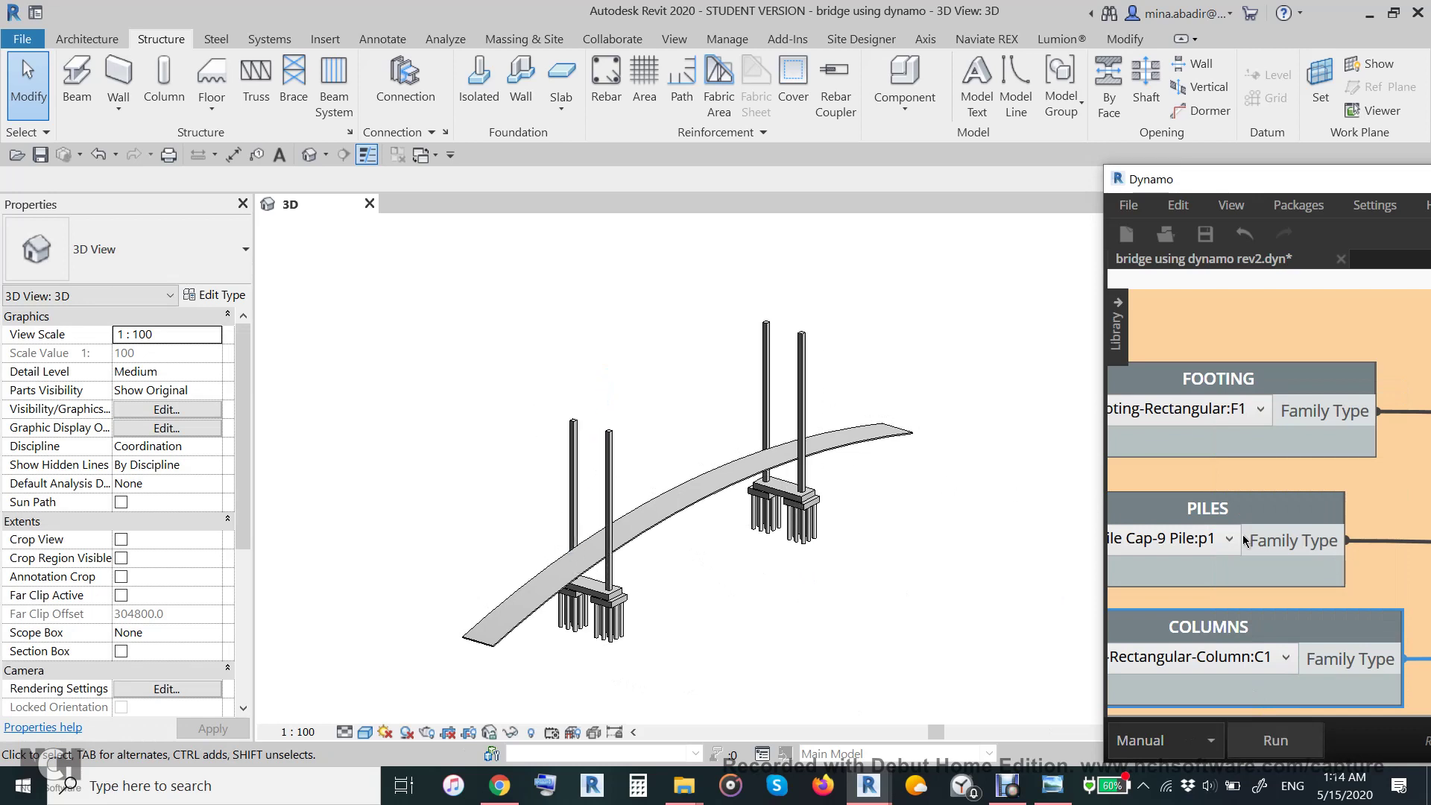
pyautogui.scroll(-3, 1311, 489)
pyautogui.scroll(3, 1323, 470)
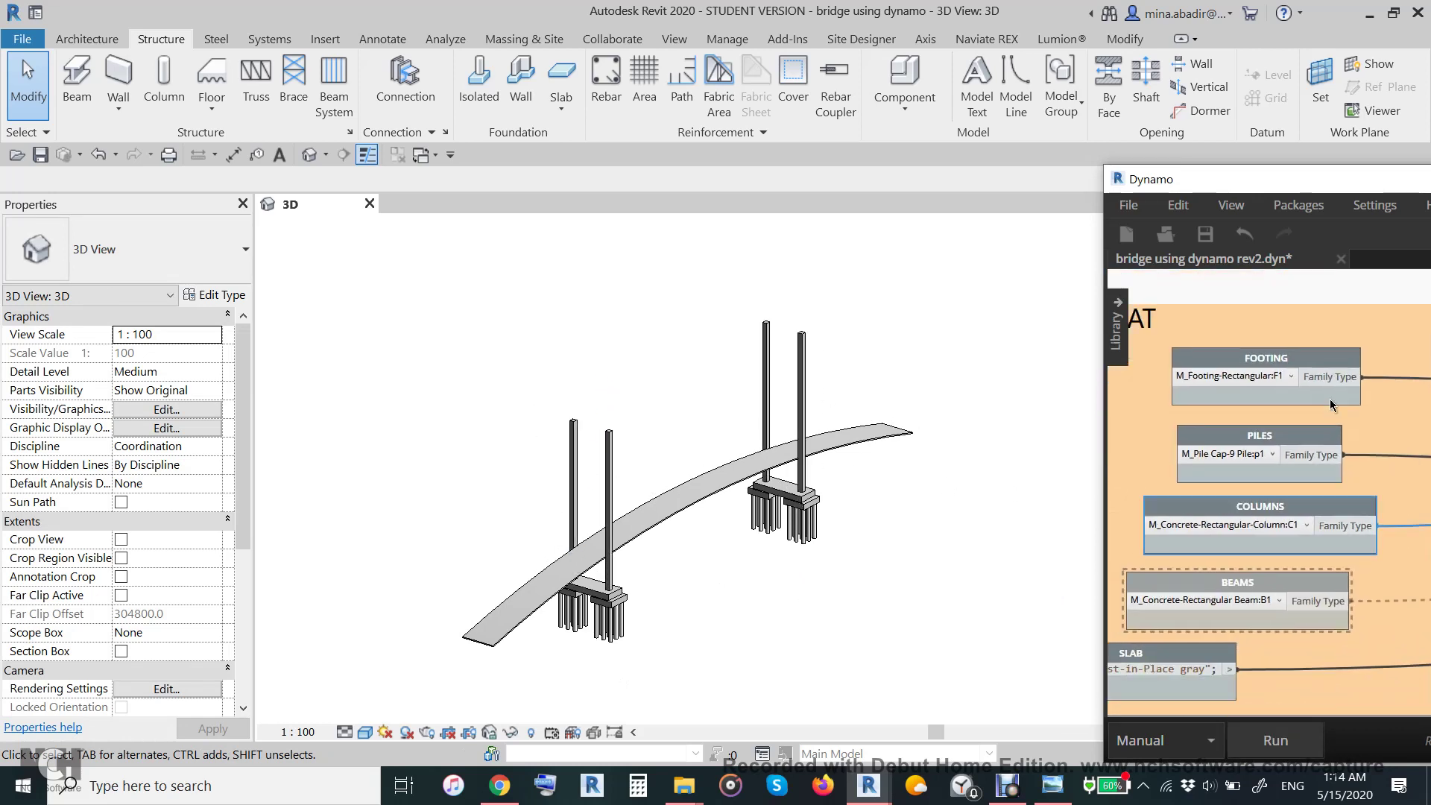
# Unfreeze the BEAMS node and run the graph to add the towers' cross beams.
pyautogui.click(1265, 531)
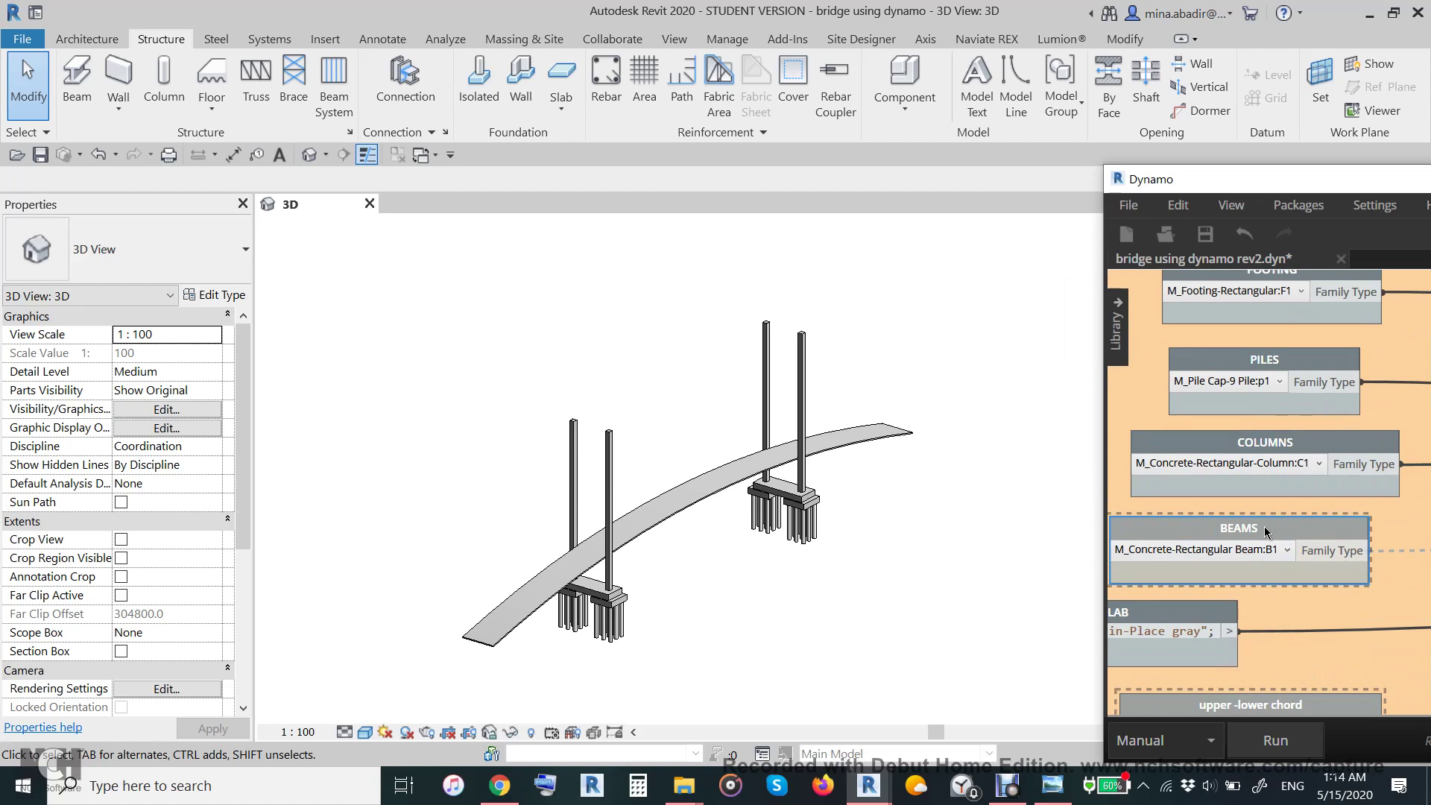
pyautogui.rightClick(1265, 530)
pyautogui.click(1155, 381)
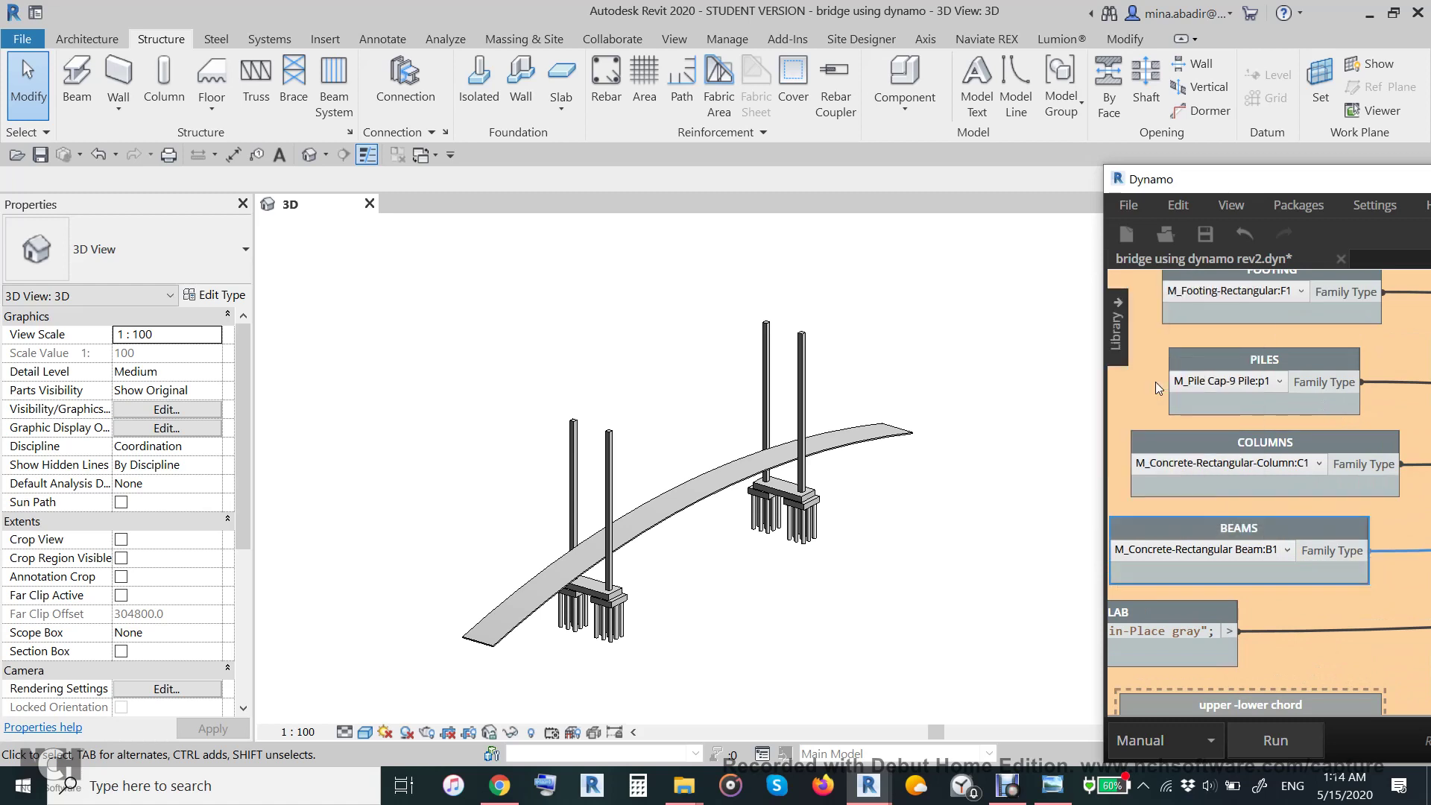
pyautogui.click(1288, 739)
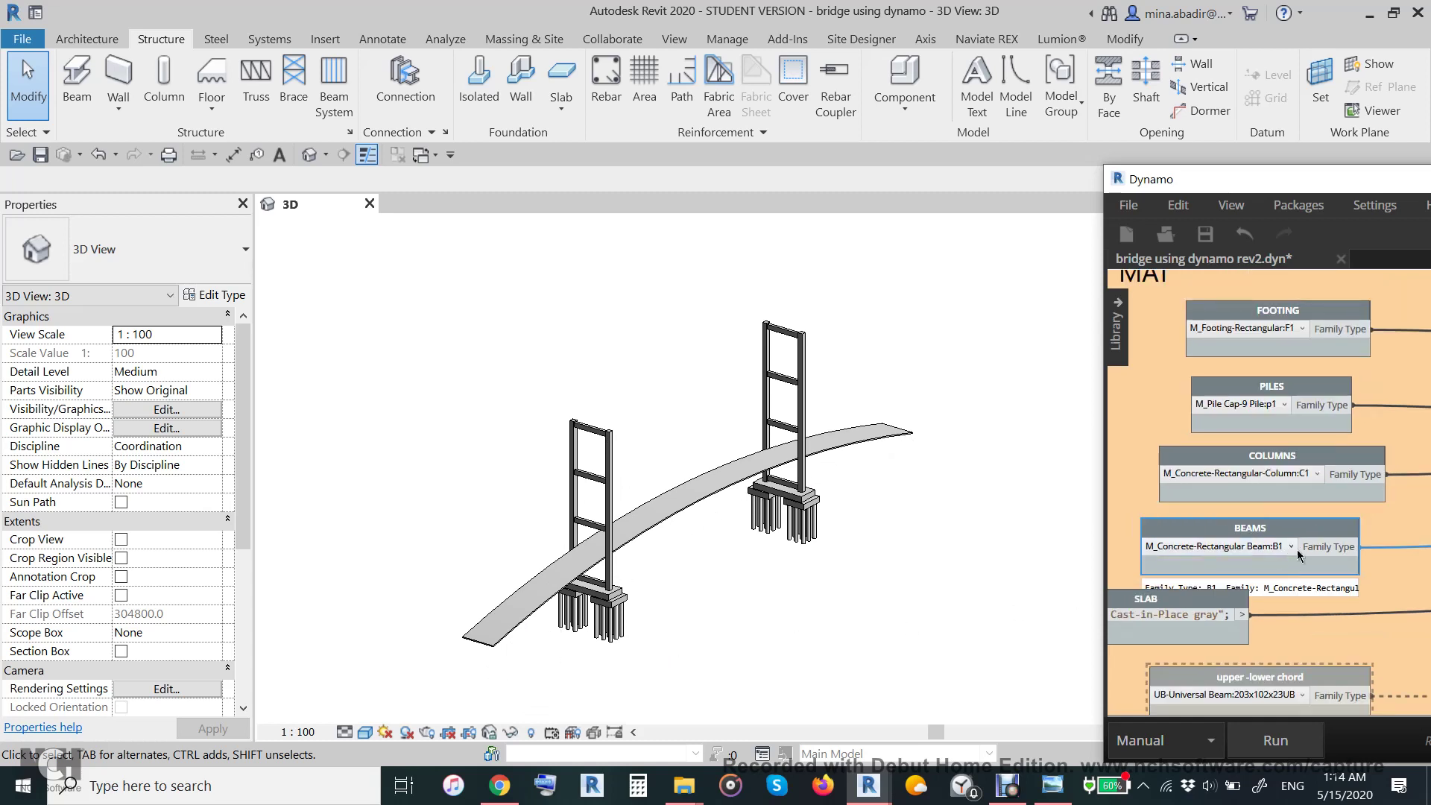
# Unfreeze the upper-lower chord node and run, adding 203x102x23UB chord beams along the deck.
pyautogui.moveTo(1306, 536); pyautogui.dragTo(1308, 585, button='middle')
pyautogui.scroll(3, 1307, 584)
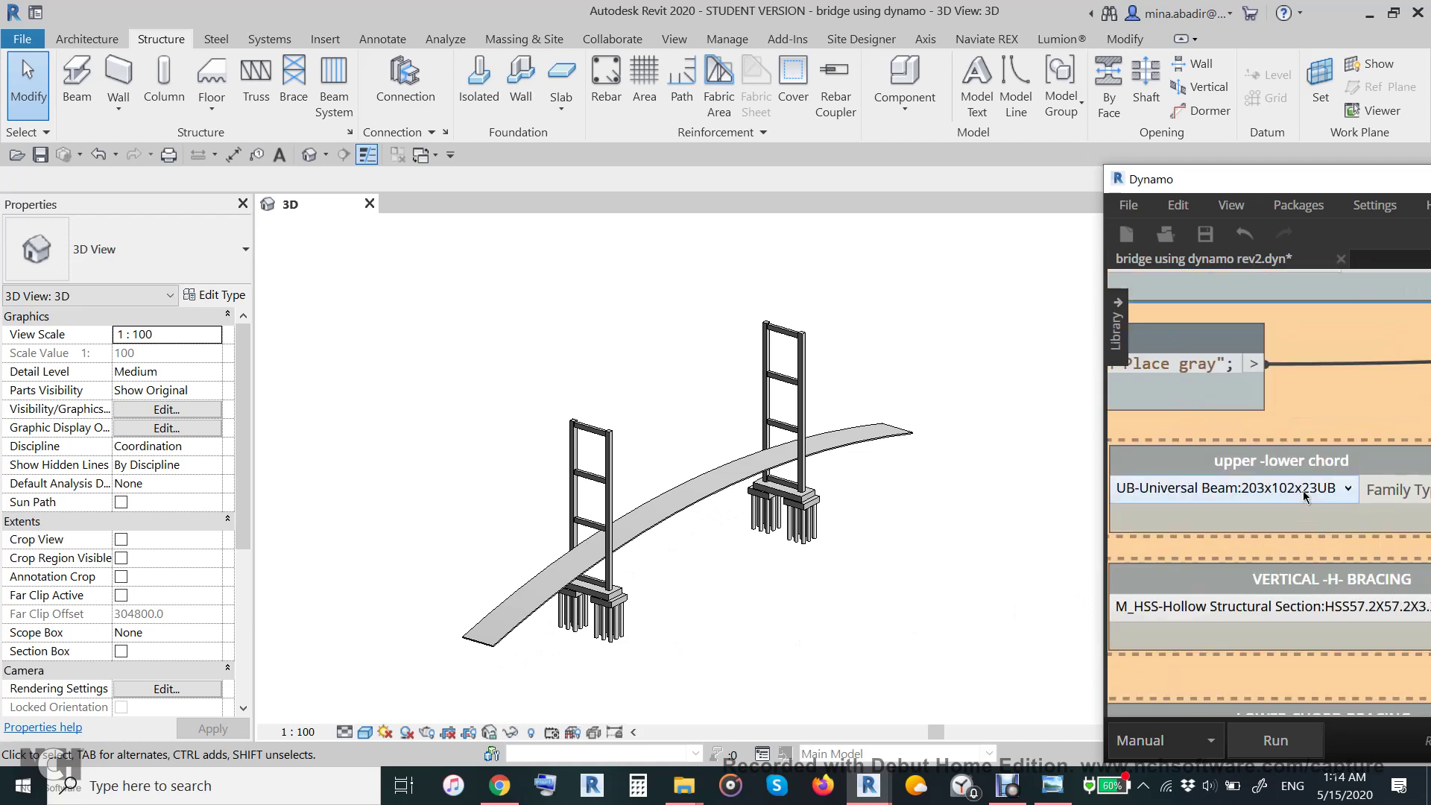
pyautogui.rightClick(1298, 466)
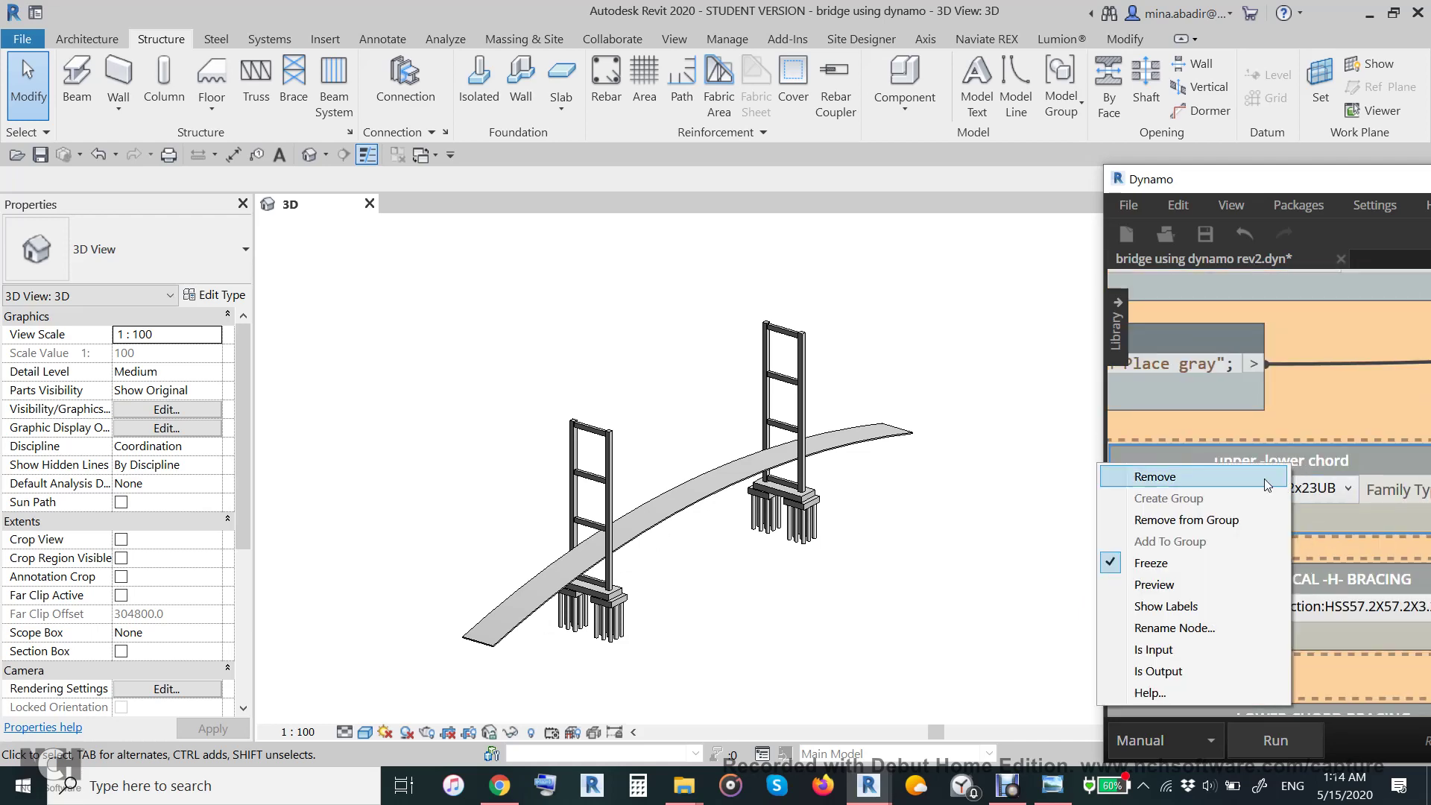
pyautogui.click(1180, 564)
pyautogui.click(1265, 740)
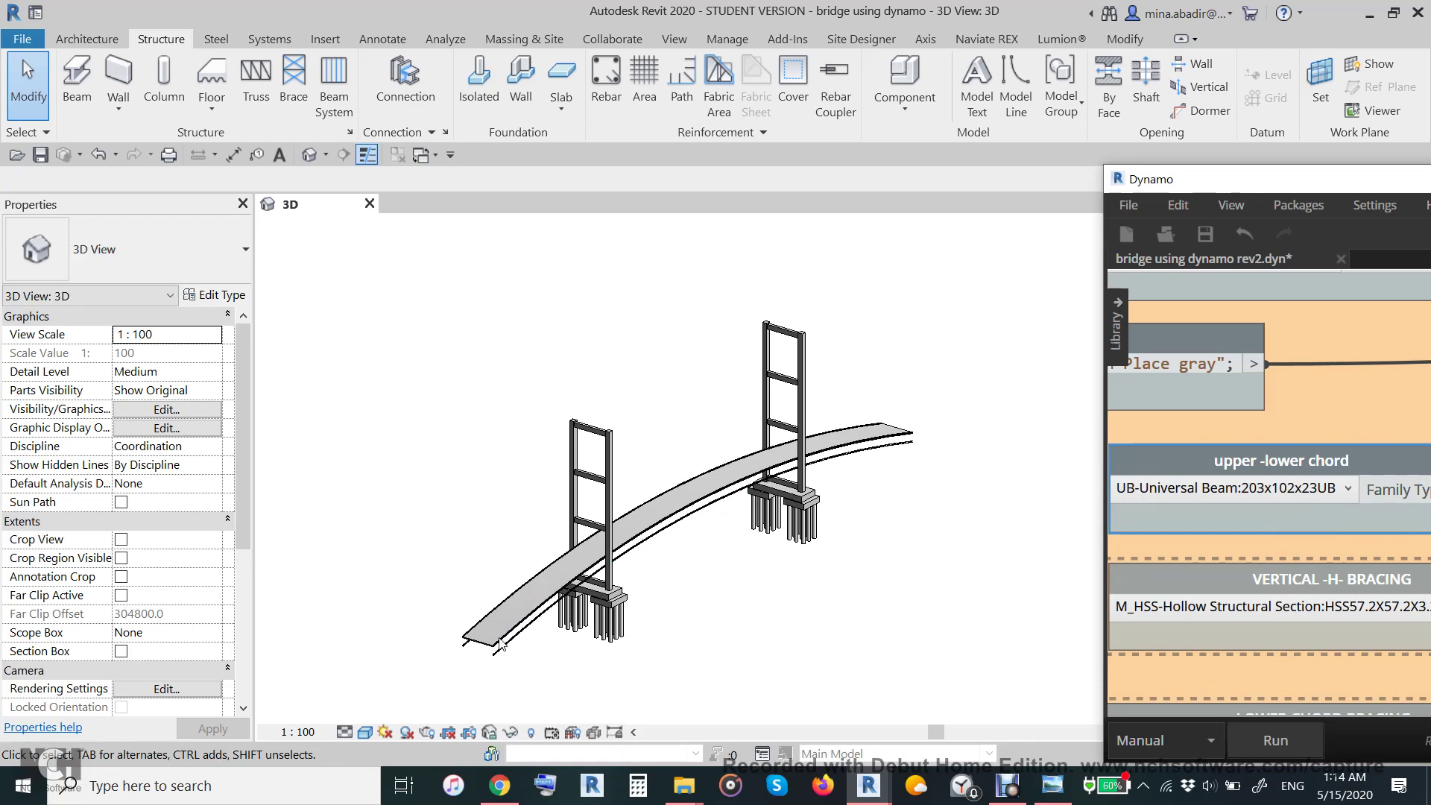
pyautogui.scroll(8, 496, 649)
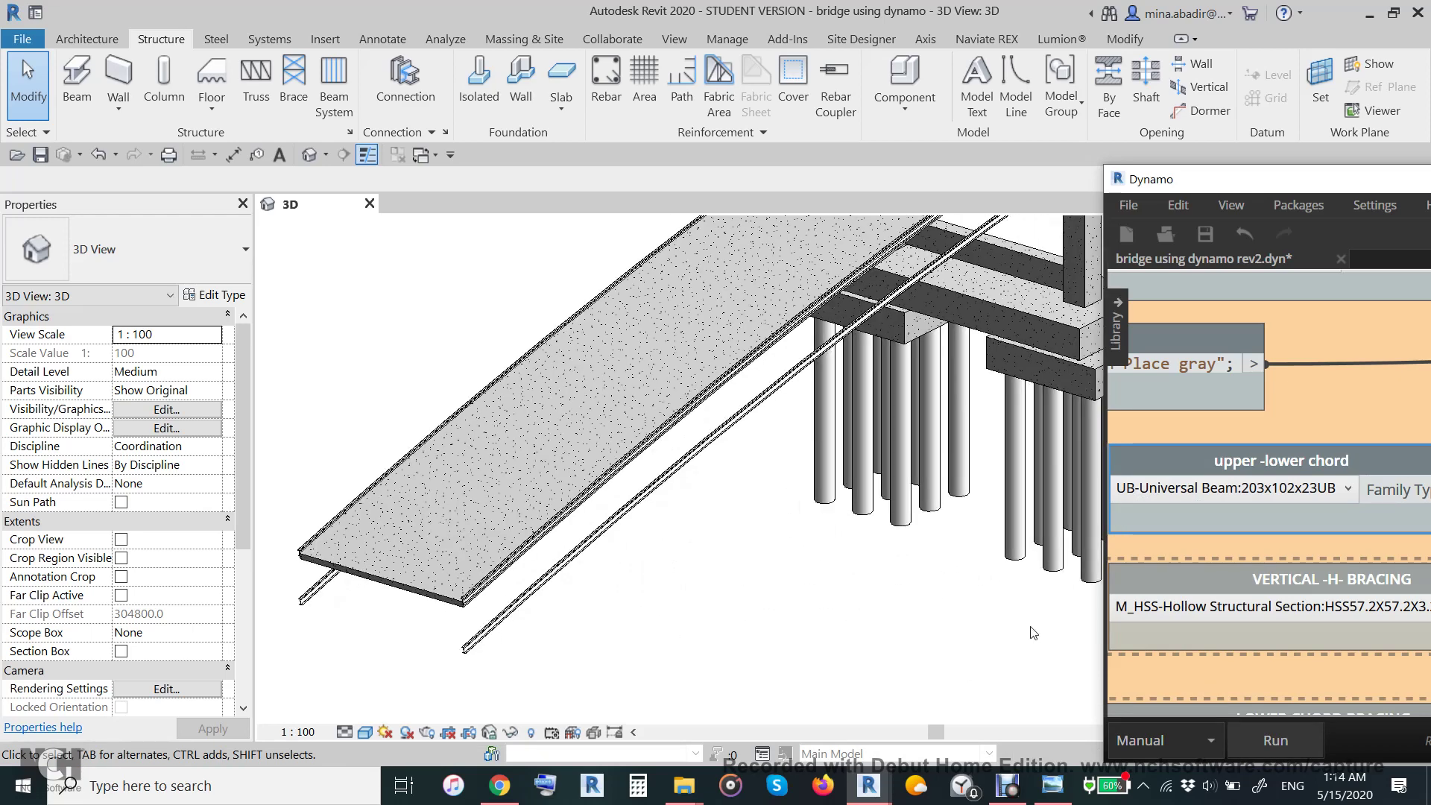
pyautogui.scroll(-5, 739, 593)
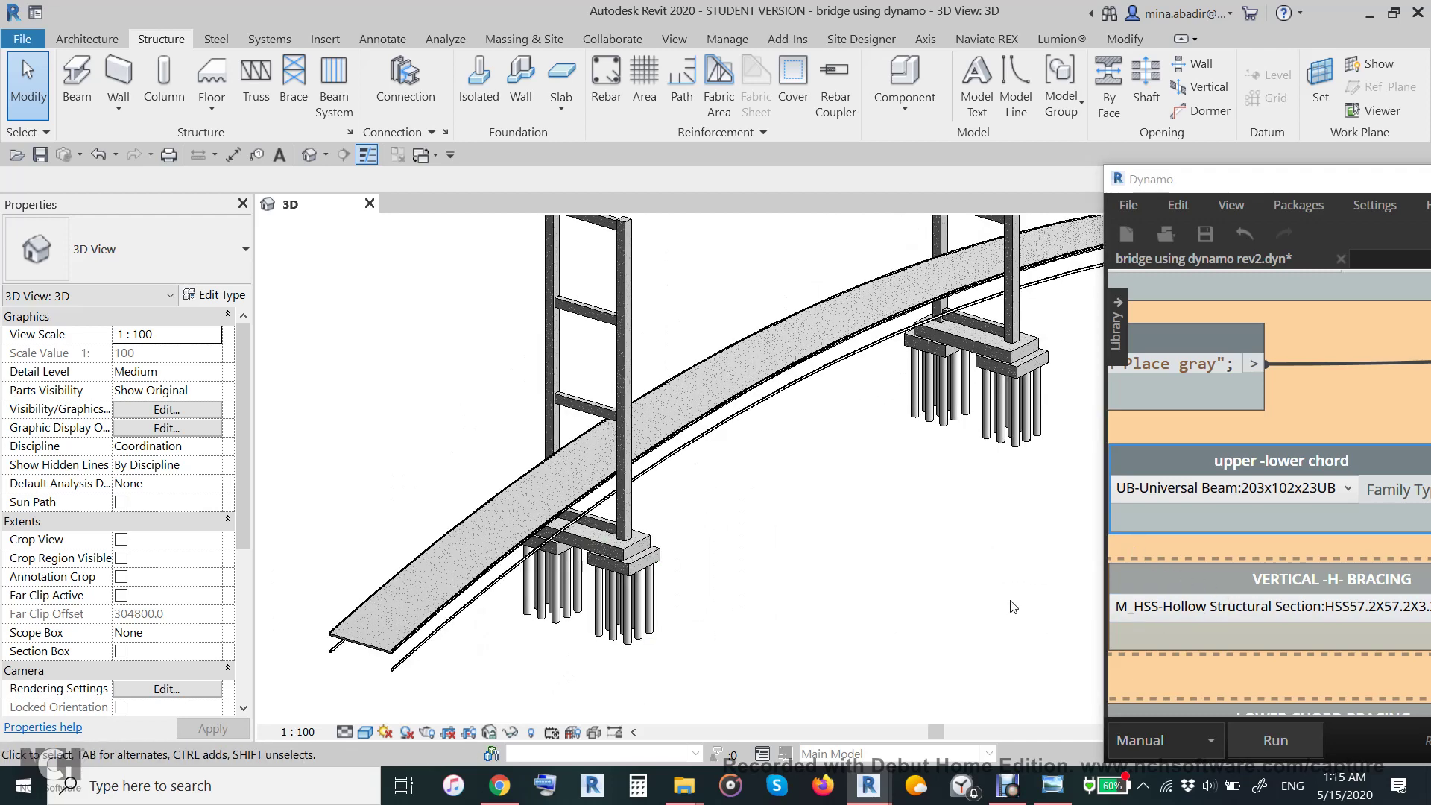
pyautogui.rightClick(1224, 585)
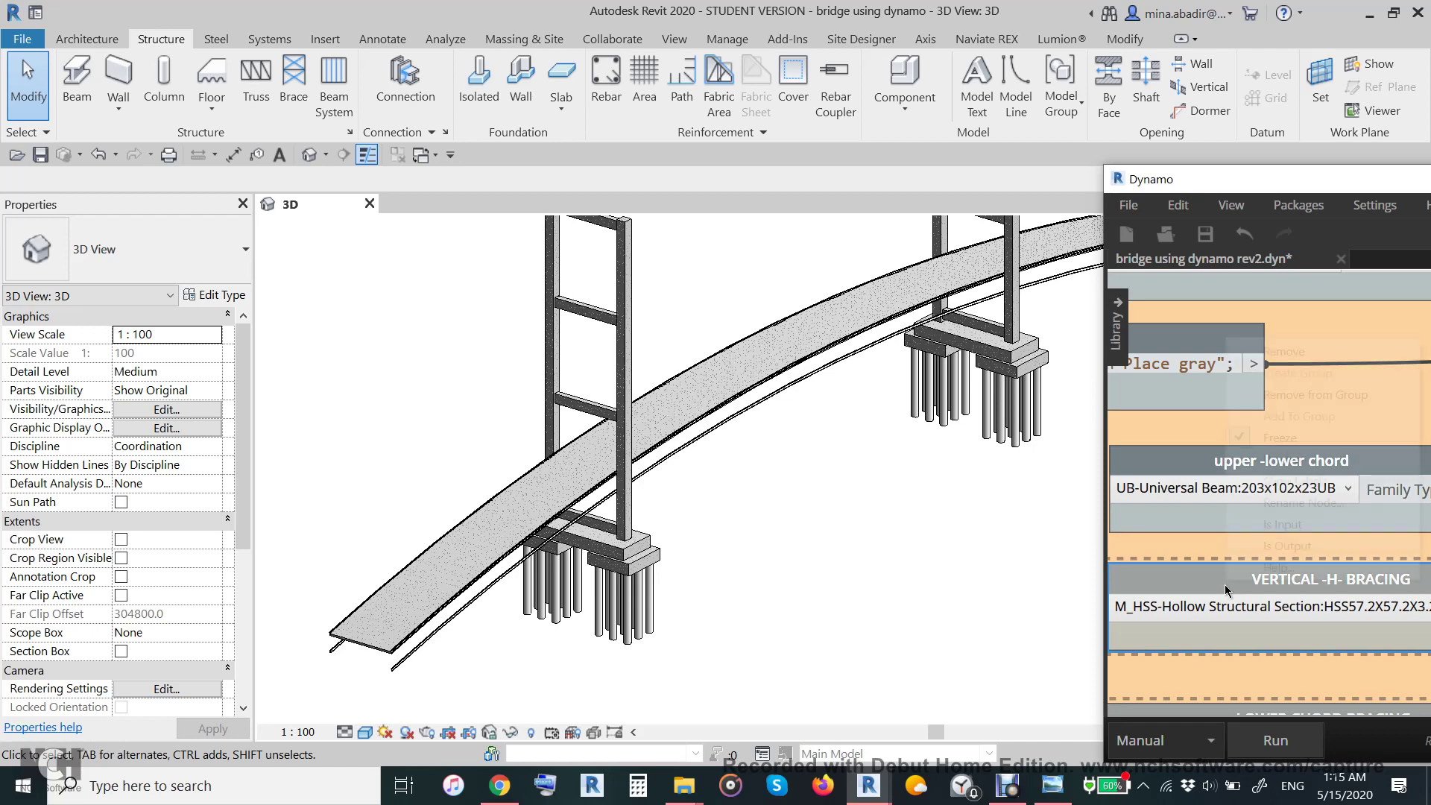
# Unfreeze VERTICAL -H- BRACING and run, adding HSS57.2X57.2X3.2 vertical and diagonal truss members.
pyautogui.click(1300, 440)
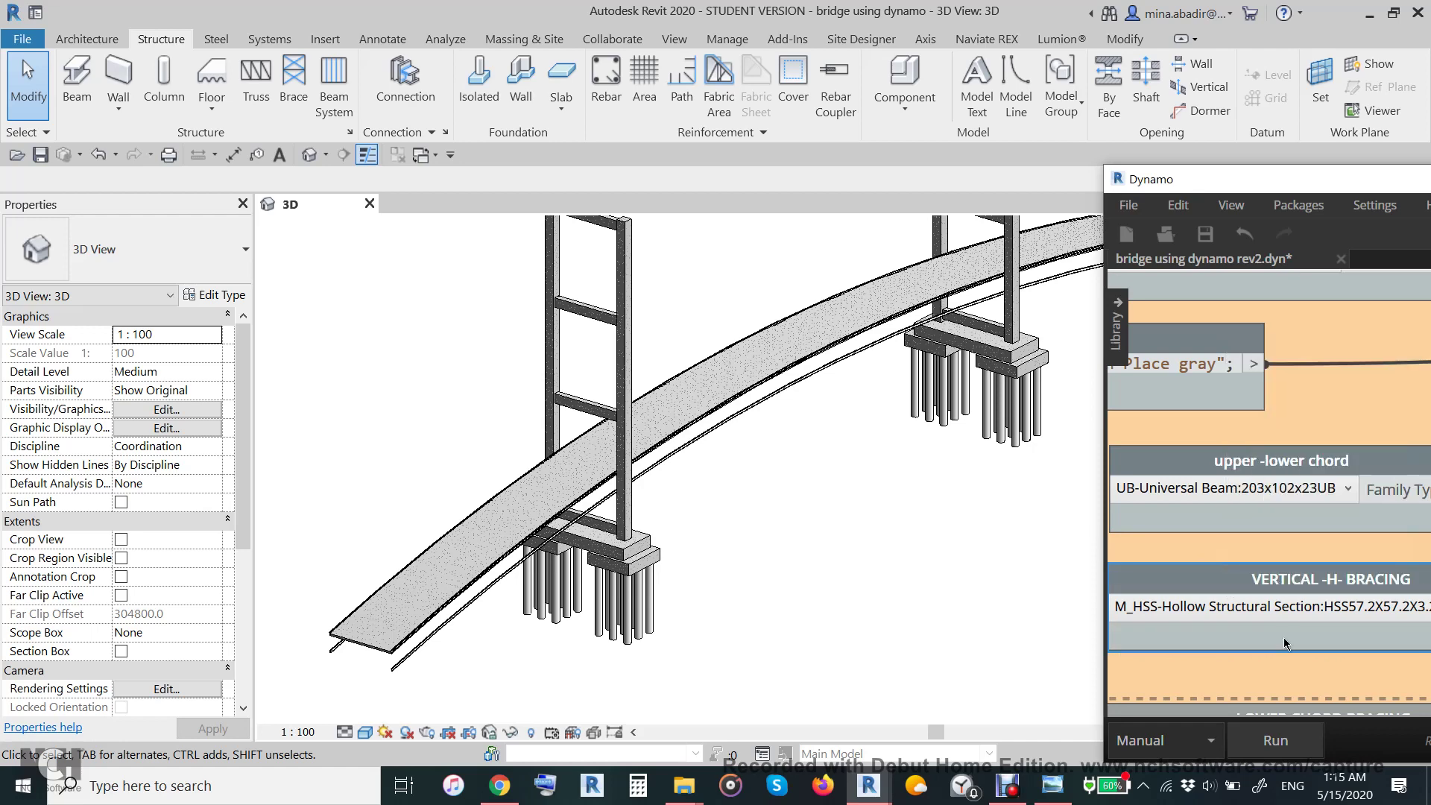
pyautogui.click(1274, 739)
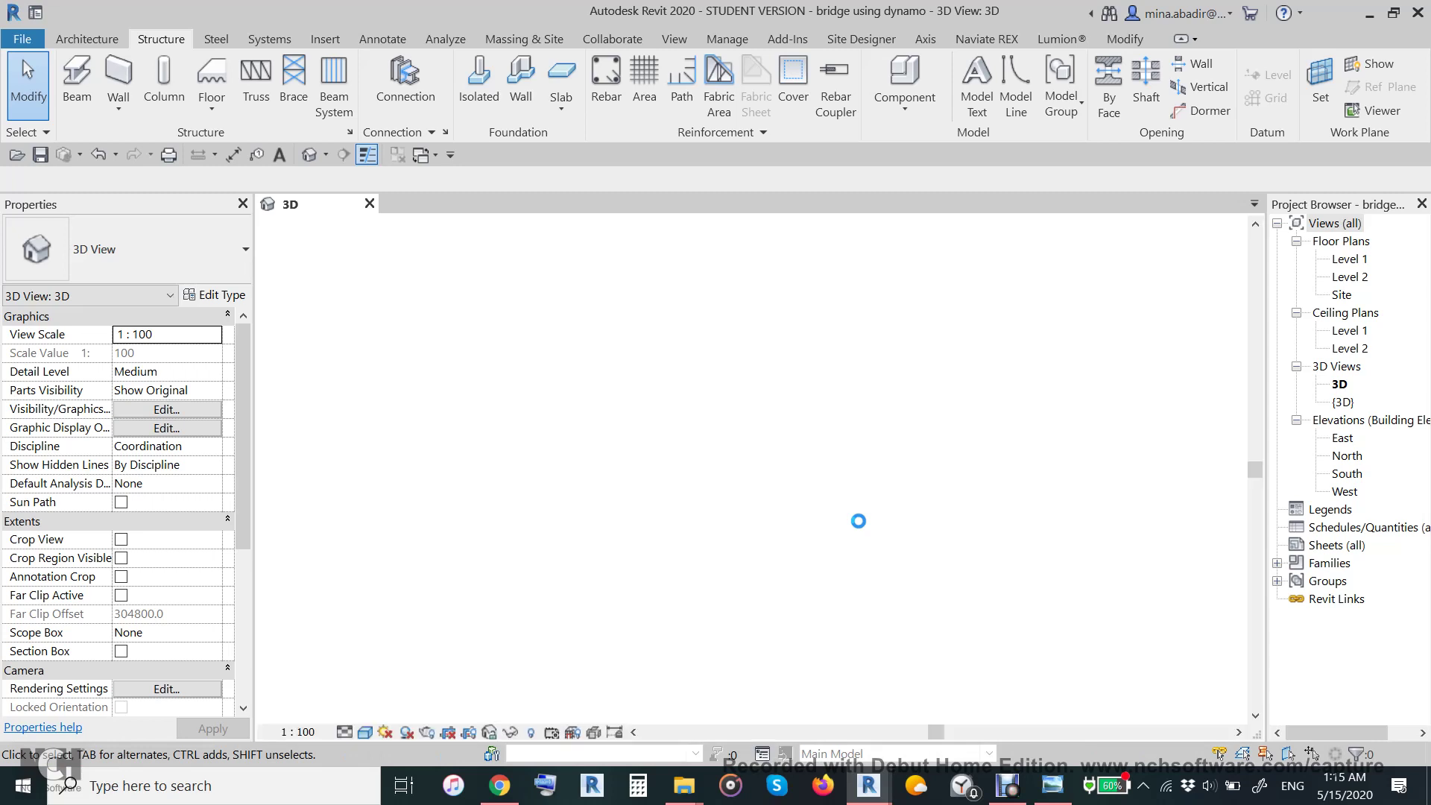
pyautogui.scroll(4, 492, 652)
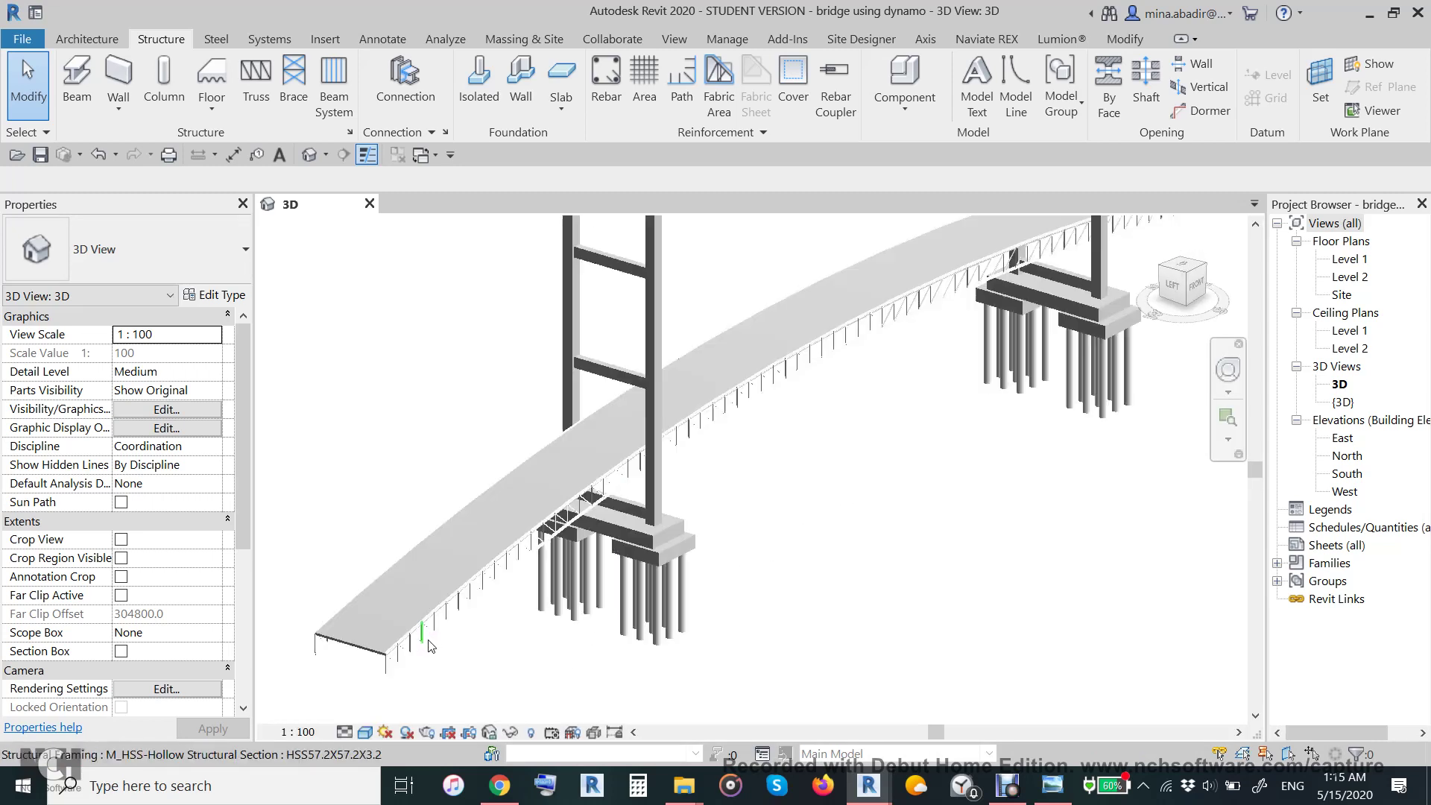
pyautogui.scroll(-5, 571, 594)
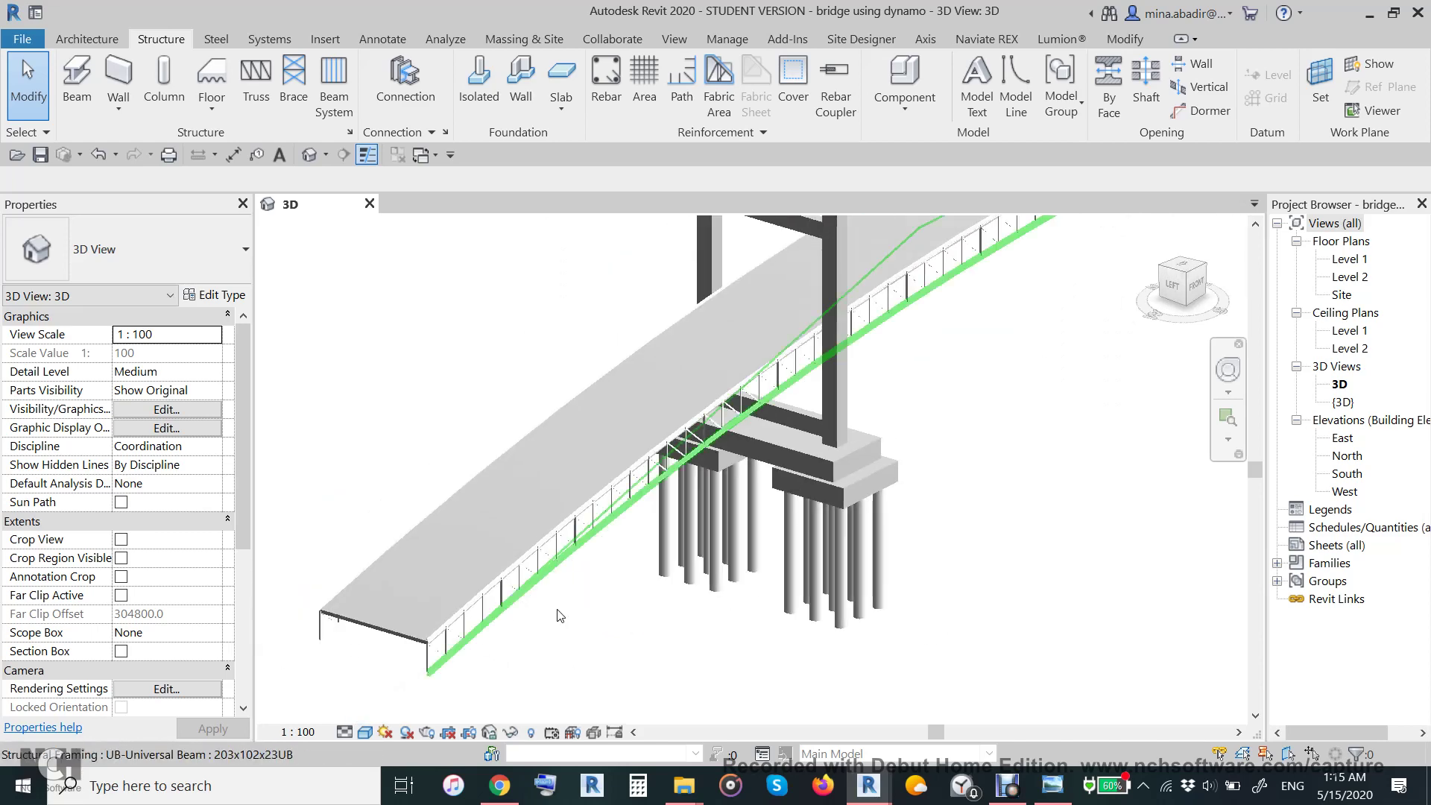
pyautogui.scroll(3, 395, 680)
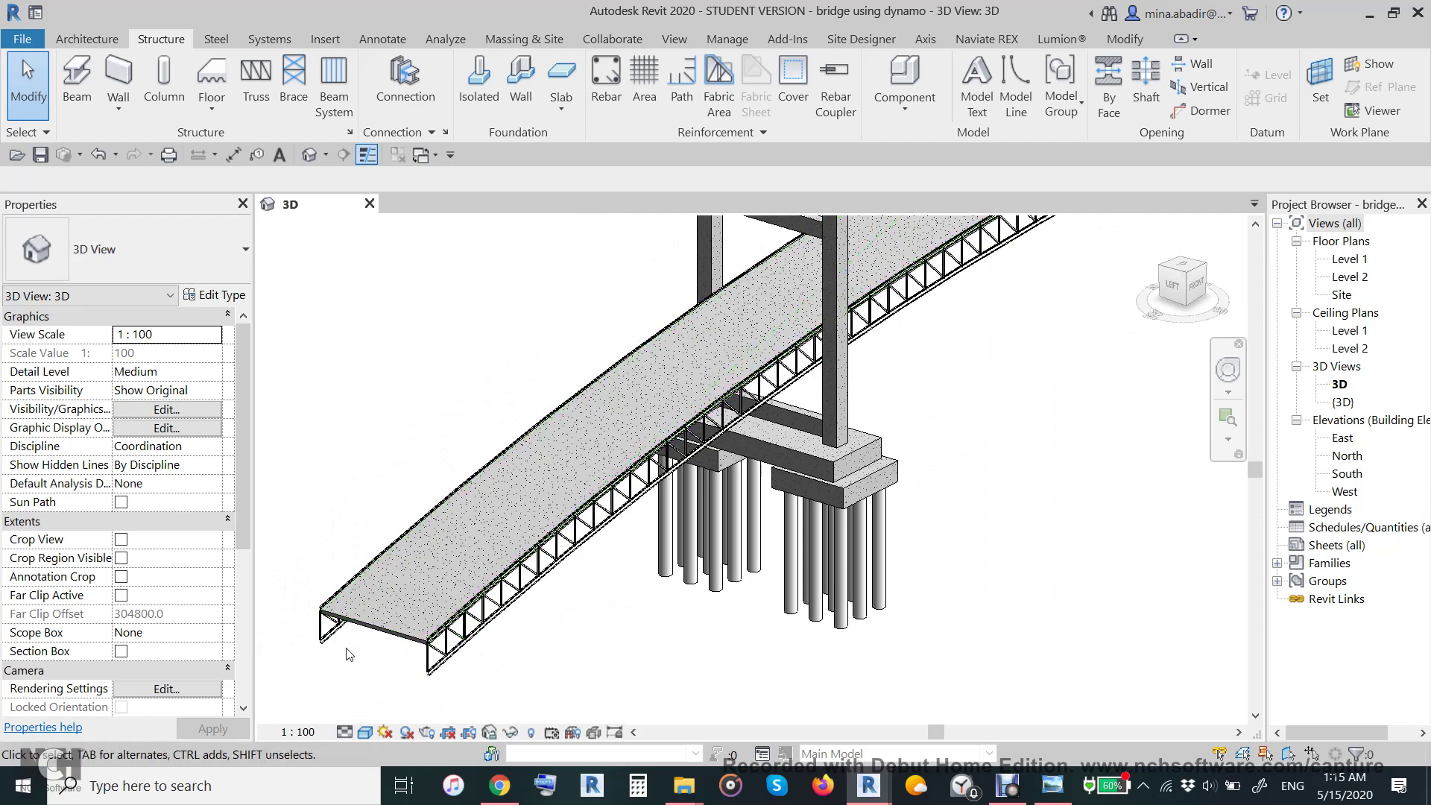
pyautogui.scroll(-2, 692, 542)
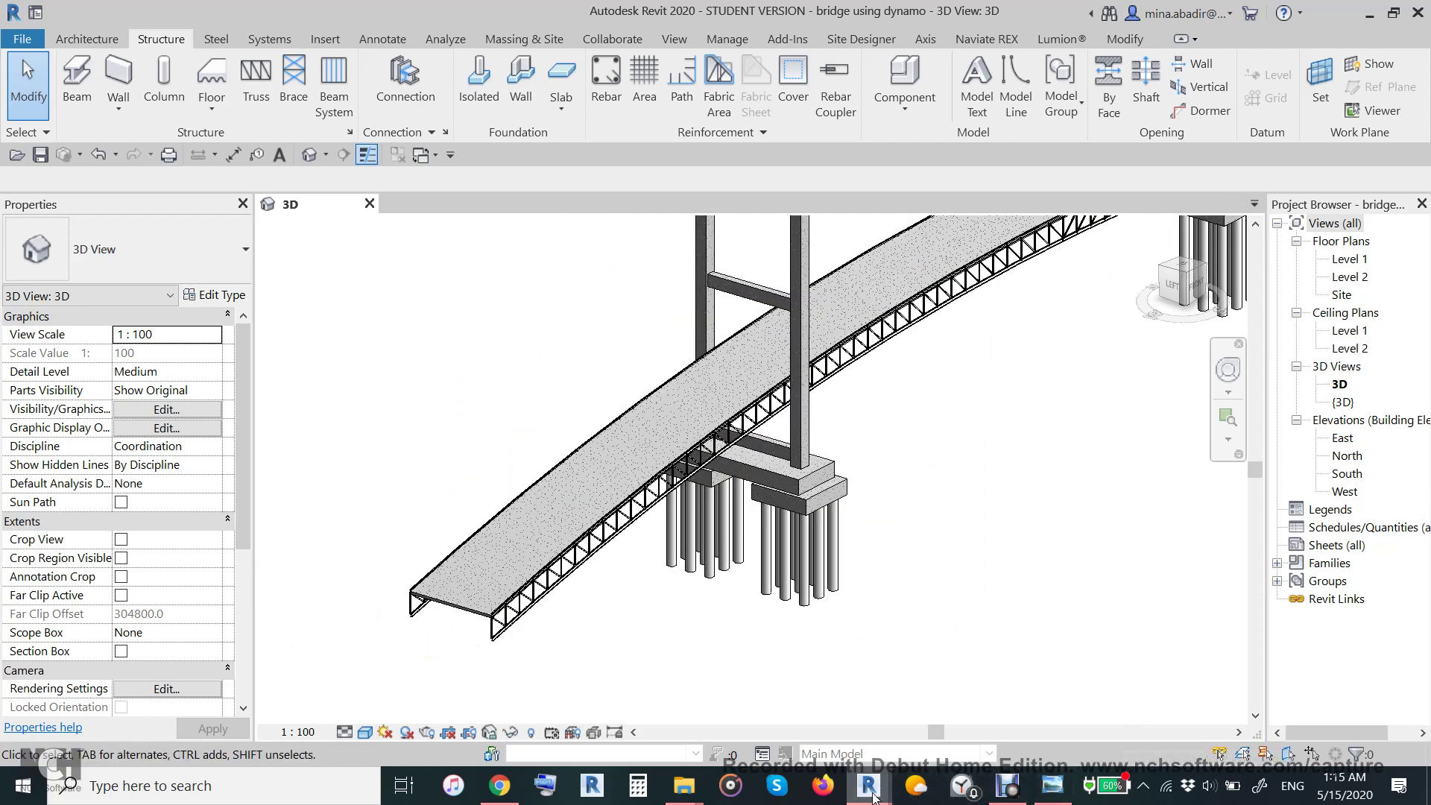
# Unfreeze LOWER CHORD BRACING and run, bracing the deck underside with HSS57.2X57.2X3.2 members.
pyautogui.click(827, 700)
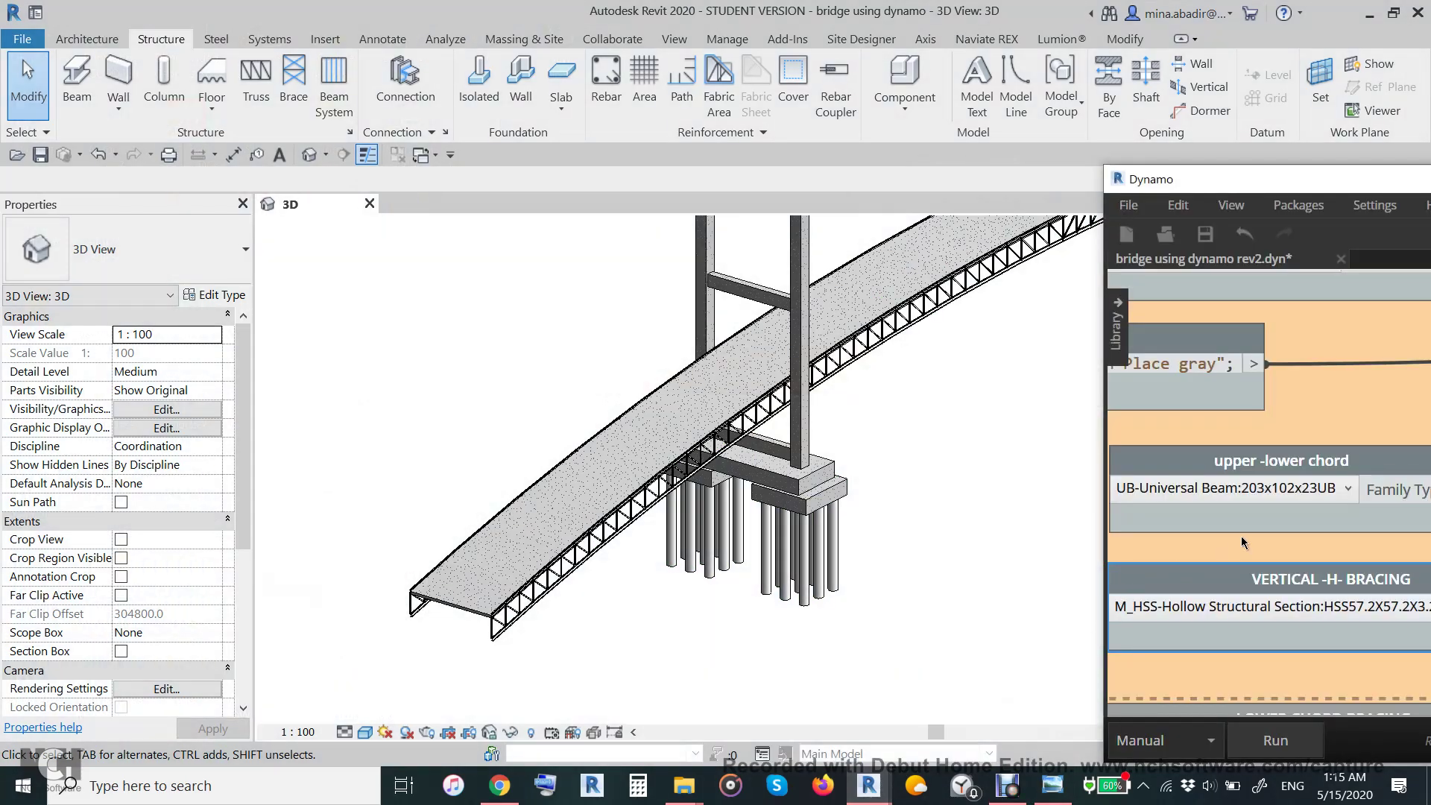
pyautogui.scroll(-2, 1267, 492)
pyautogui.moveTo(1304, 443); pyautogui.dragTo(1281, 361, button='middle')
pyautogui.rightClick(1276, 498)
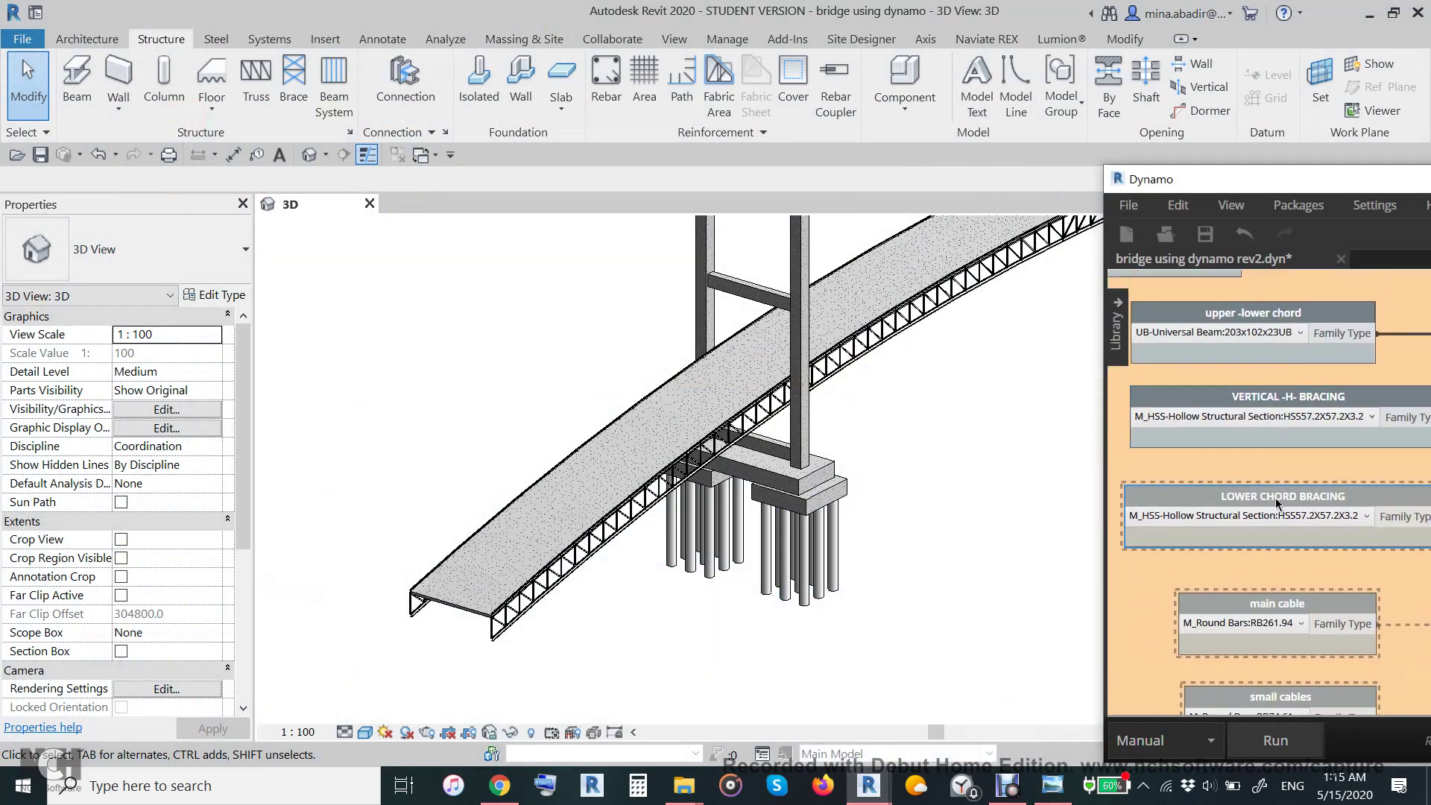
pyautogui.click(1158, 605)
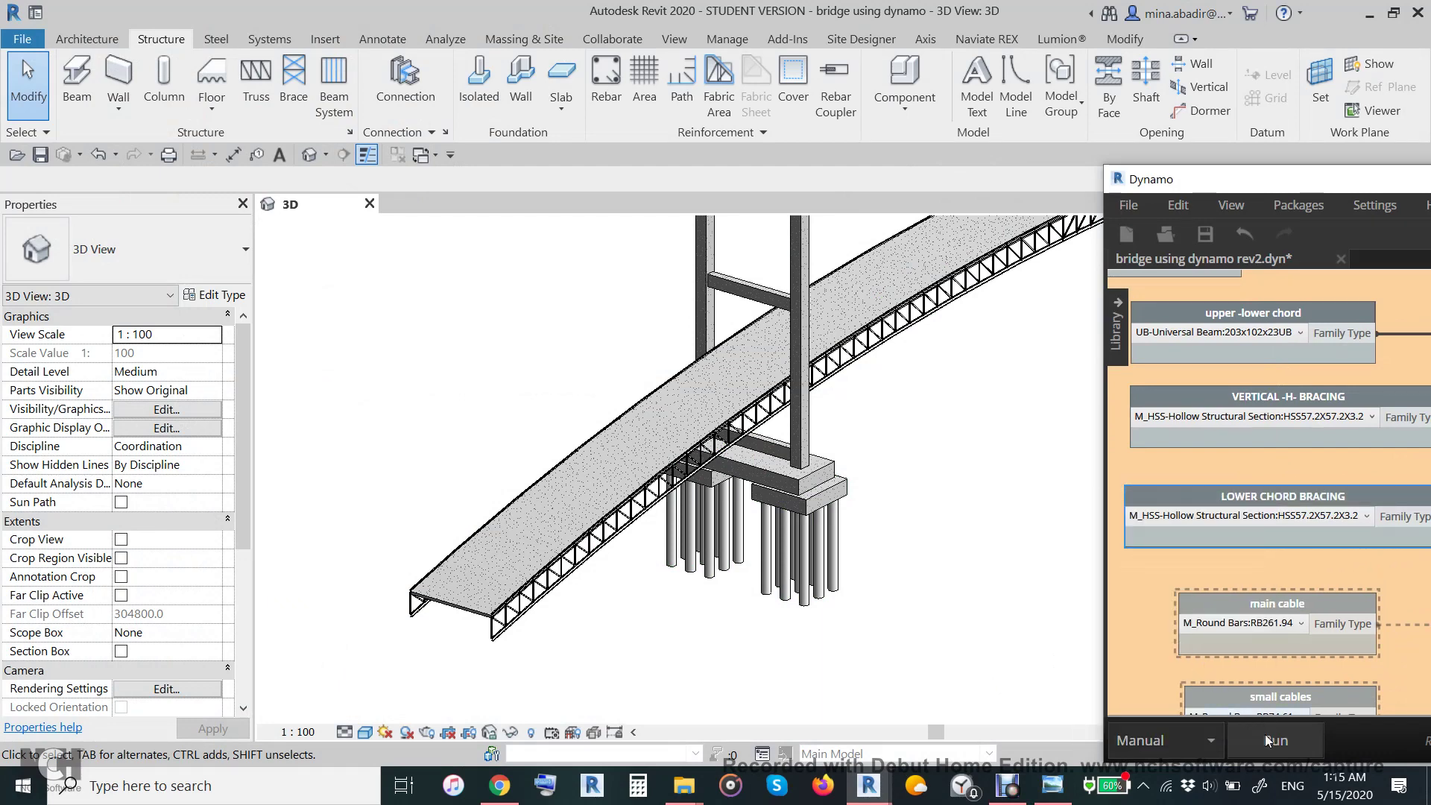
pyautogui.click(1271, 746)
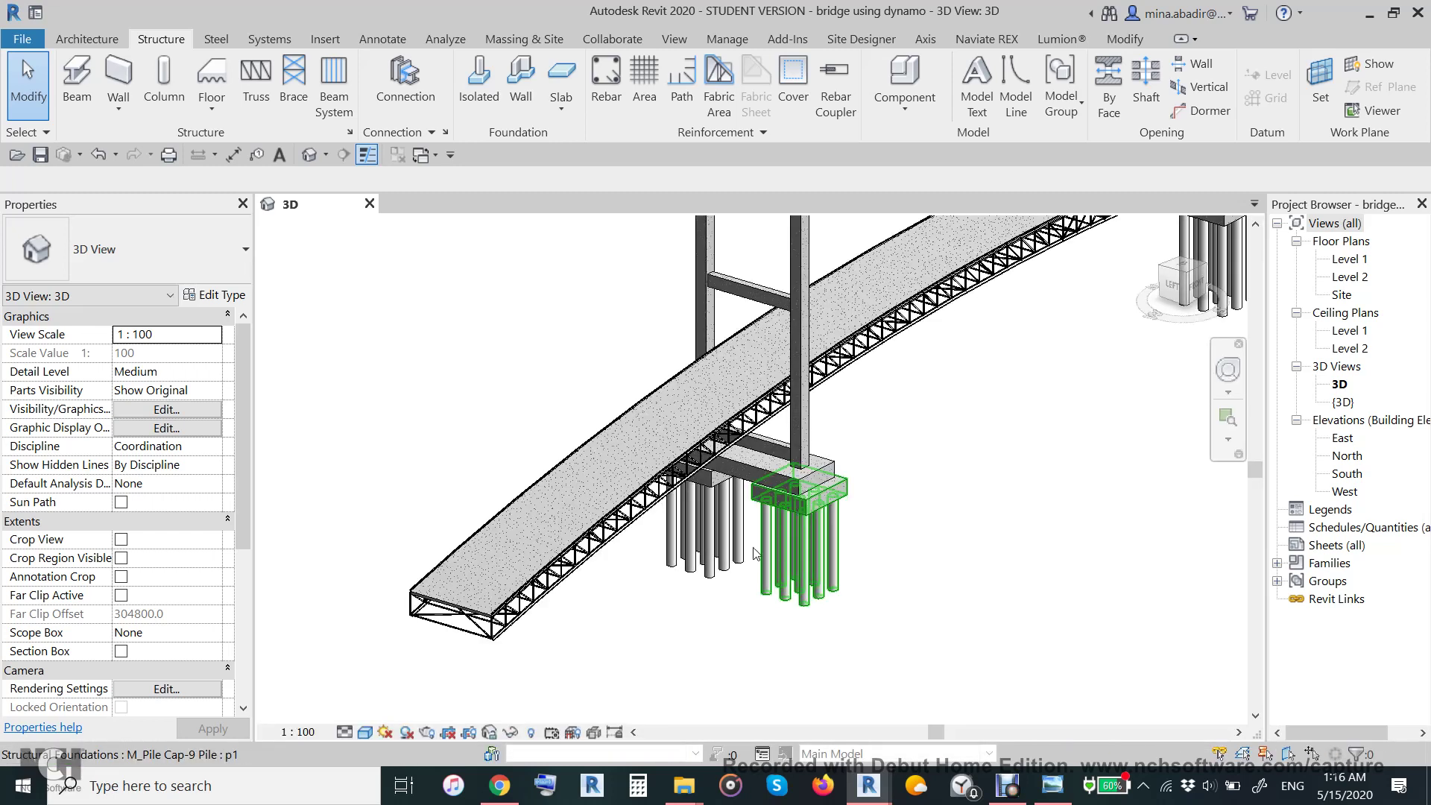
pyautogui.scroll(-5, 736, 558)
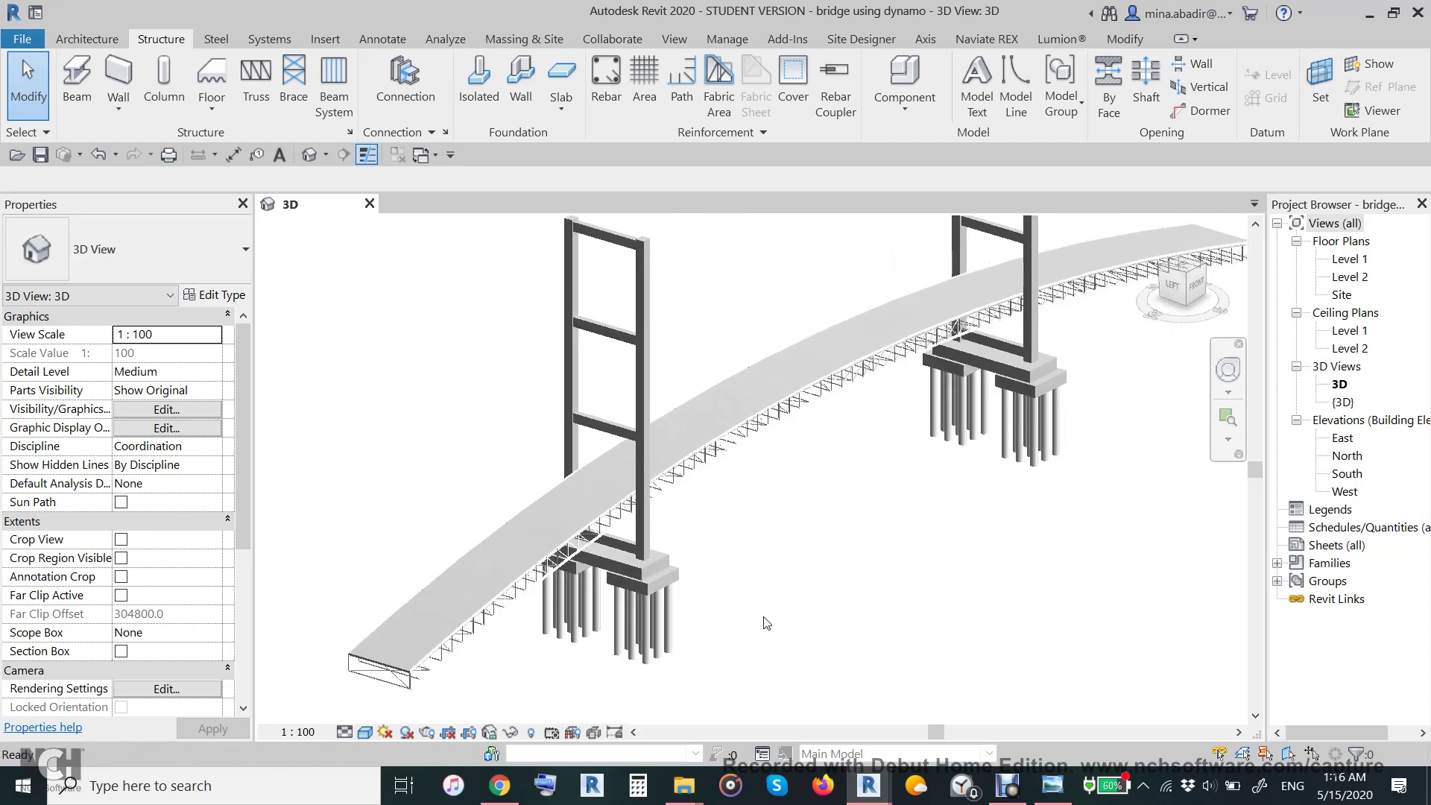
pyautogui.scroll(-2, 766, 622)
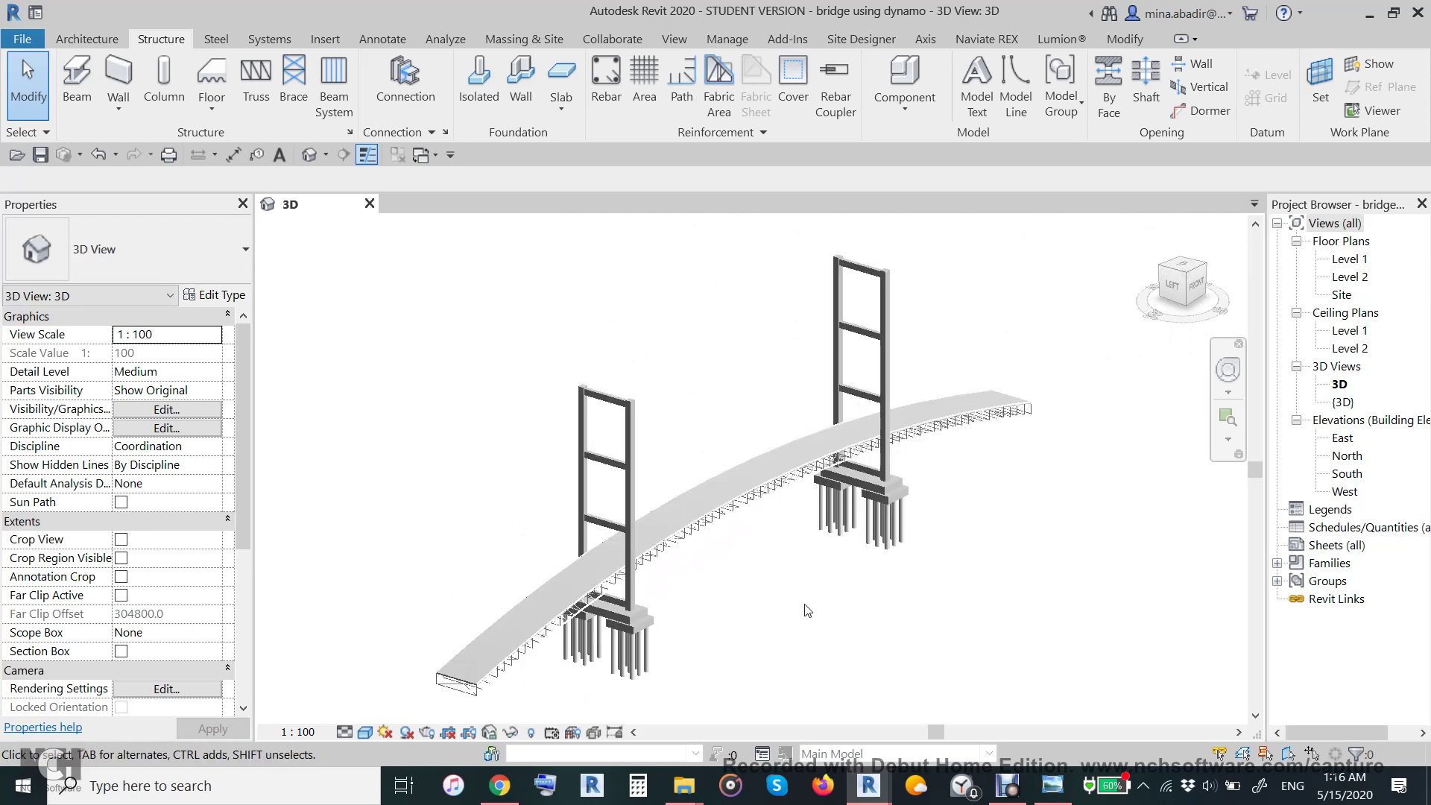
pyautogui.moveTo(807, 611); pyautogui.dragTo(792, 593, button='middle')
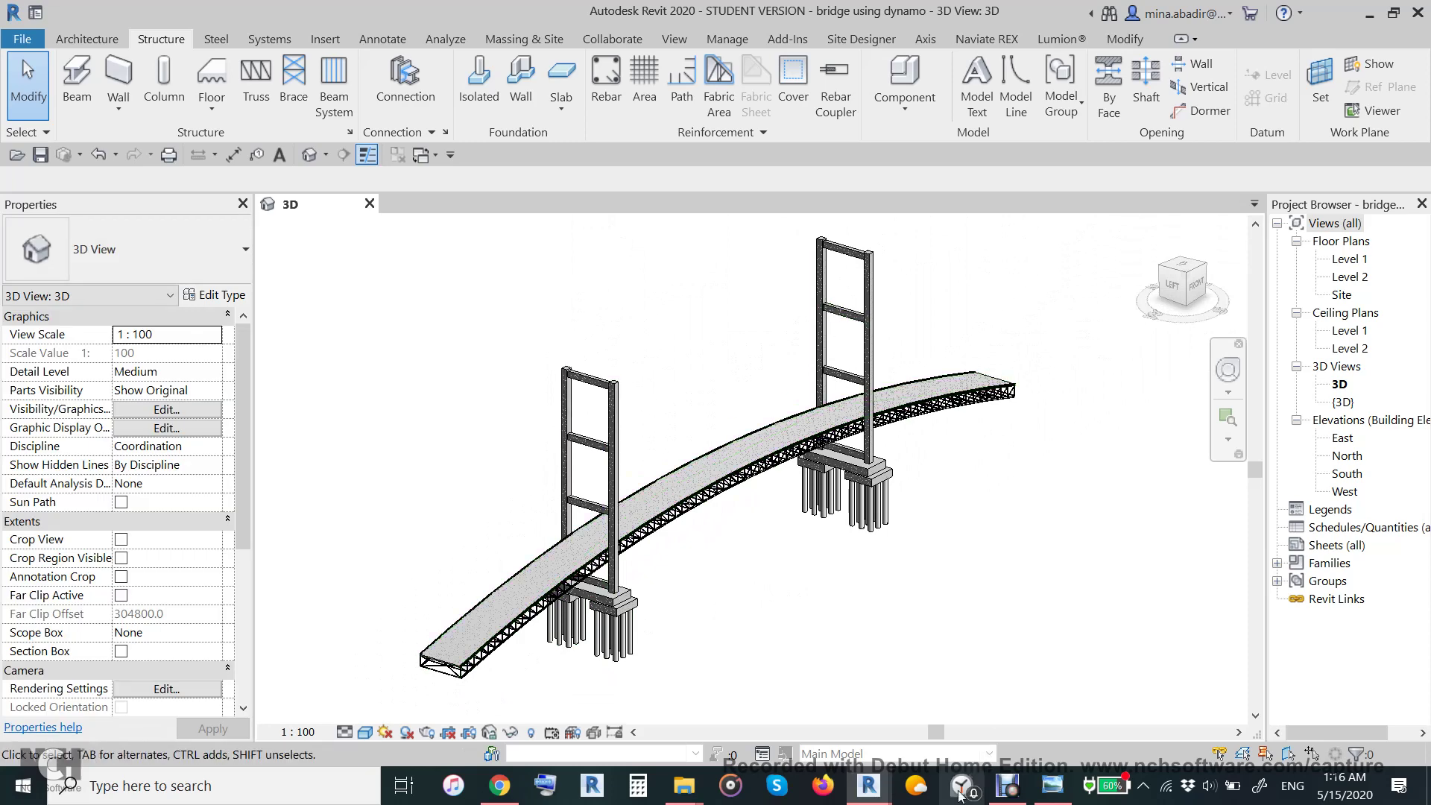
# Unfreeze the main cable node to sweep two main cables over the towers, then recentre the bridge.
pyautogui.moveTo(868, 785)
pyautogui.click(813, 745)
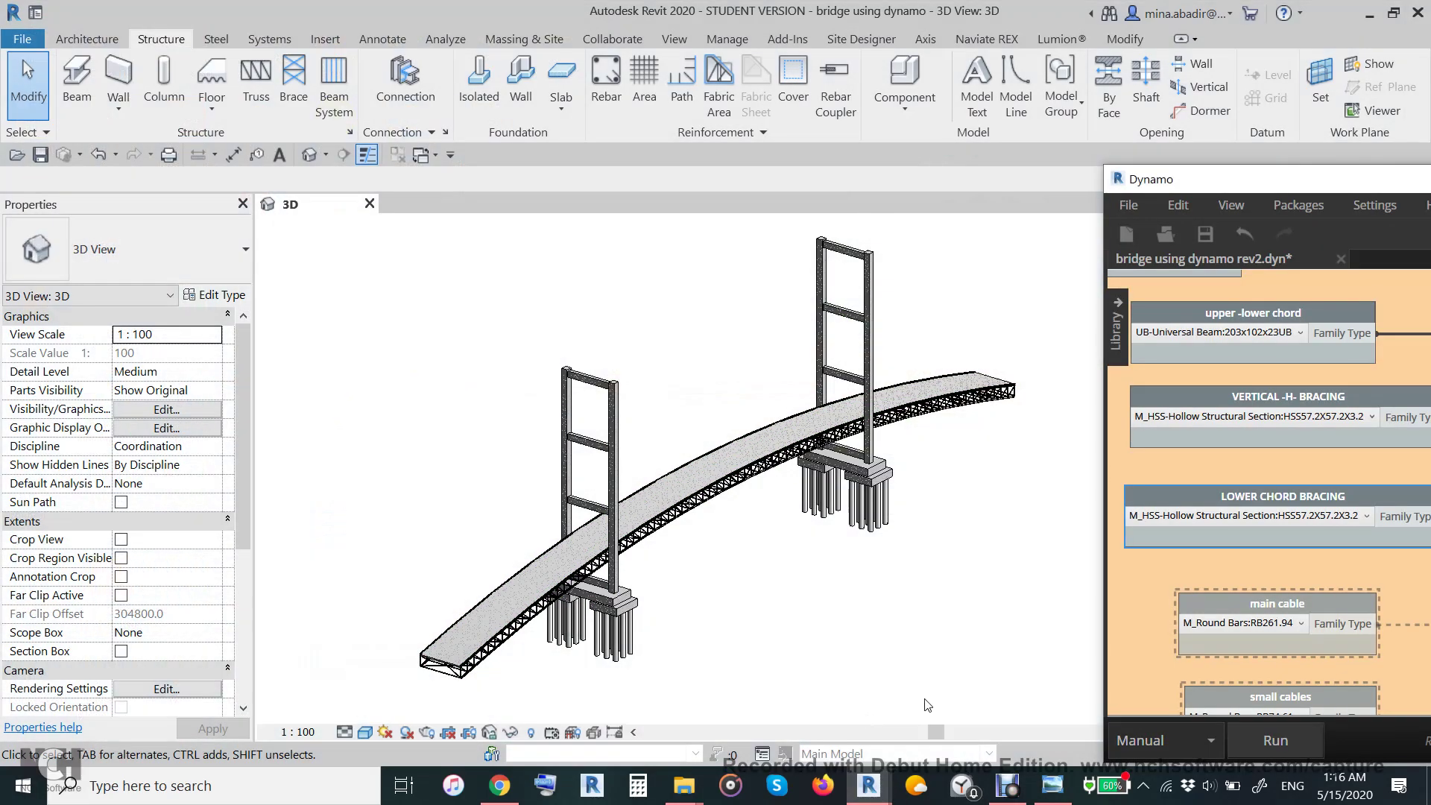
pyautogui.click(1257, 610)
pyautogui.rightClick(1256, 610)
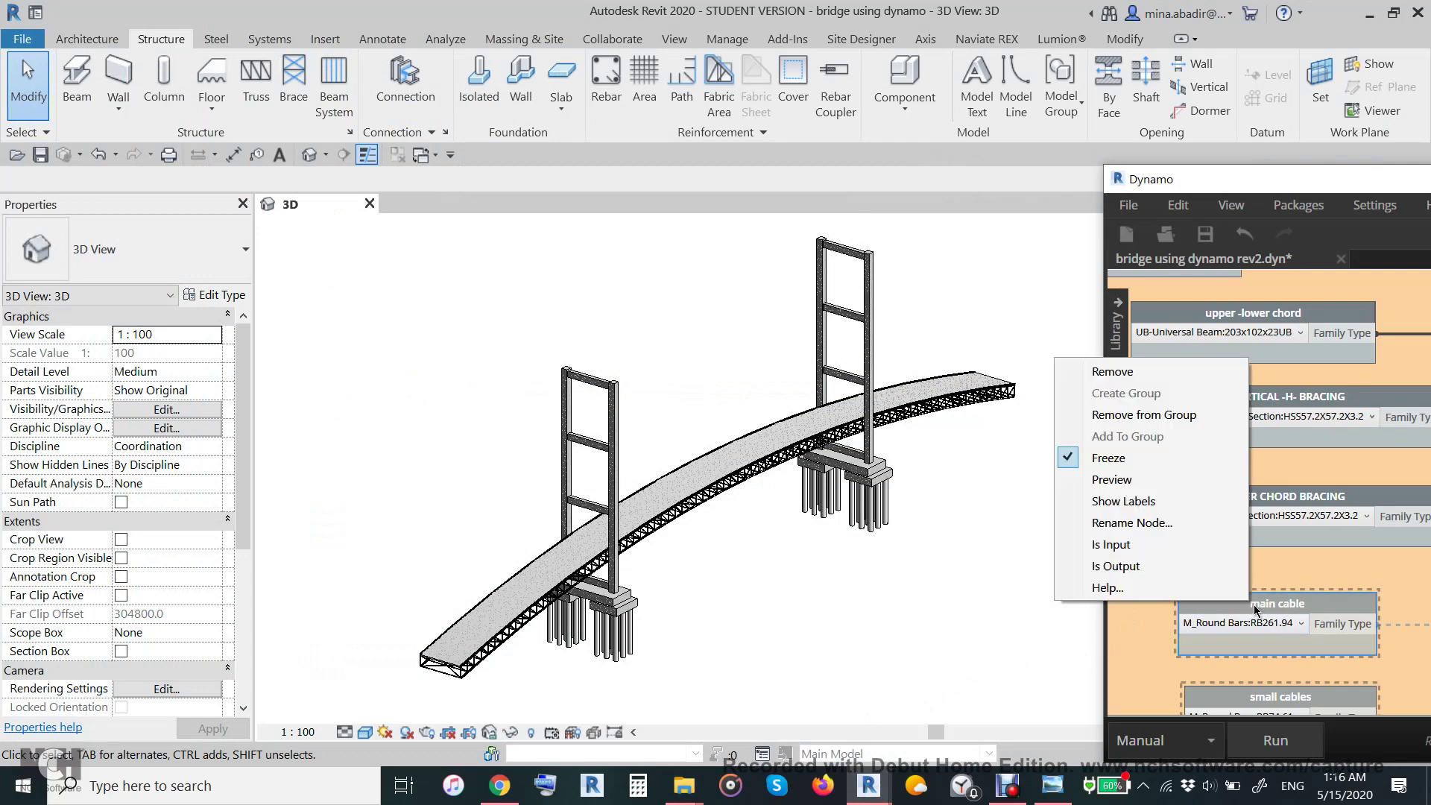
pyautogui.click(1124, 458)
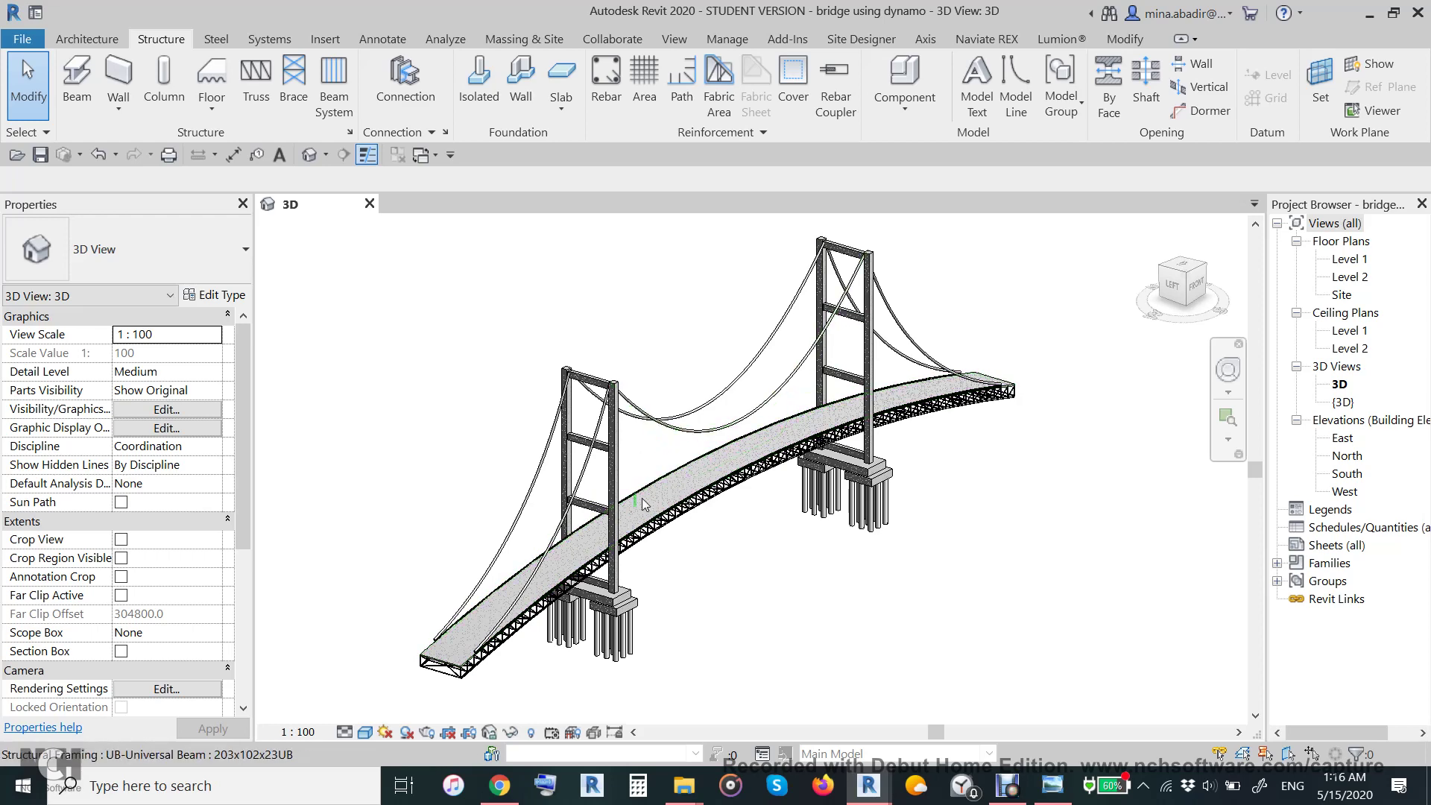
pyautogui.scroll(4, 522, 611)
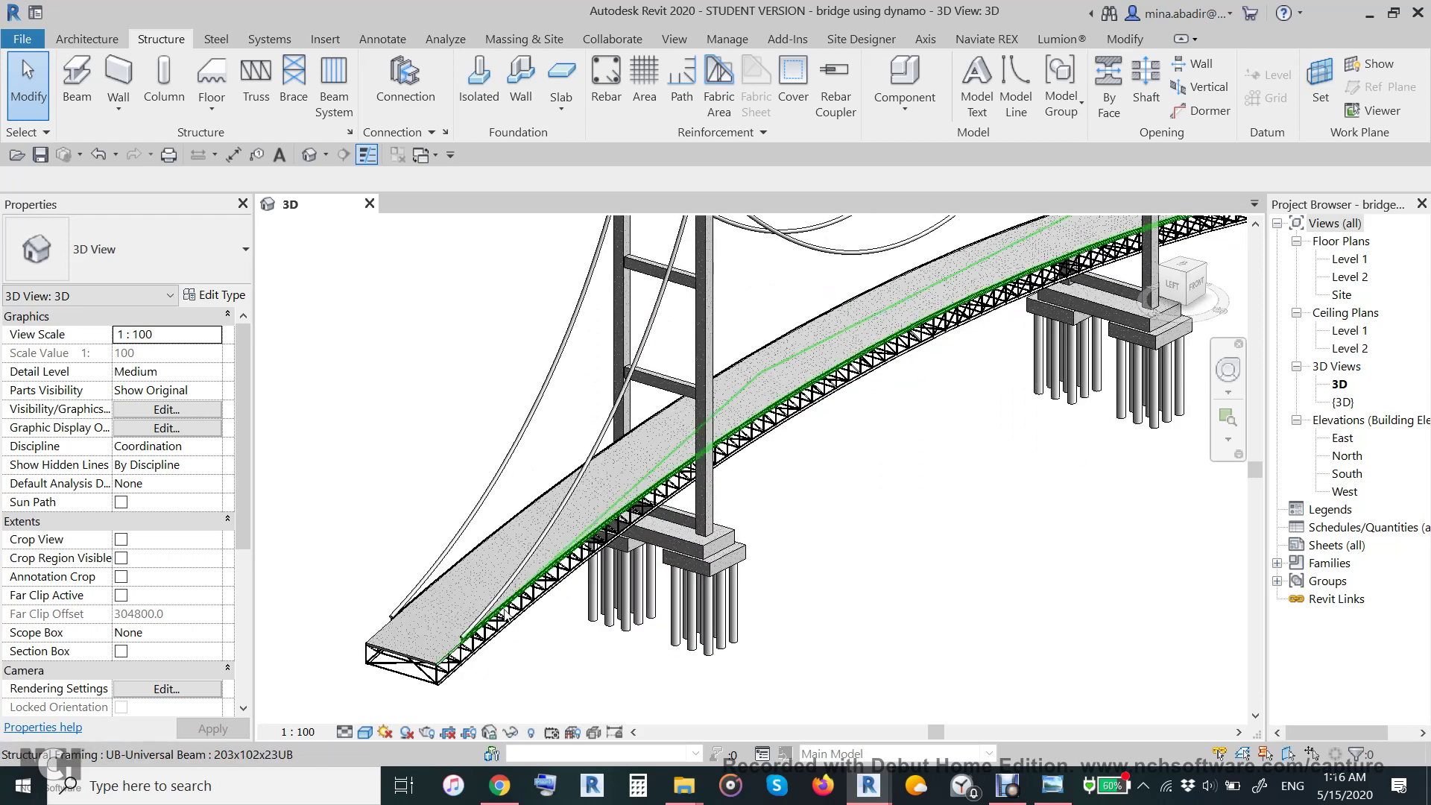
pyautogui.scroll(-6, 797, 579)
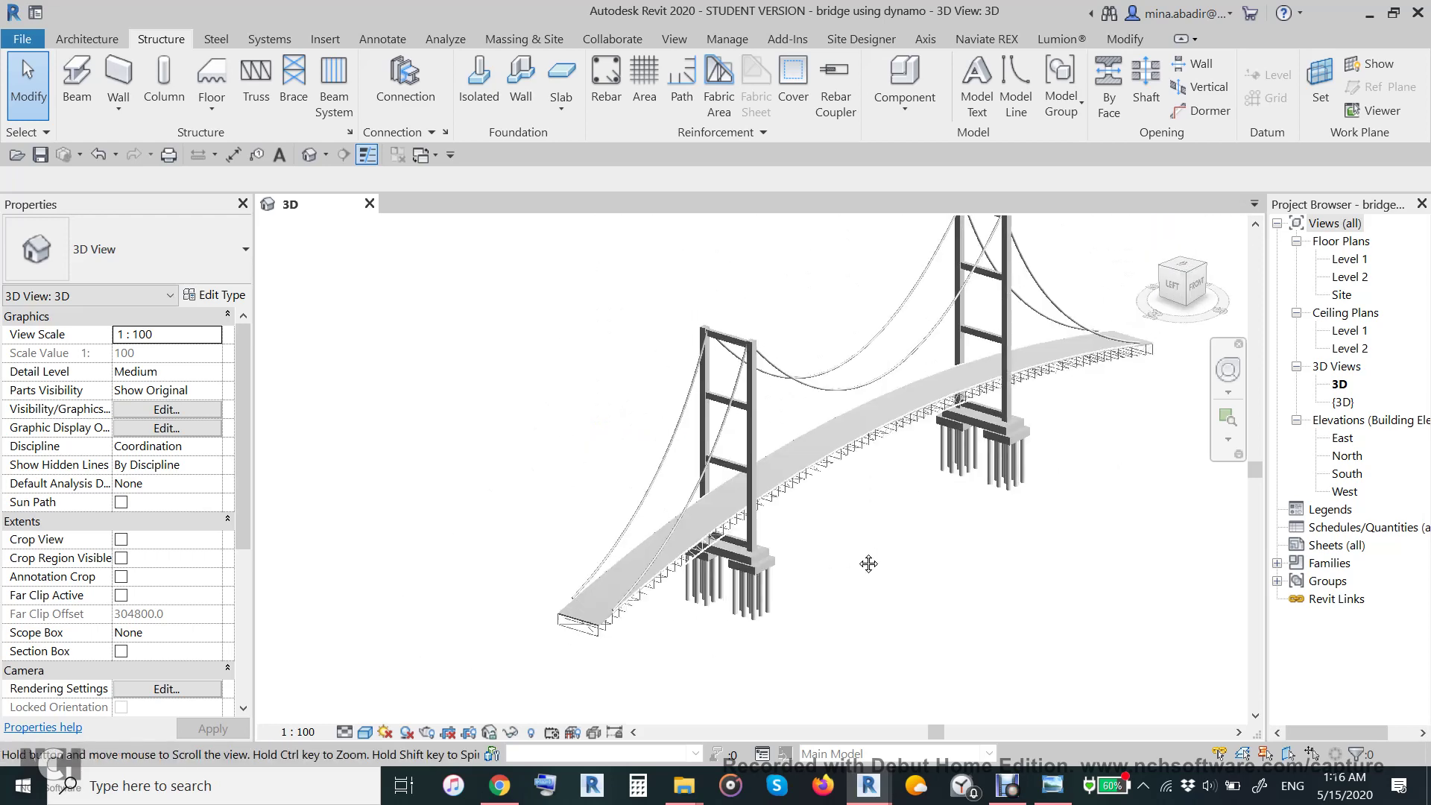
pyautogui.moveTo(848, 575); pyautogui.dragTo(796, 601, button='middle')
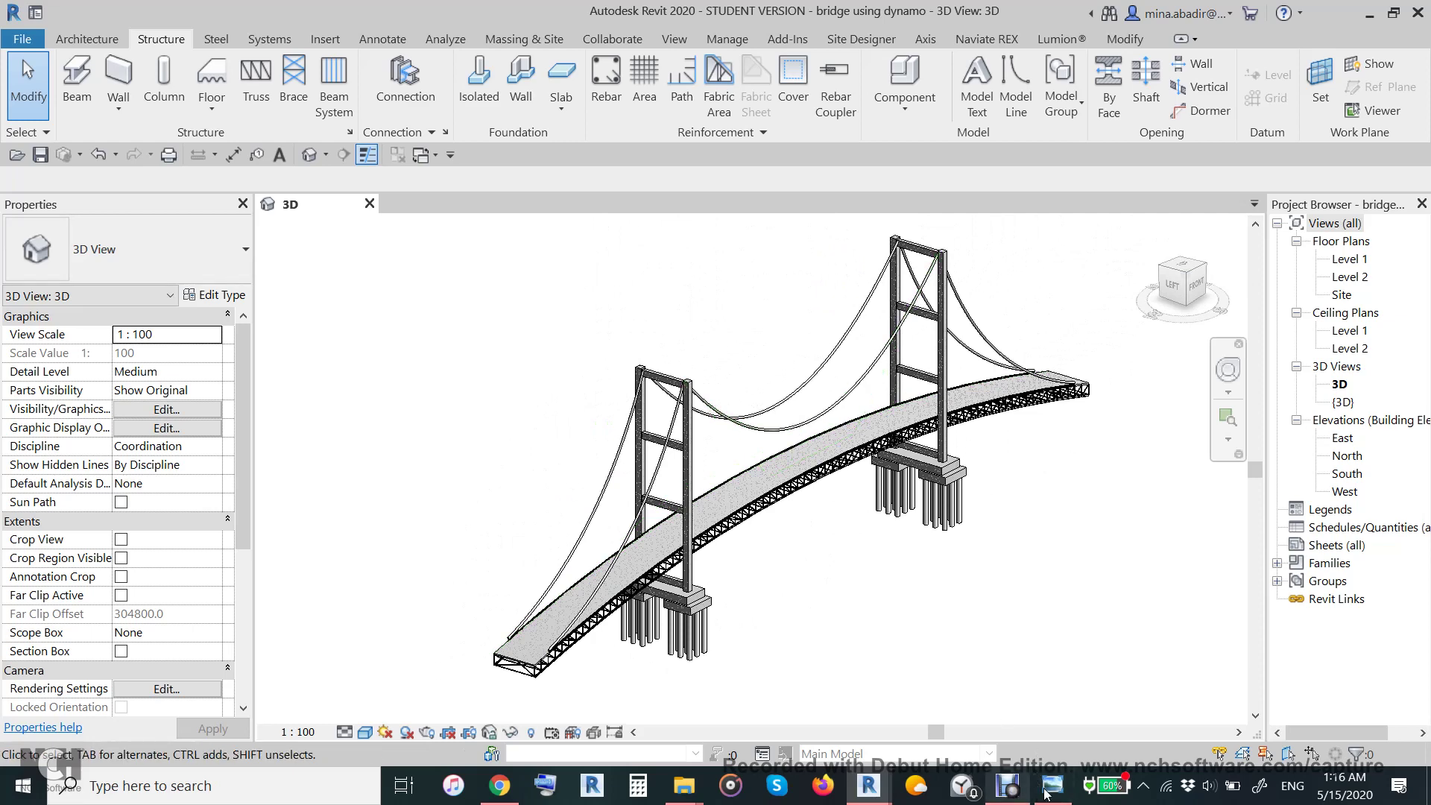
# Unfreeze the small cables node so hanger cables link the main cables to the deck.
pyautogui.moveTo(868, 786)
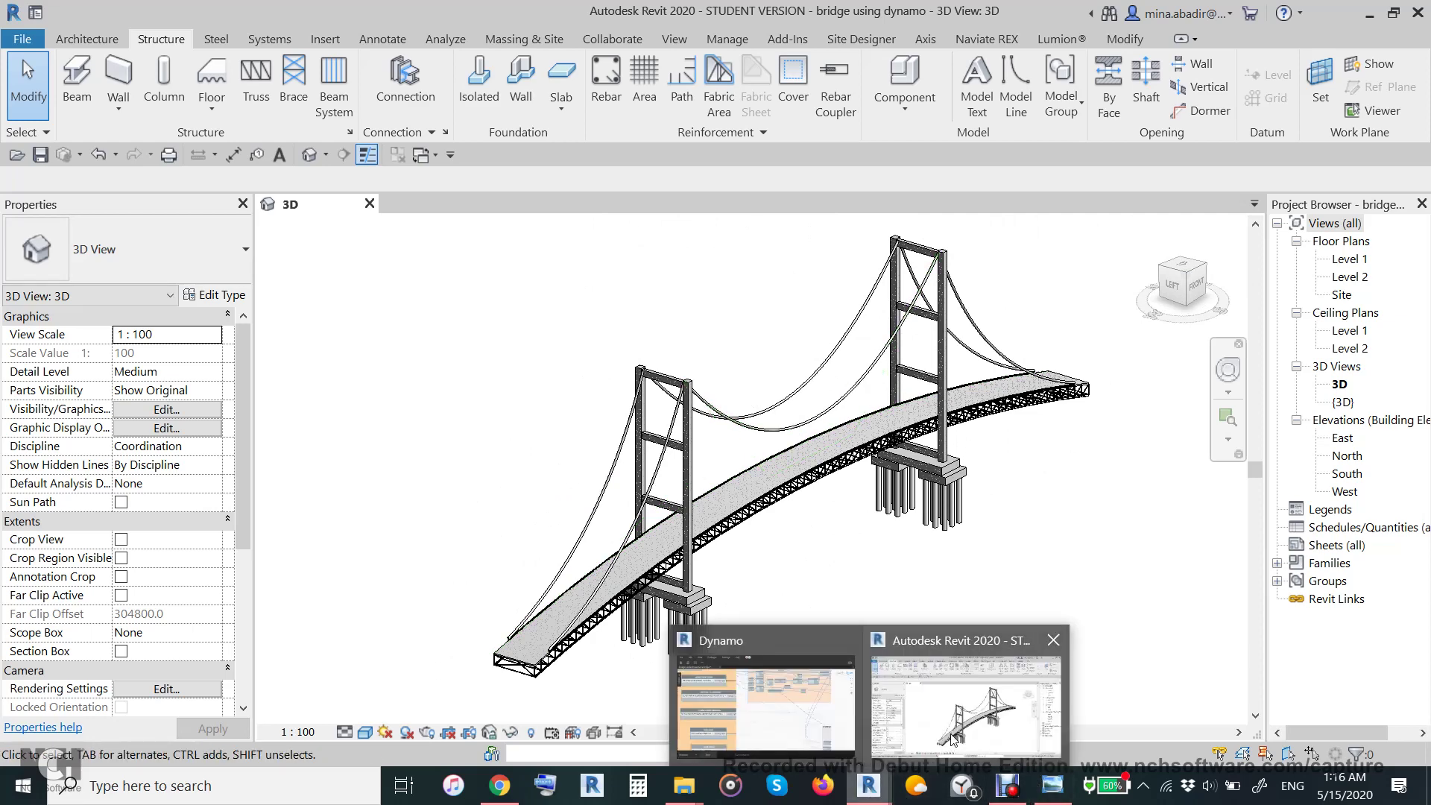
pyautogui.click(818, 715)
pyautogui.scroll(-3, 1272, 461)
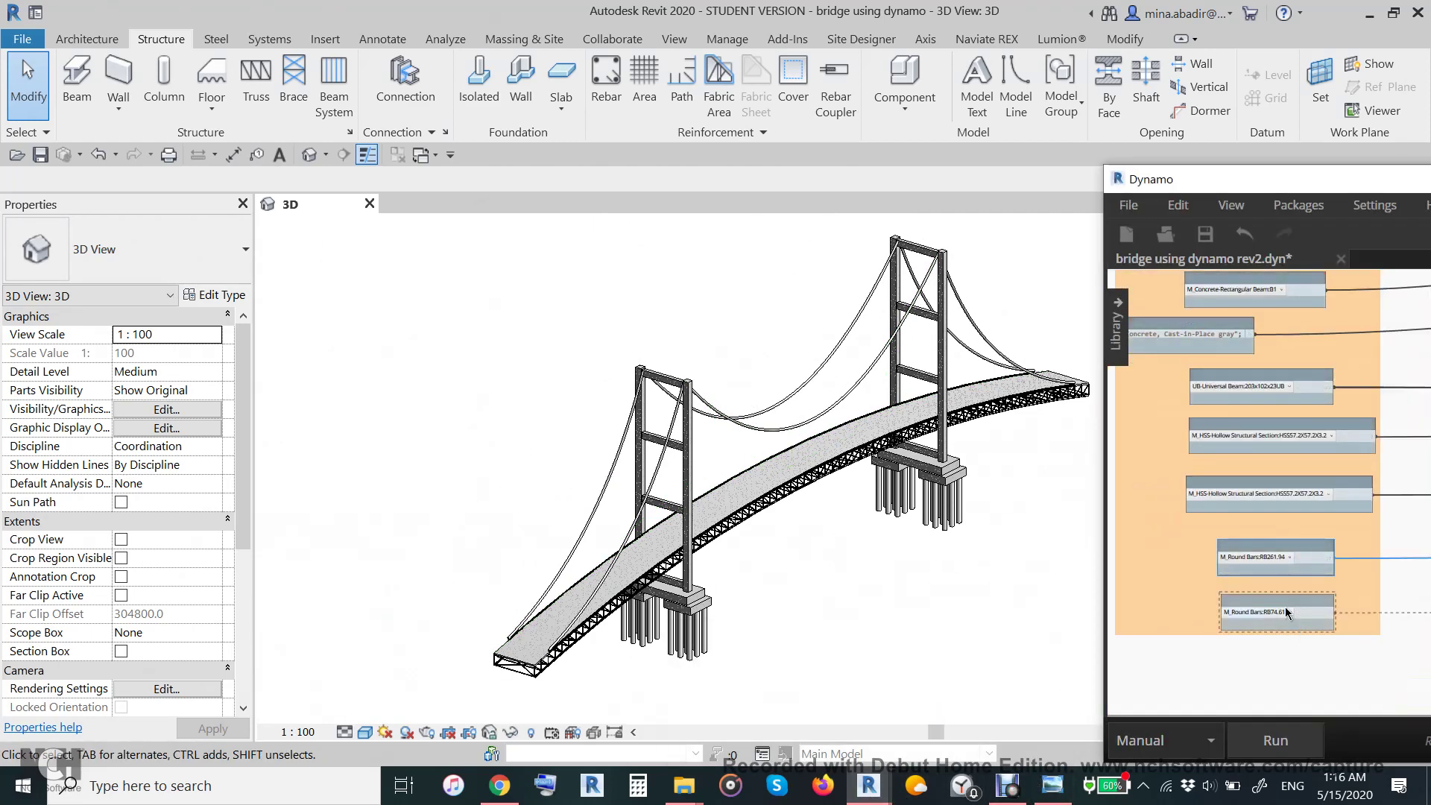
pyautogui.scroll(4, 1285, 609)
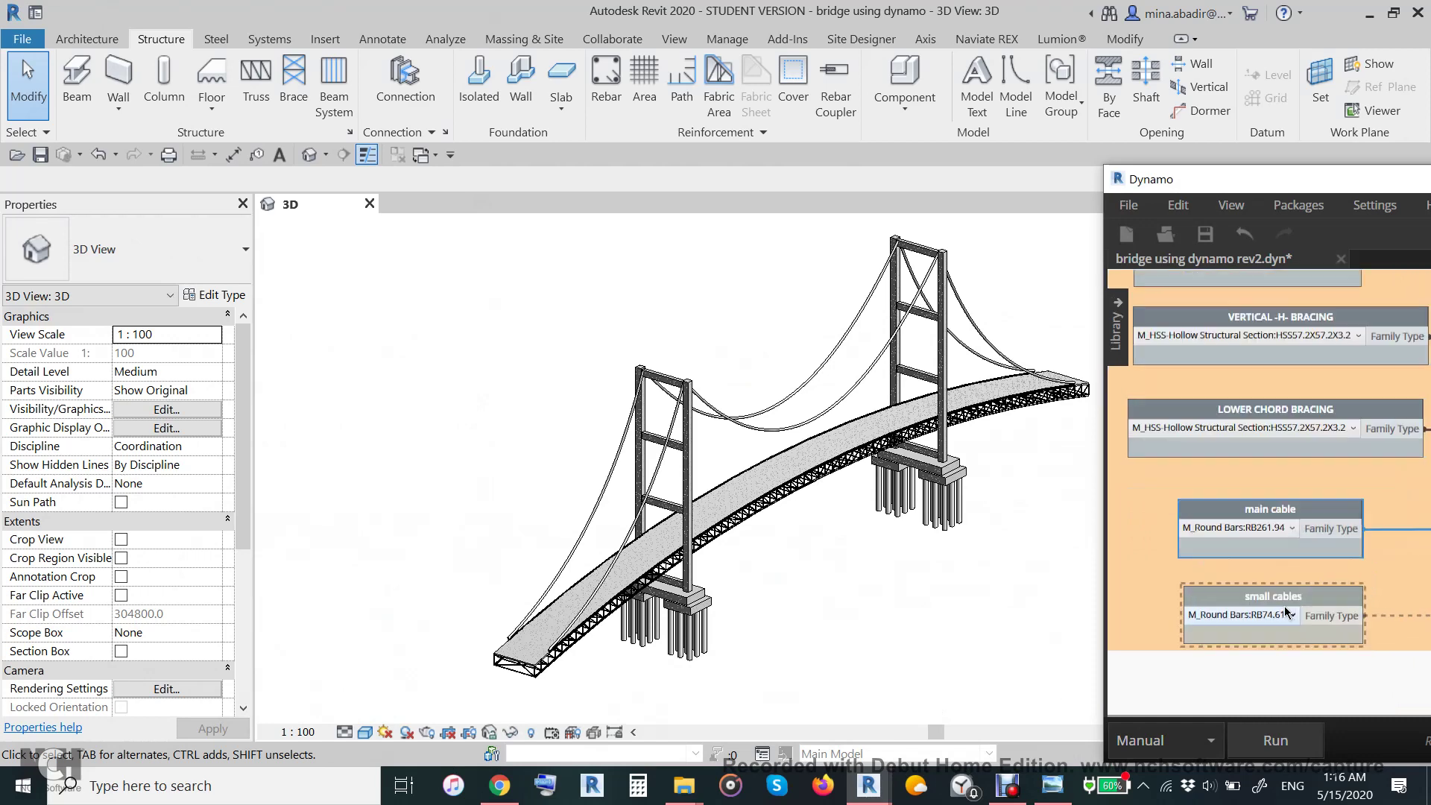
pyautogui.rightClick(1246, 595)
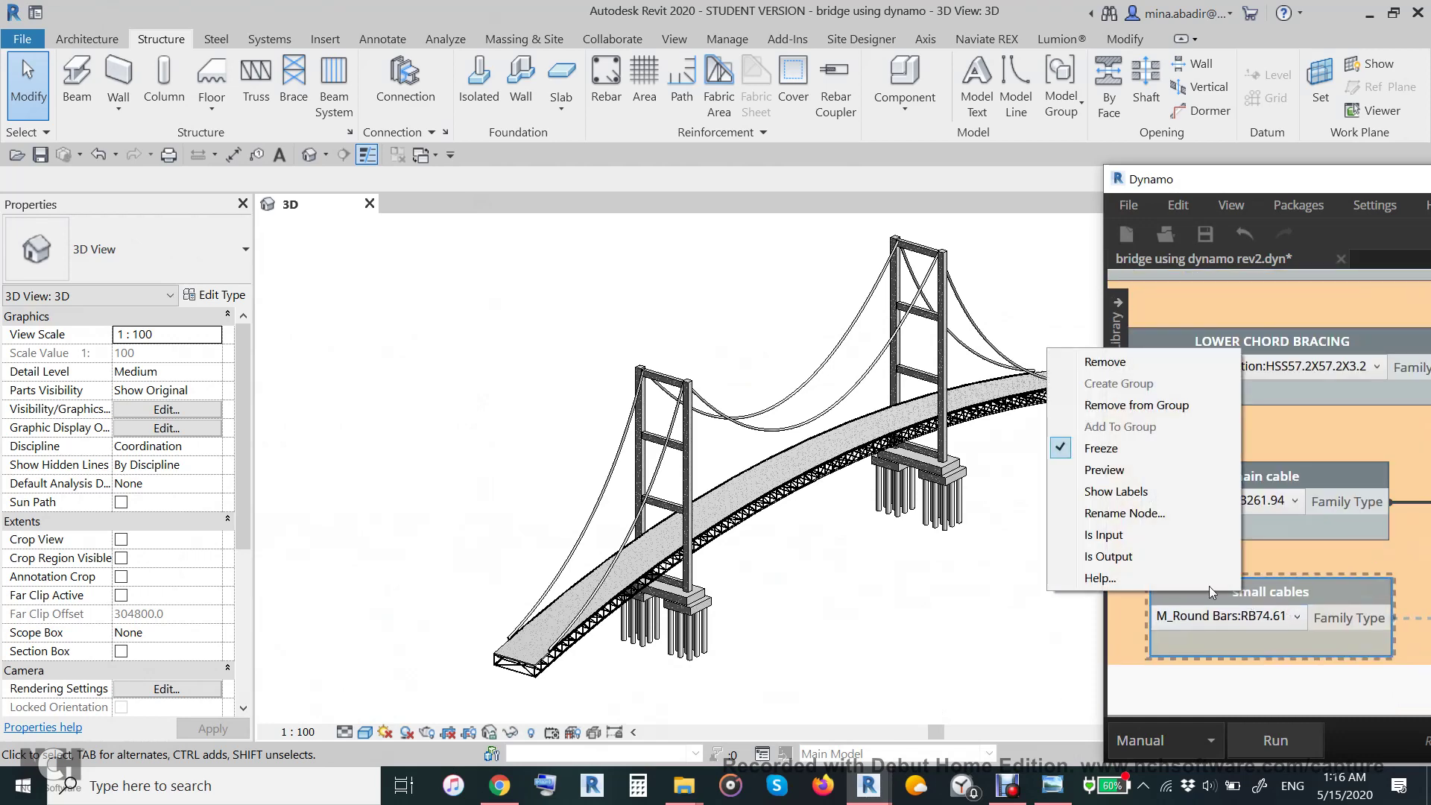
pyautogui.click(1120, 449)
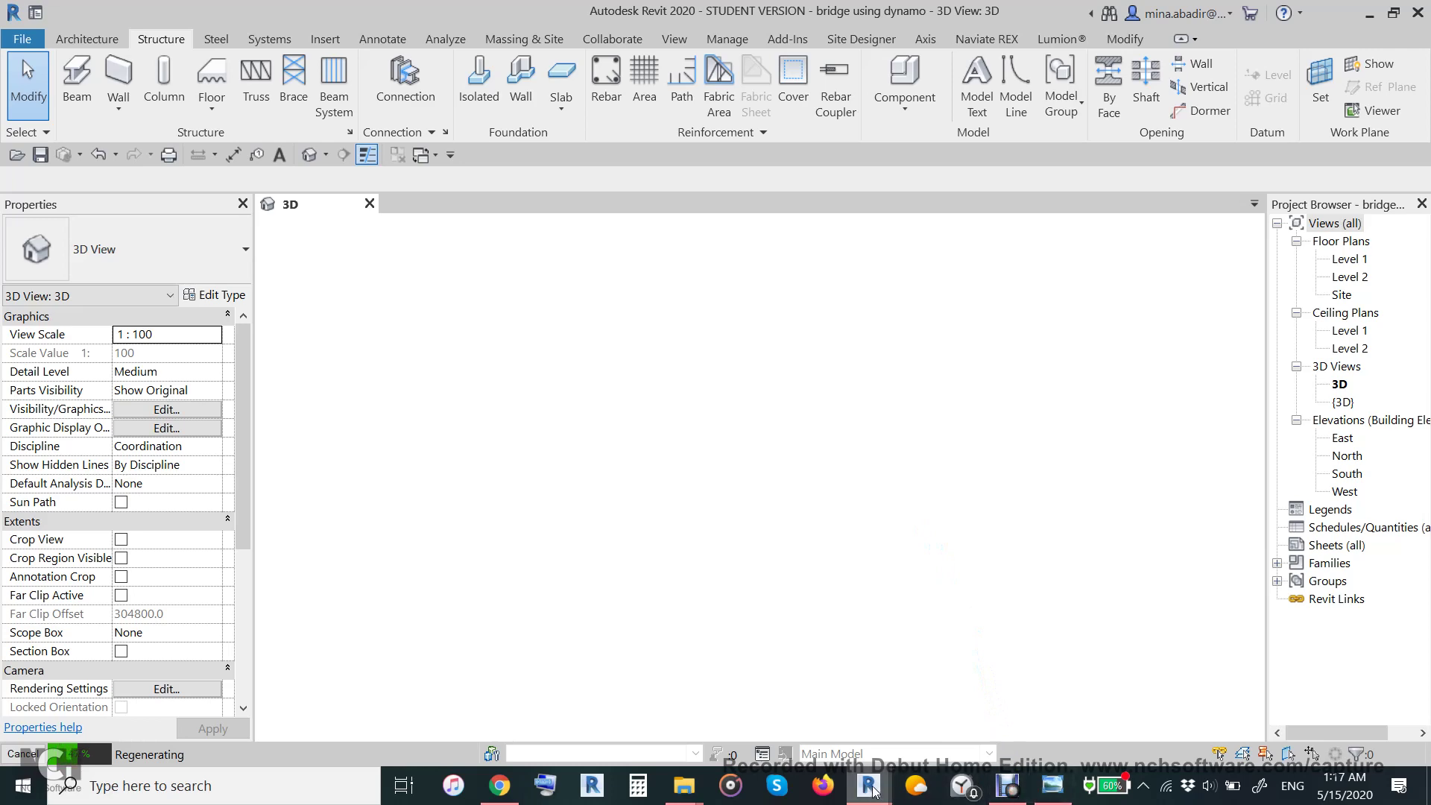
# Bring the Revit model forward and minimize the Dynamo window to view the finished bridge.
pyautogui.moveTo(870, 787)
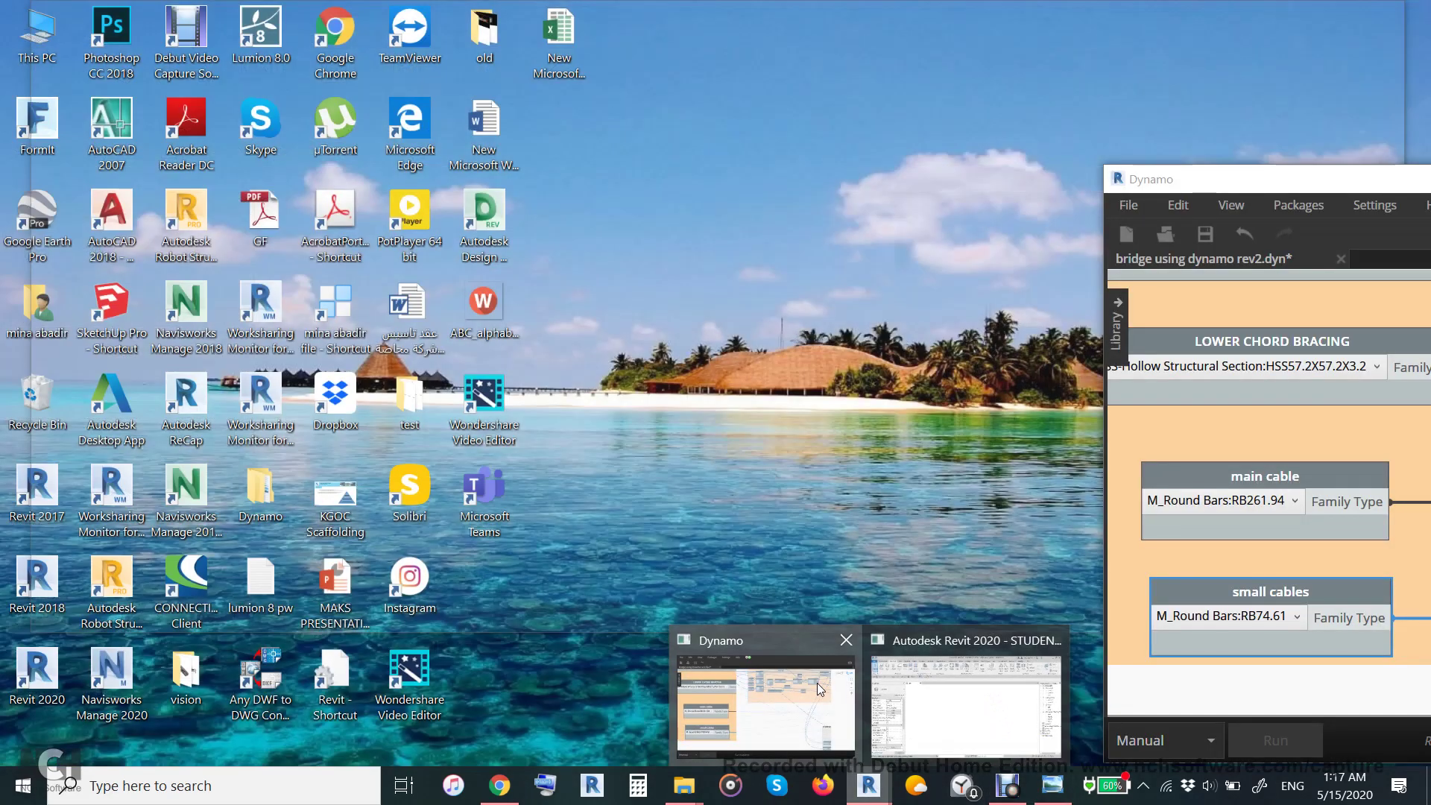
pyautogui.click(820, 689)
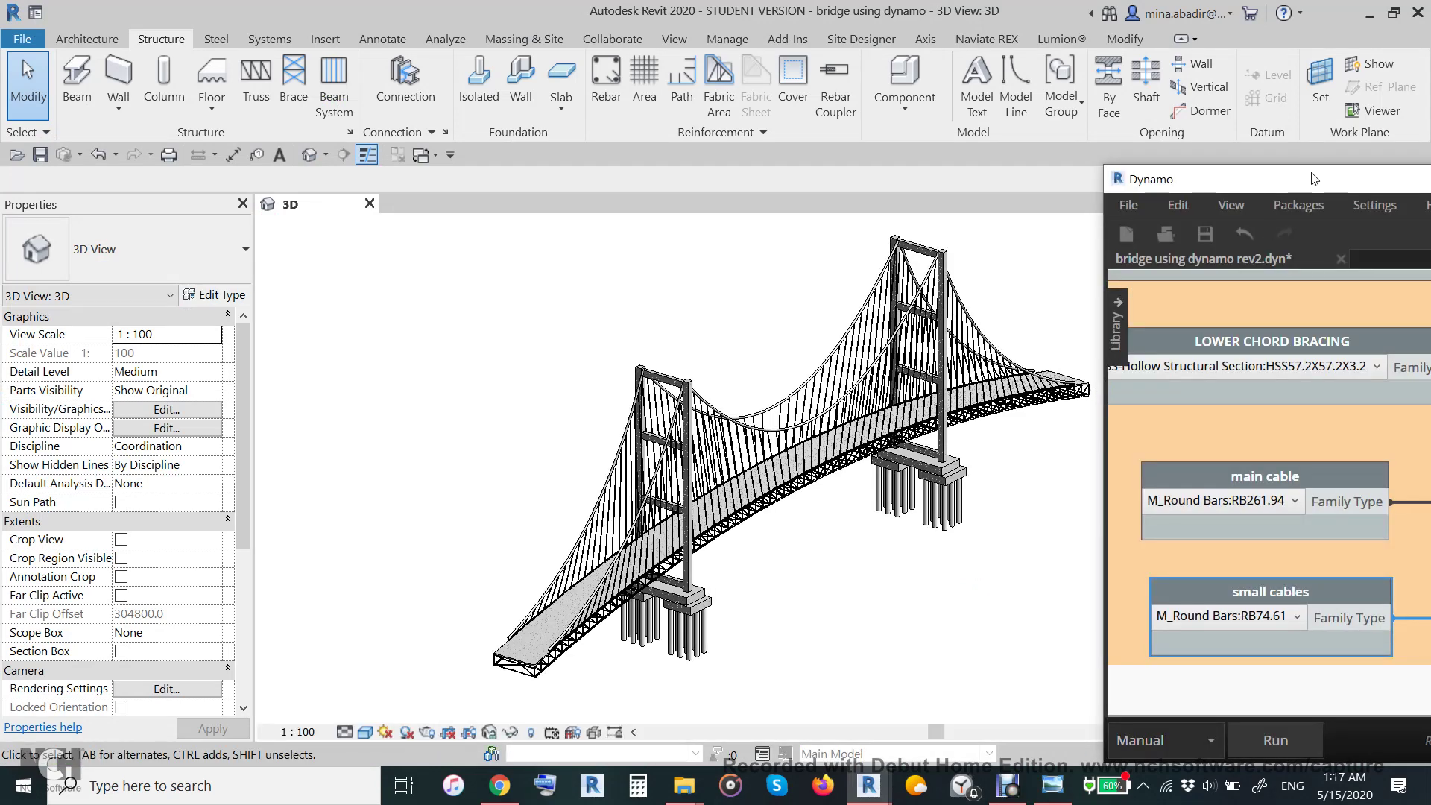
pyautogui.moveTo(1314, 181); pyautogui.dragTo(506, 190)
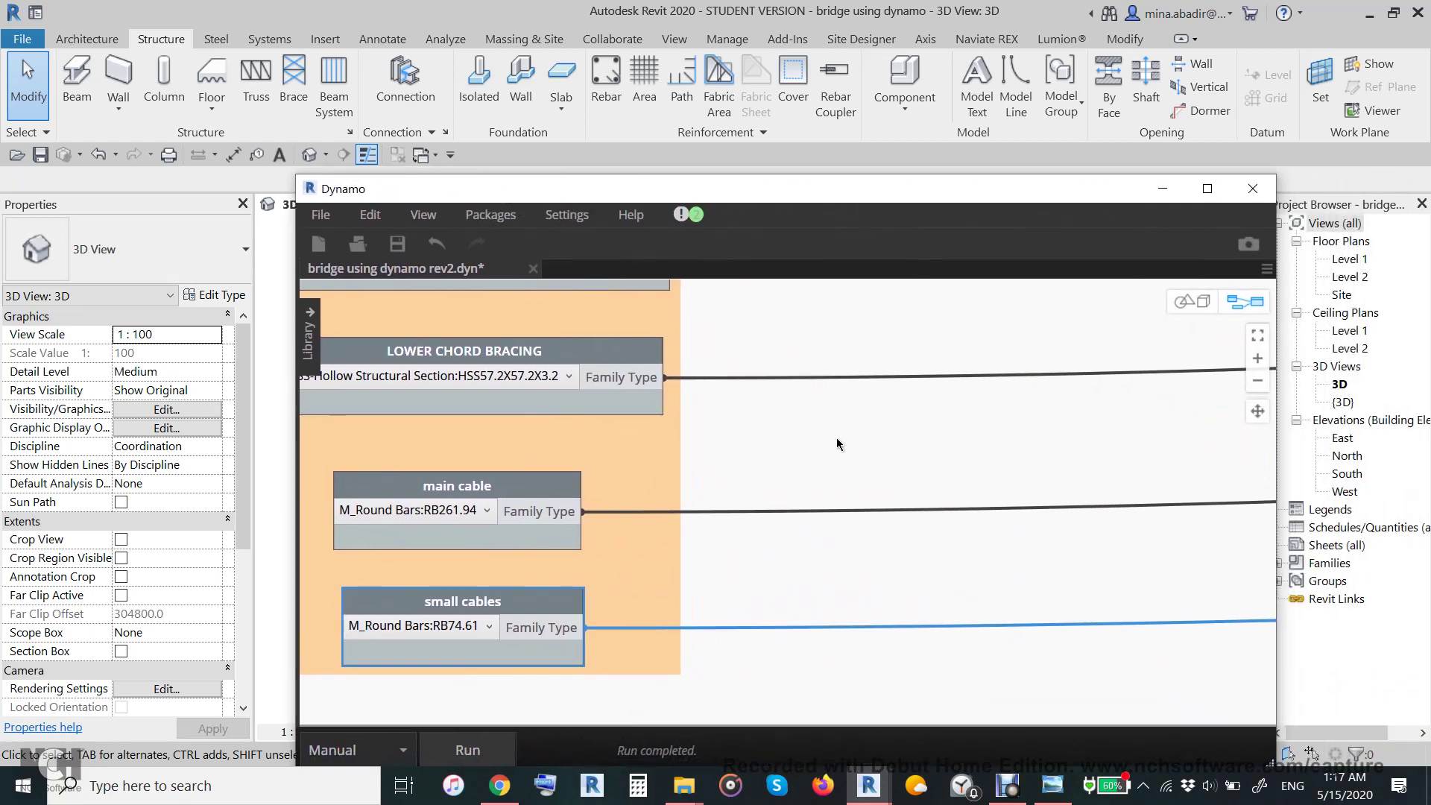
pyautogui.click(1162, 188)
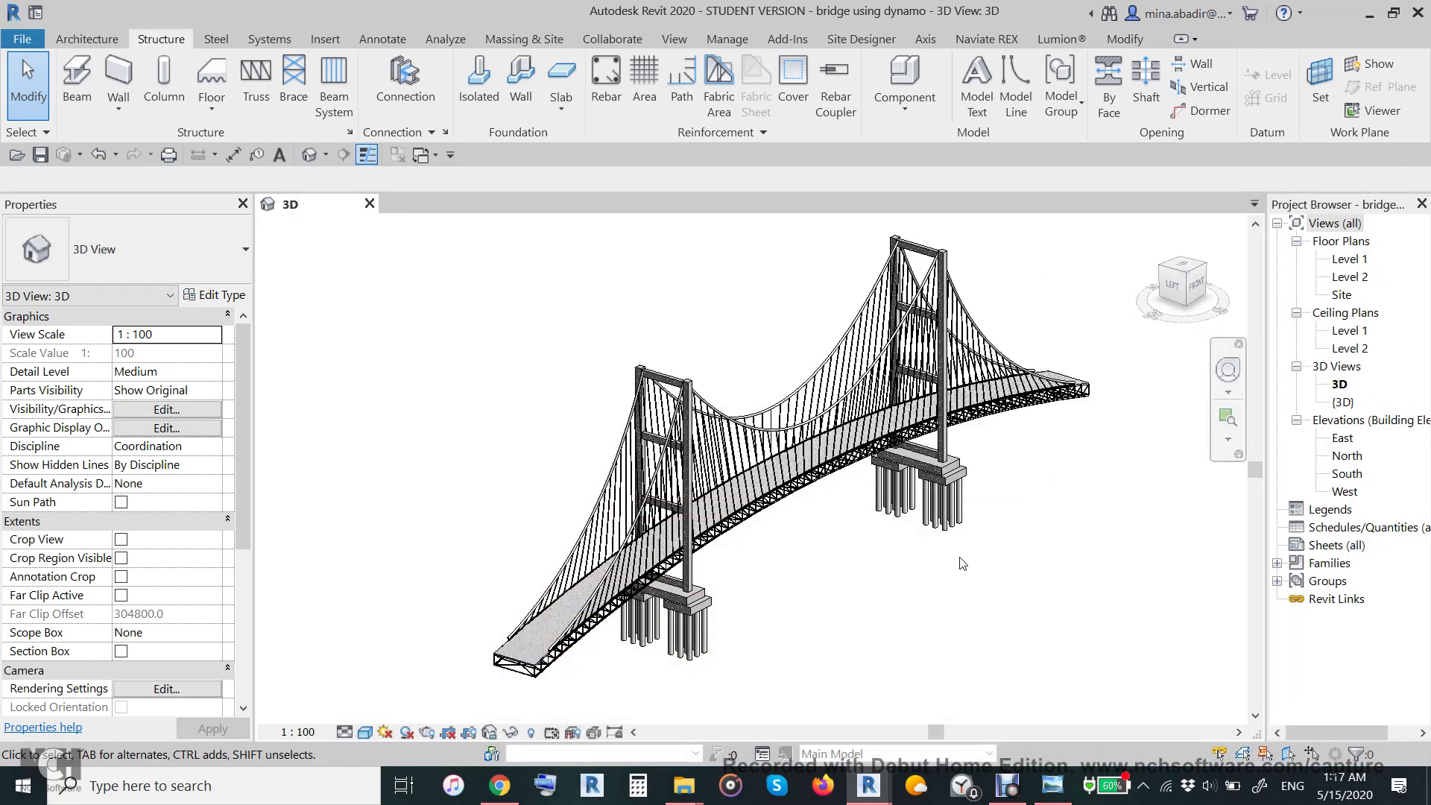
pyautogui.scroll(5, 957, 568)
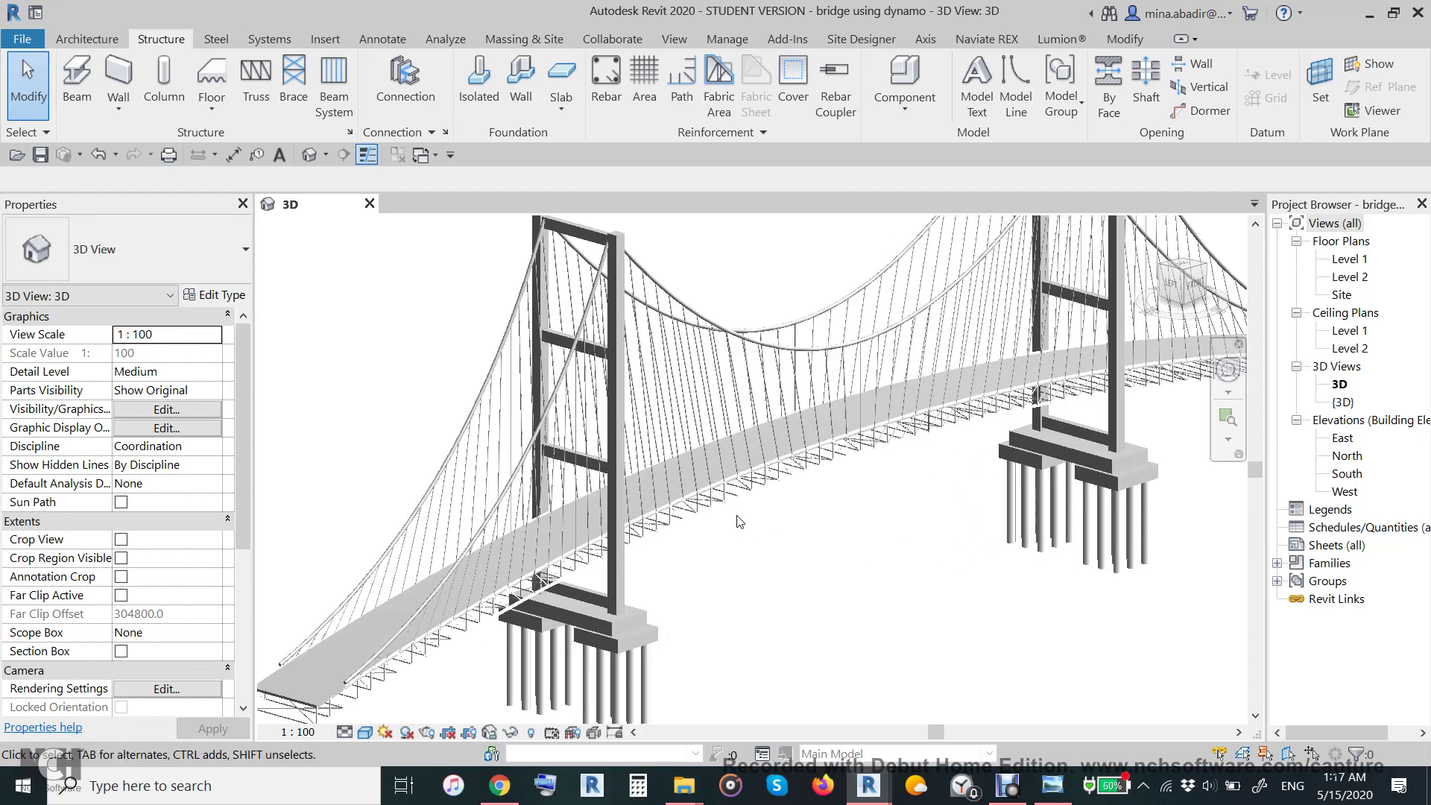
pyautogui.keyDown('shift'); pyautogui.moveTo(734, 550); pyautogui.dragTo(798, 568, button='middle'); pyautogui.keyUp('shift')
pyautogui.keyDown('shift'); pyautogui.moveTo(864, 625); pyautogui.dragTo(648, 530, button='middle'); pyautogui.keyUp('shift')
pyautogui.scroll(5, 648, 530)
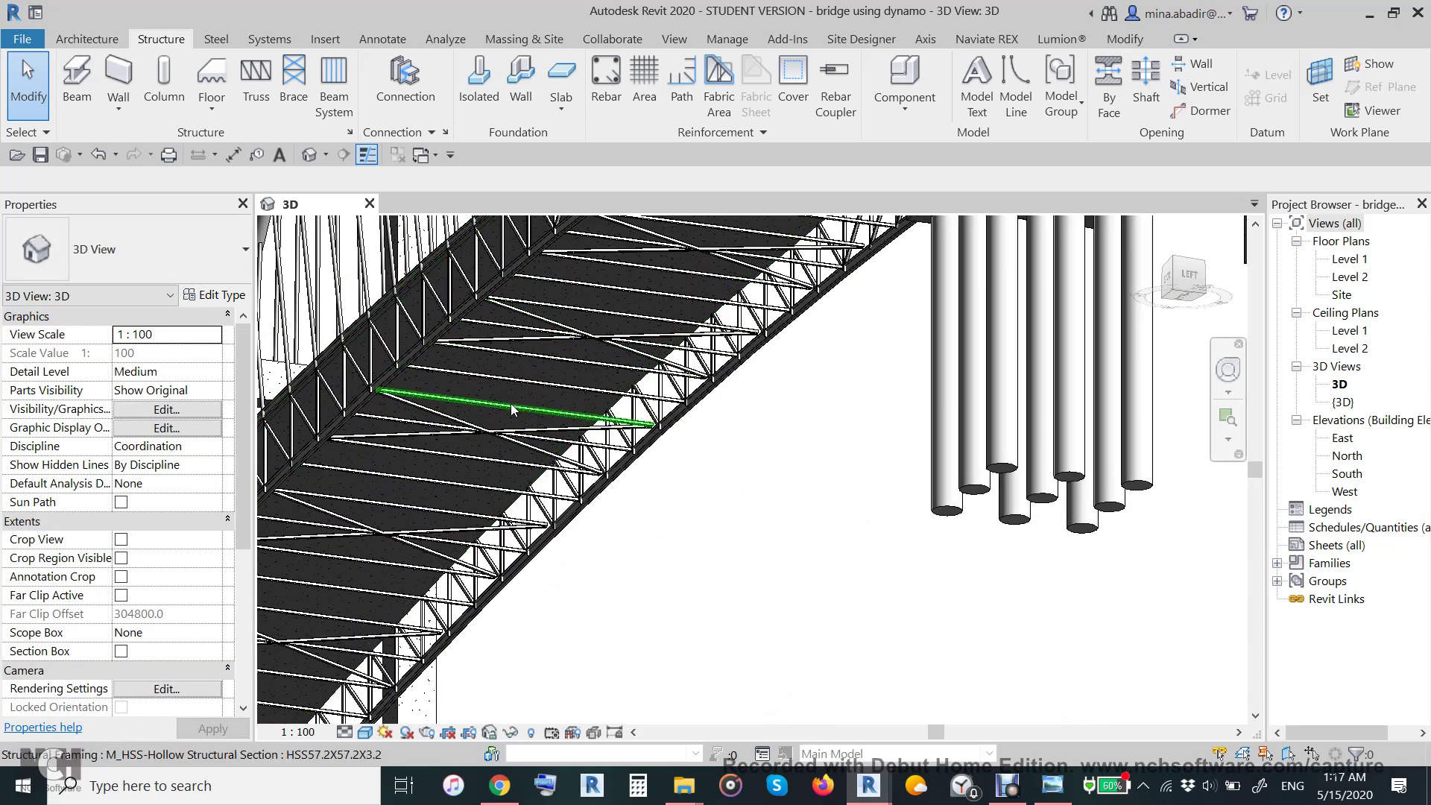
pyautogui.keyDown('shift'); pyautogui.moveTo(573, 492); pyautogui.dragTo(596, 596, button='middle'); pyautogui.keyUp('shift')
pyautogui.scroll(-5, 605, 521)
pyautogui.scroll(5, 617, 549)
pyautogui.keyDown('shift'); pyautogui.moveTo(598, 530); pyautogui.dragTo(739, 498, button='middle'); pyautogui.keyUp('shift')
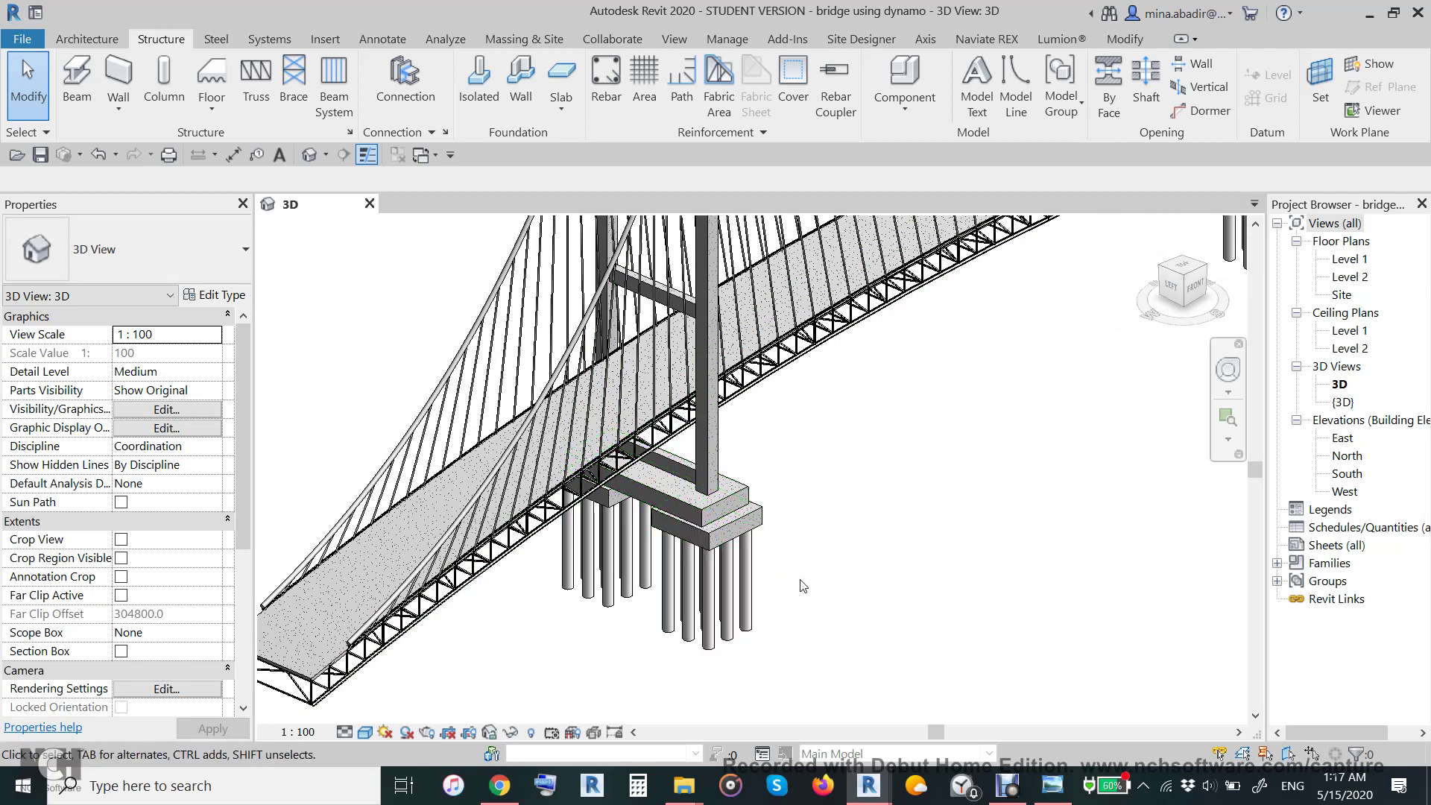
pyautogui.scroll(2, 726, 510)
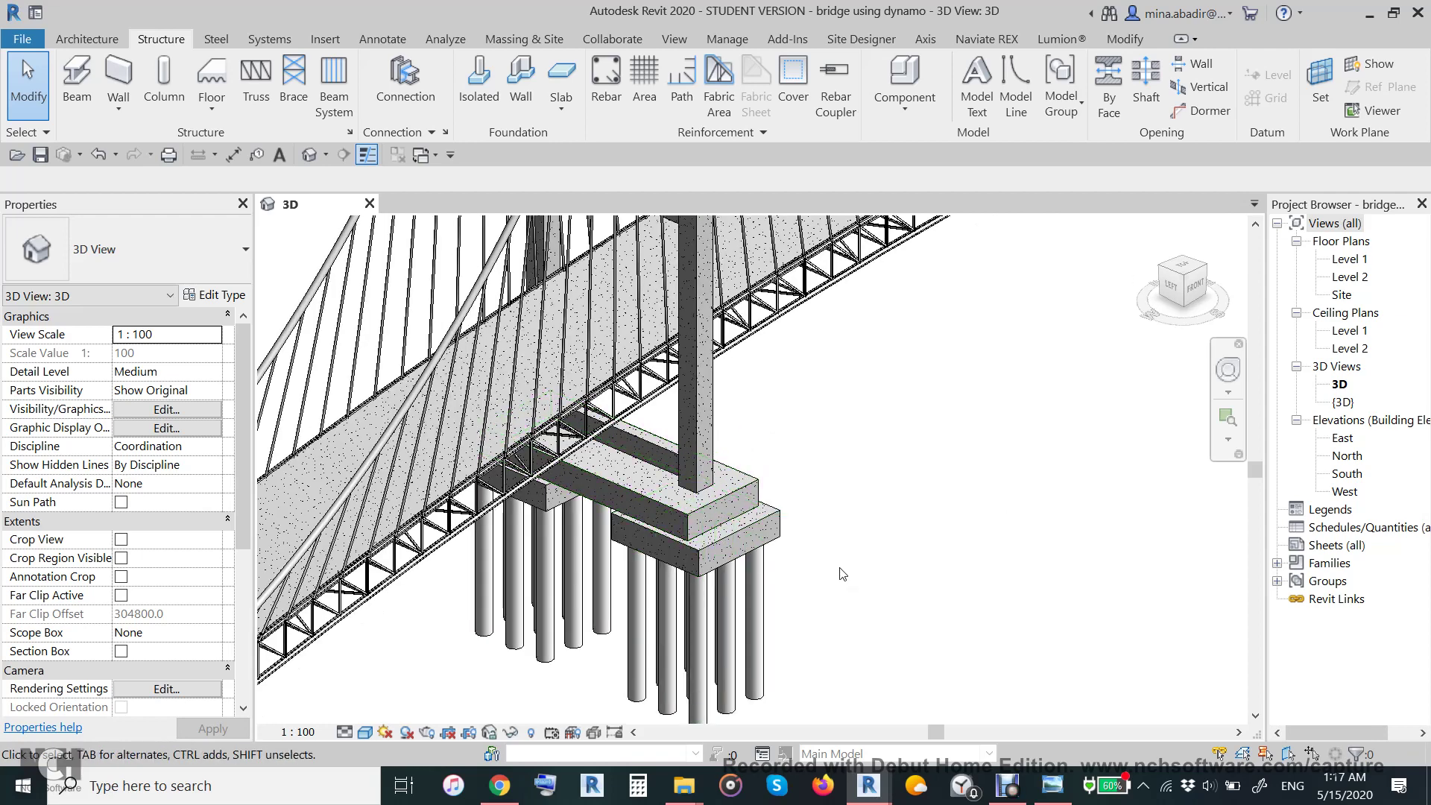
pyautogui.scroll(-4, 842, 574)
pyautogui.scroll(2, 808, 626)
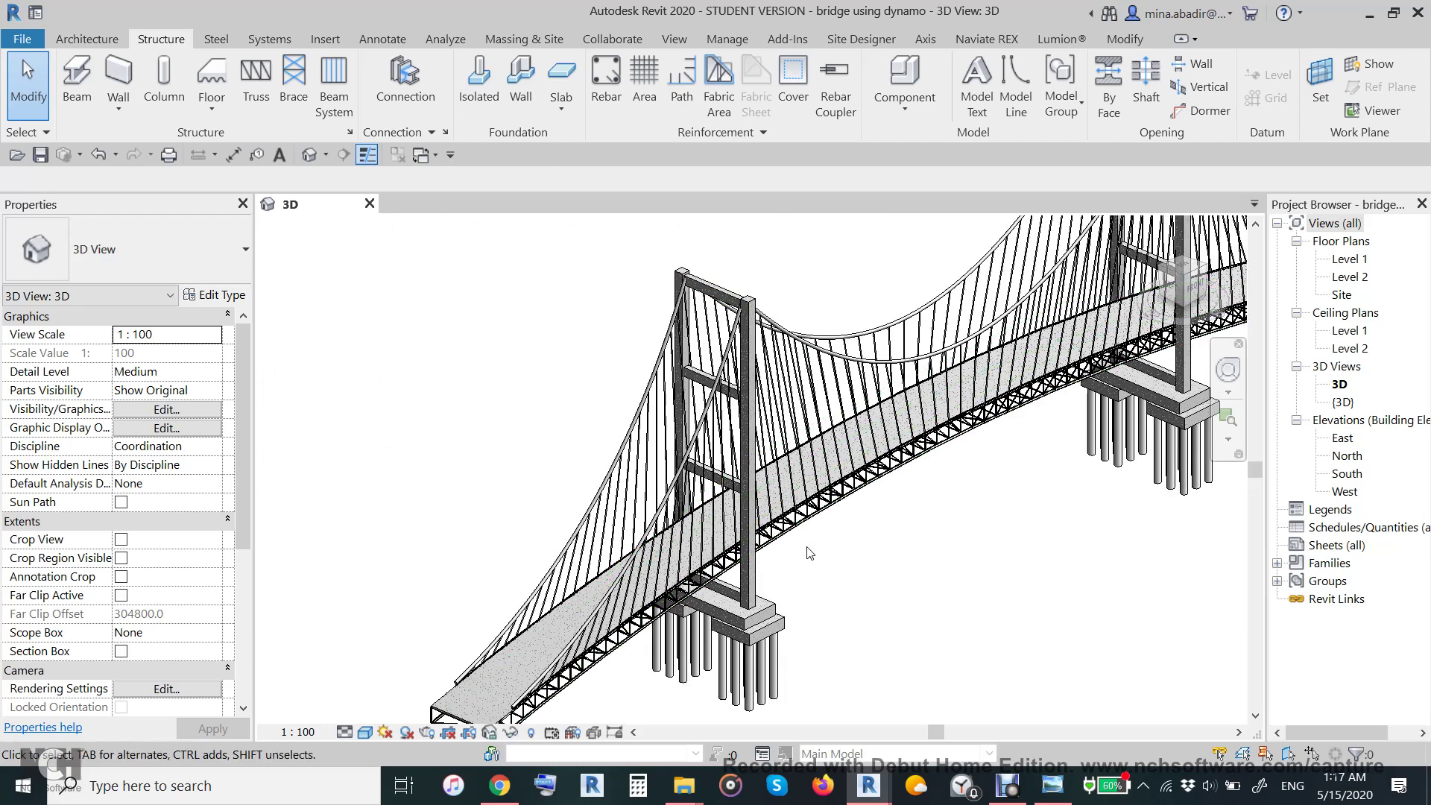
pyautogui.scroll(-3, 809, 552)
pyautogui.scroll(5, 948, 594)
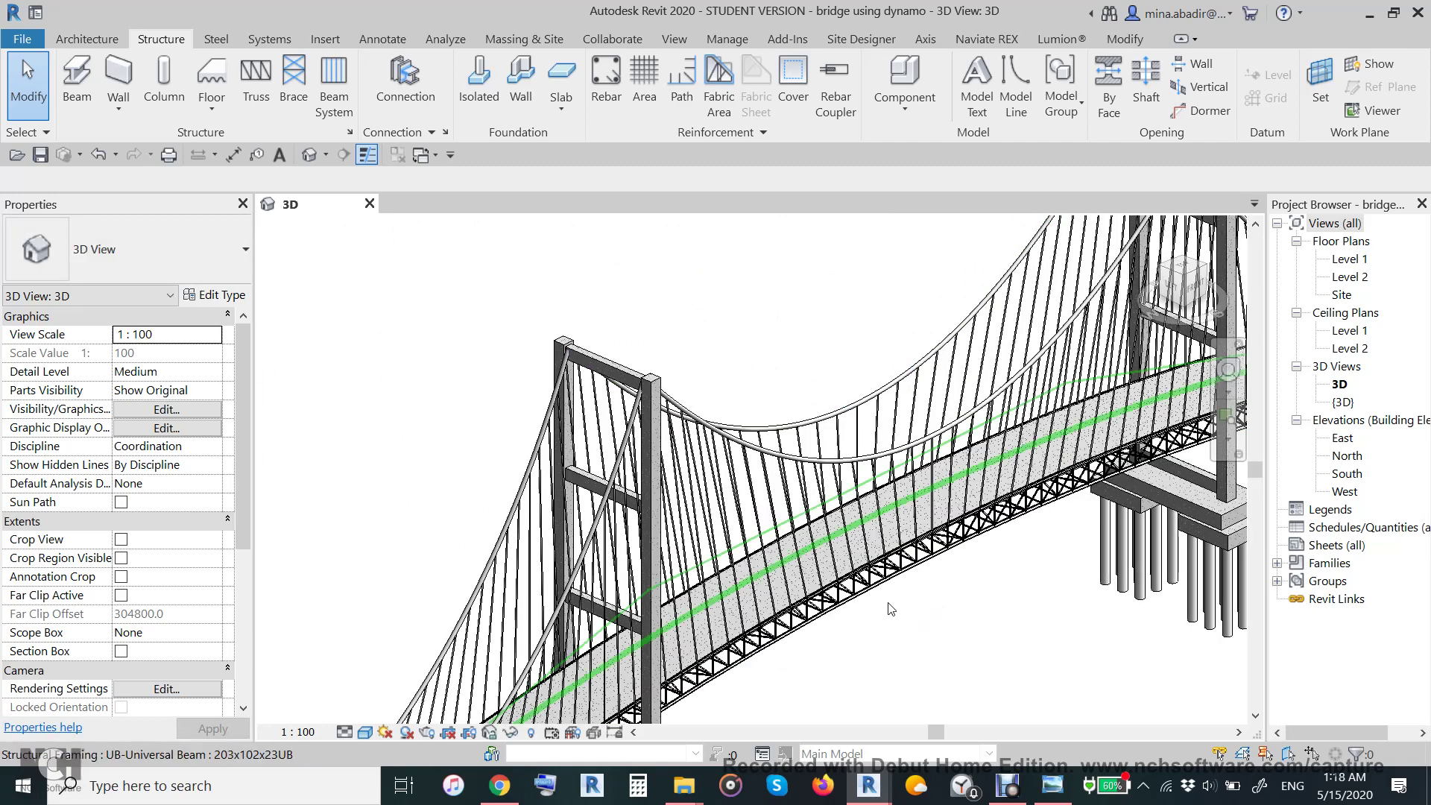
pyautogui.scroll(-3, 890, 610)
pyautogui.moveTo(932, 584); pyautogui.dragTo(759, 549, button='middle')
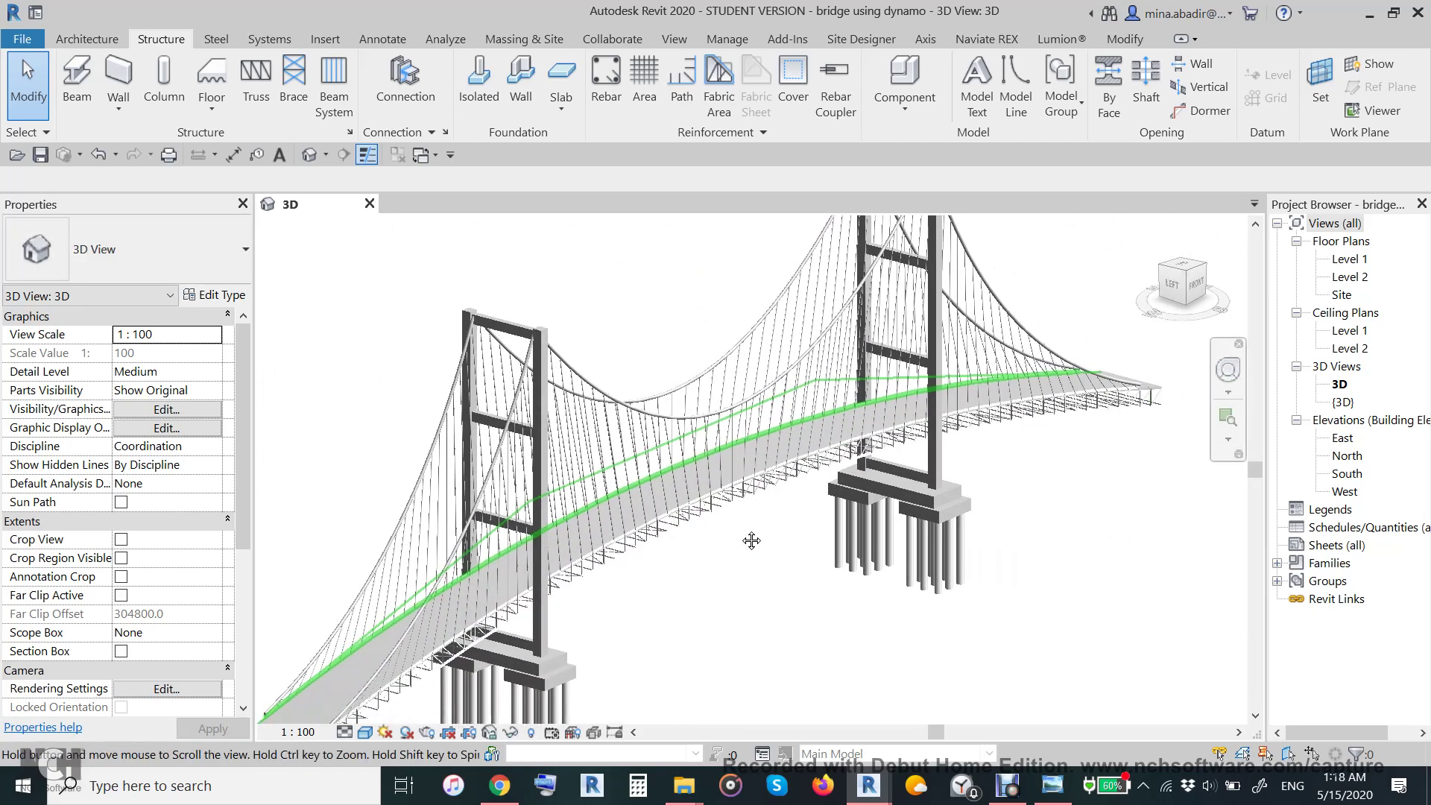
pyautogui.scroll(-5, 759, 548)
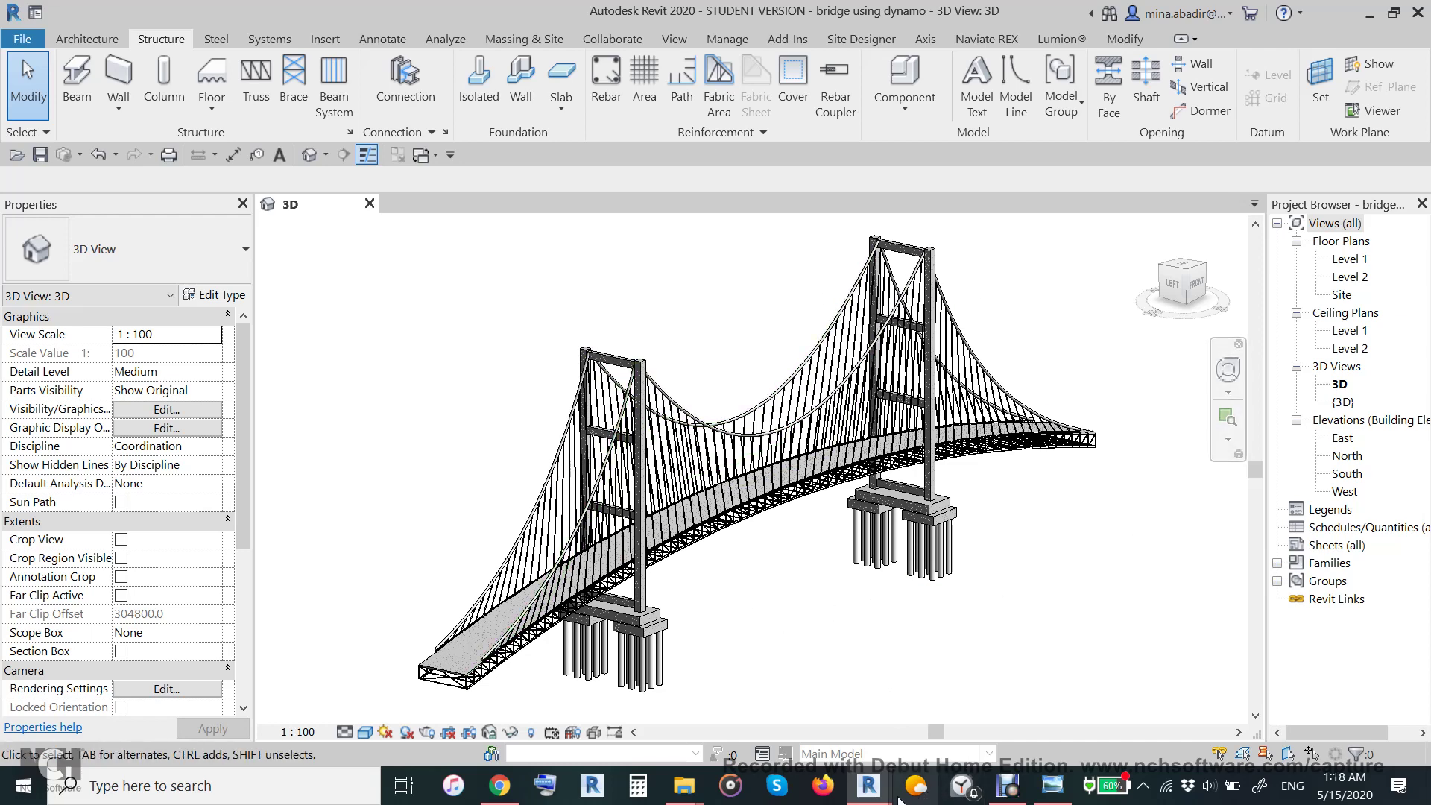
# Restore the Dynamo window over Revit and zoom out to frame every coloured node group.
pyautogui.moveTo(879, 794)
pyautogui.click(790, 711)
pyautogui.scroll(-8, 961, 465)
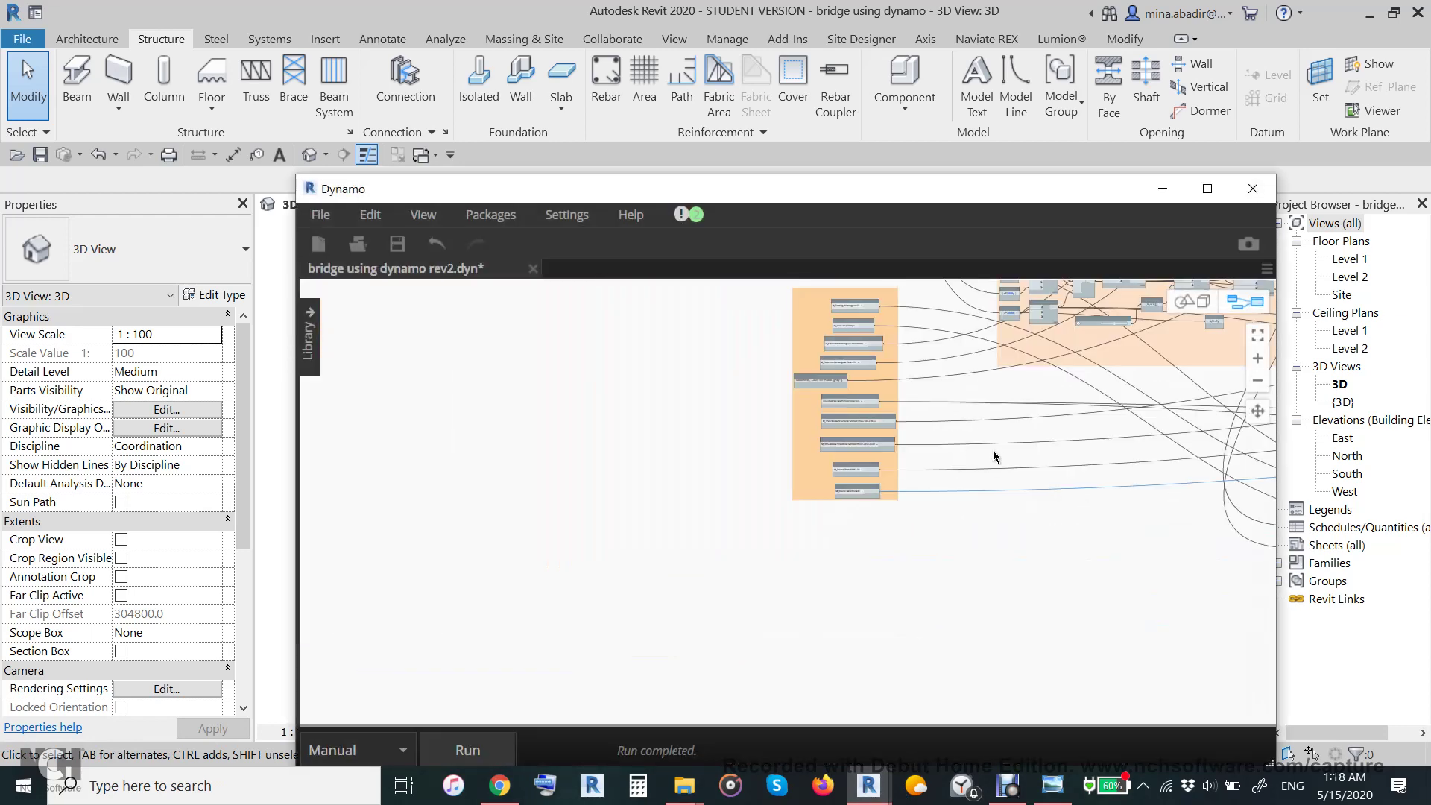
pyautogui.scroll(-6, 993, 456)
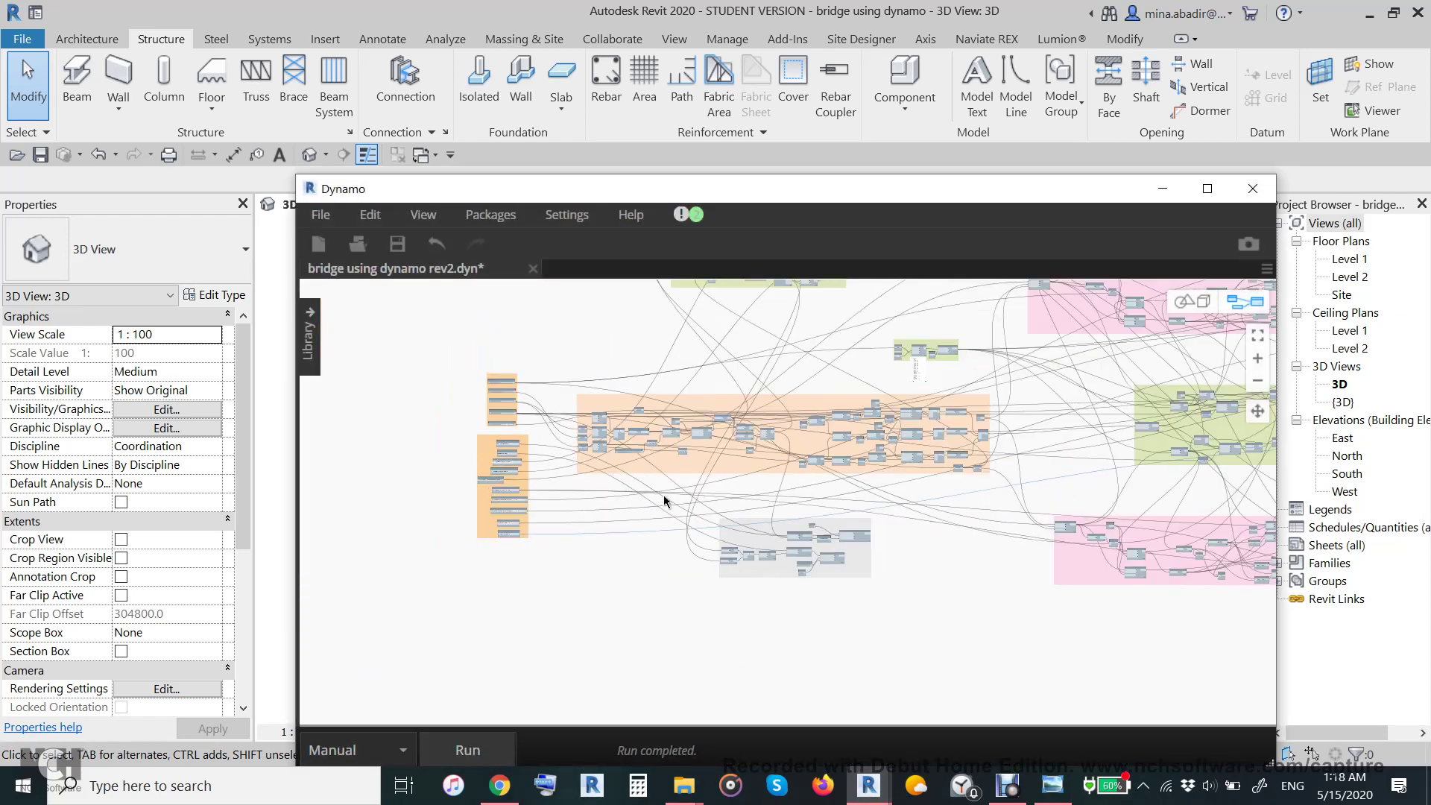
pyautogui.scroll(3, 670, 499)
pyautogui.scroll(-3, 824, 465)
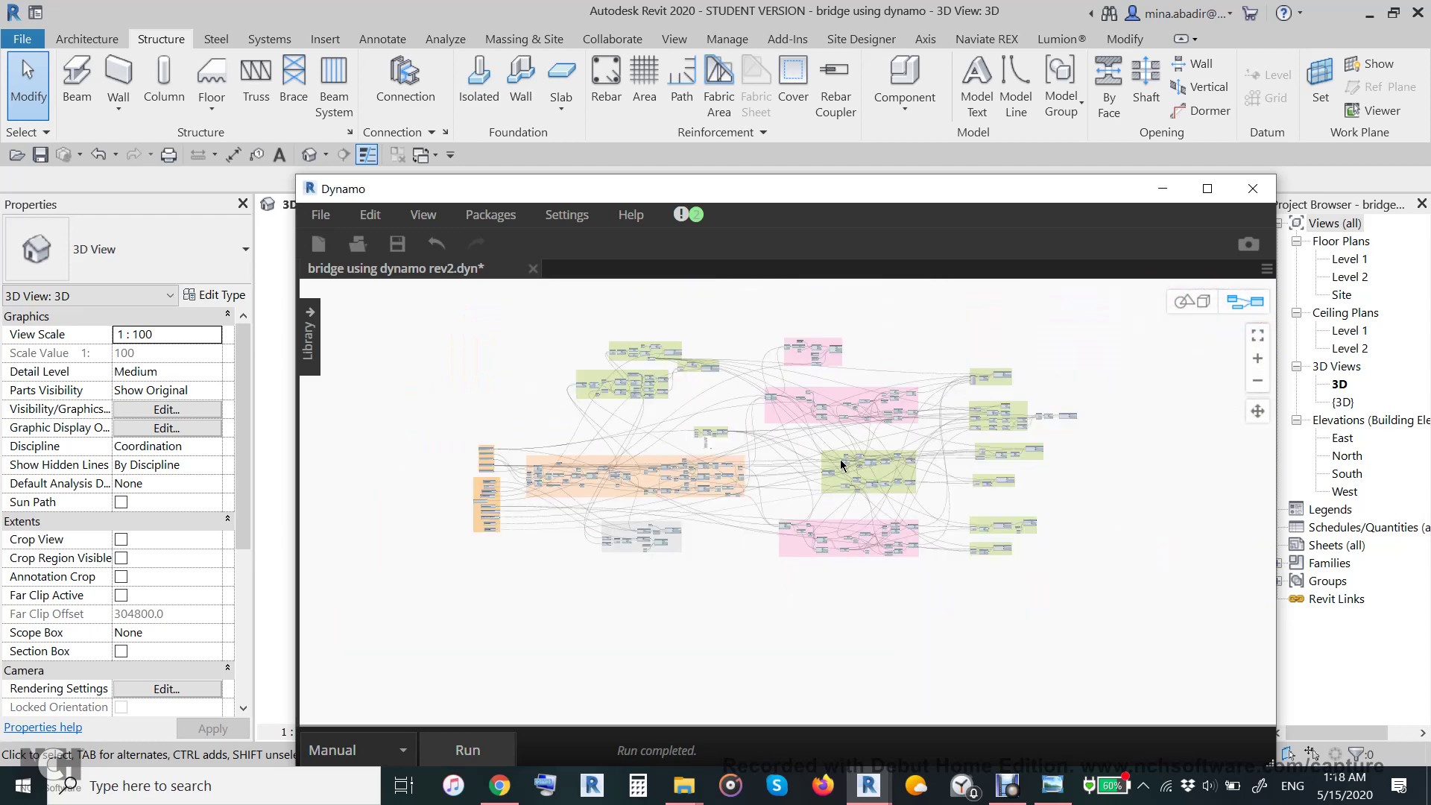
pyautogui.scroll(3, 825, 477)
pyautogui.moveTo(825, 478); pyautogui.dragTo(841, 504, button='middle')
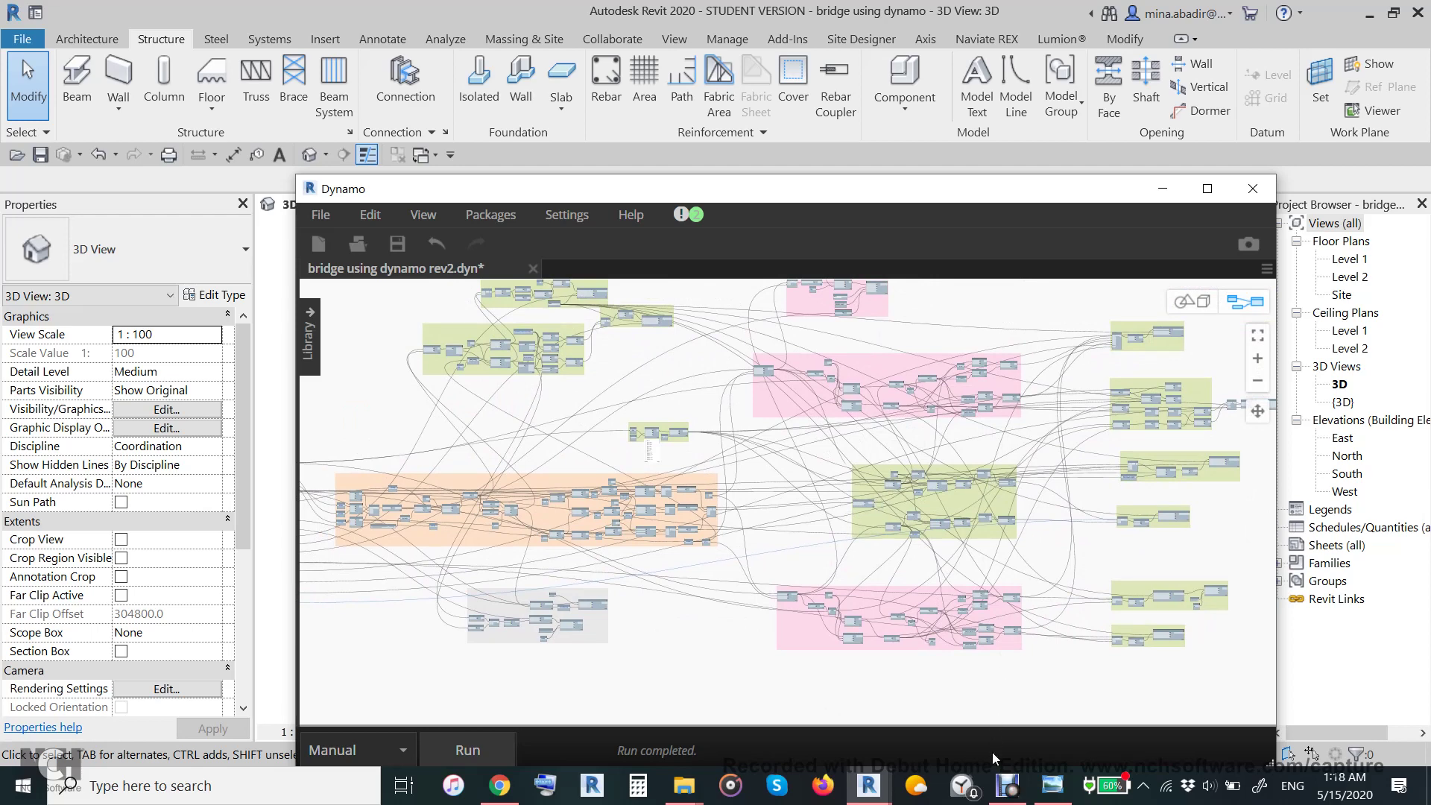
pyautogui.click(1006, 786)
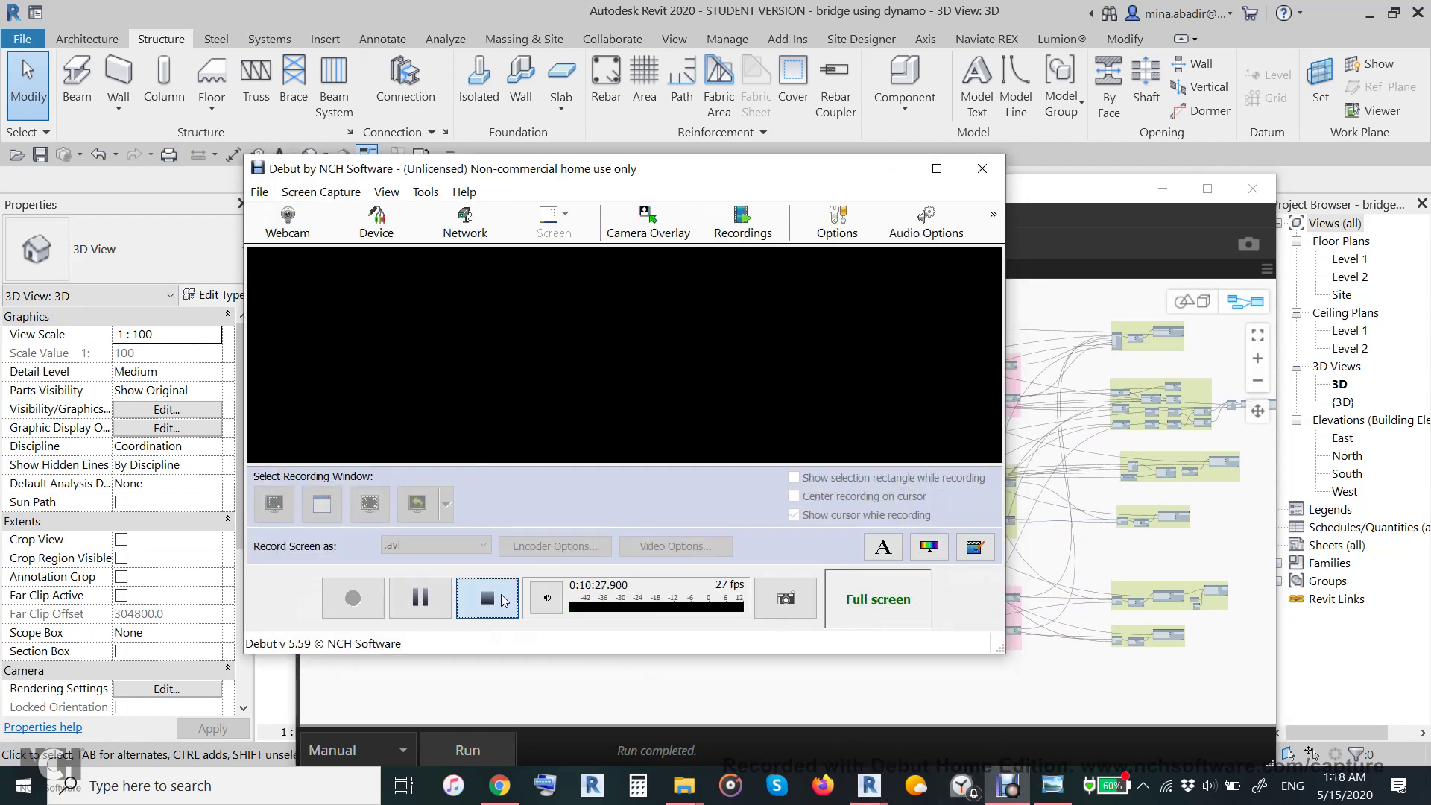